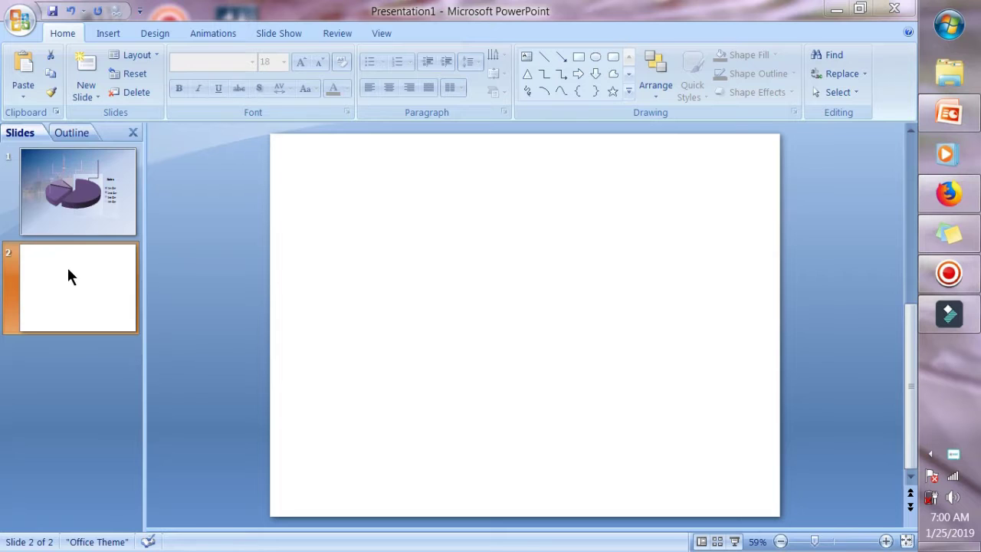
# Insert pexels-photo-1519088 on slide 2 and stretch it to the slide's top and bottom edges.
pyautogui.click(313, 281)
pyautogui.click(106, 30)
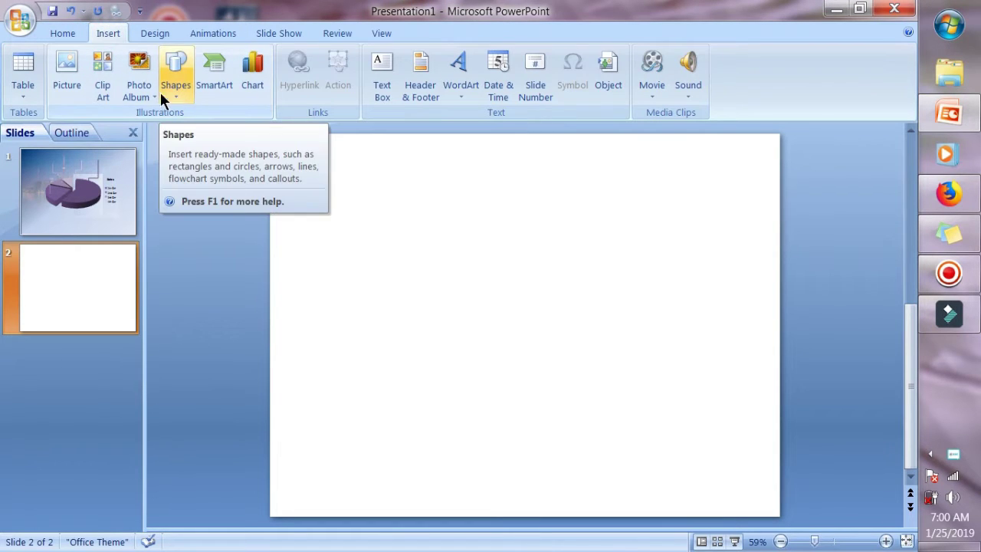
pyautogui.click(67, 83)
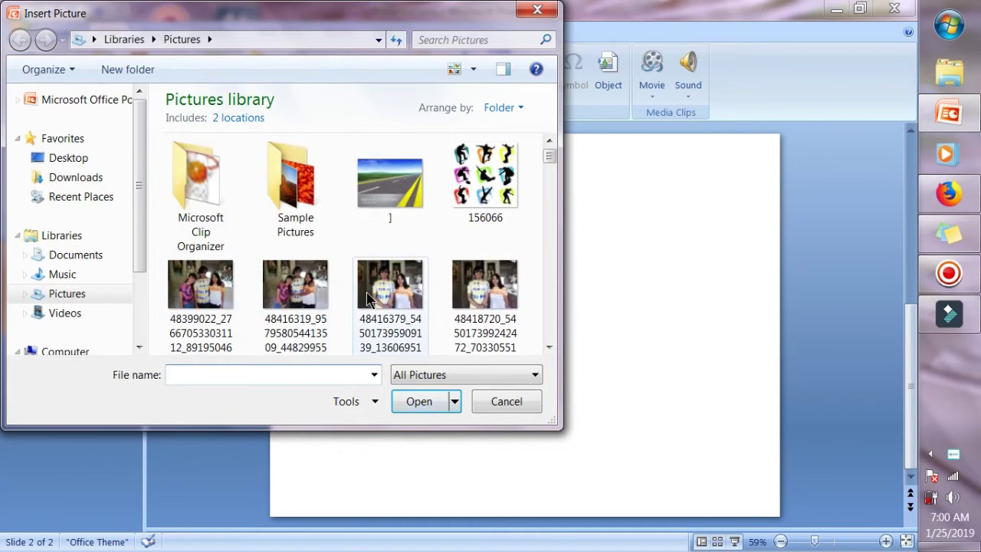
pyautogui.click(366, 291)
pyautogui.scroll(-5, 366, 291)
pyautogui.scroll(-5, 366, 291)
pyautogui.scroll(-2, 367, 292)
pyautogui.scroll(1, 367, 292)
pyautogui.scroll(-5, 367, 292)
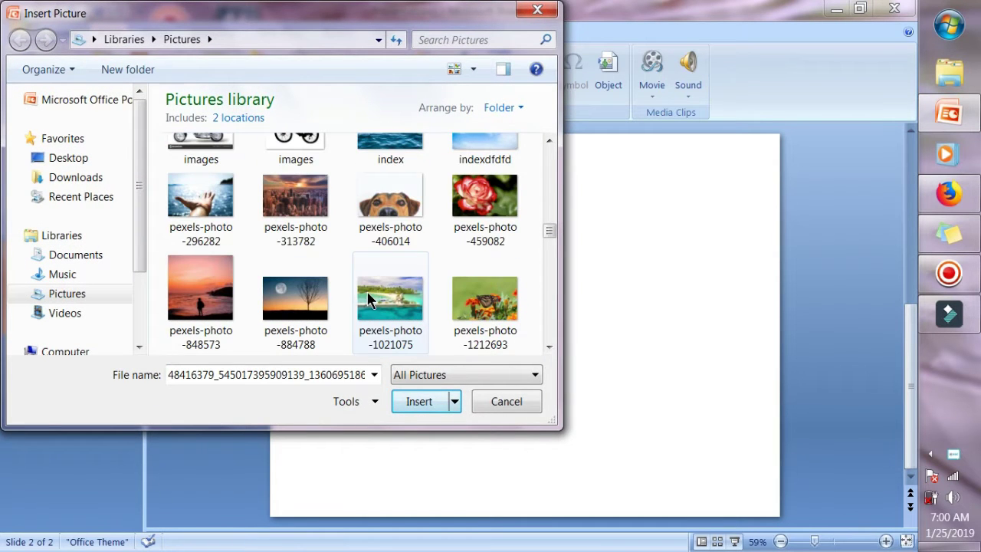
pyautogui.scroll(-3, 367, 292)
pyautogui.scroll(-3, 367, 292)
pyautogui.scroll(-5, 367, 292)
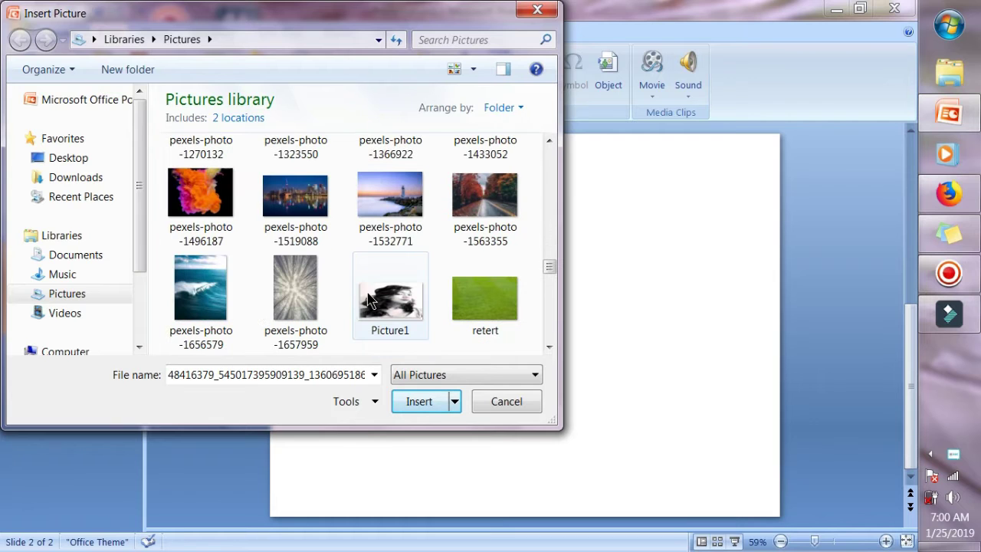
pyautogui.click(299, 208)
pyautogui.click(434, 400)
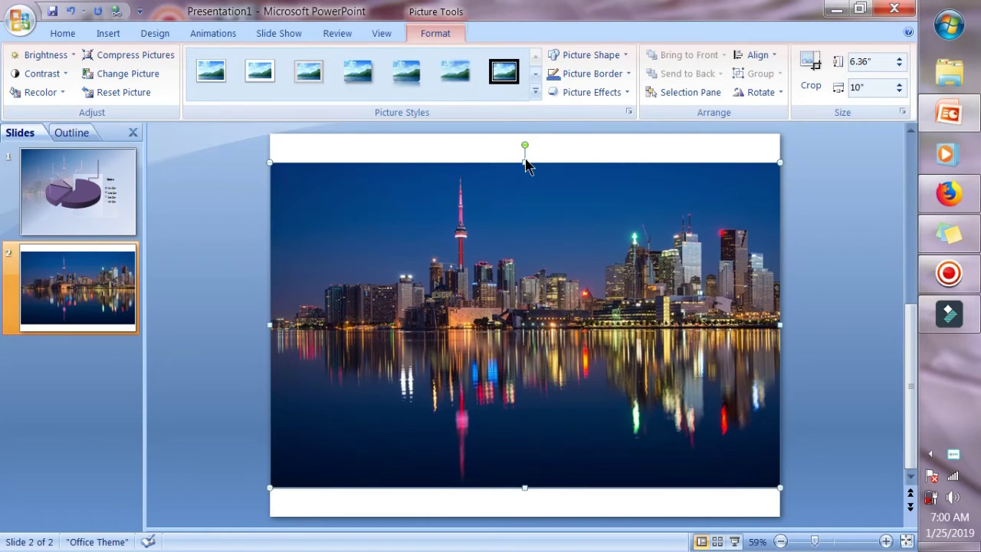
pyautogui.moveTo(525, 163); pyautogui.dragTo(526, 134)
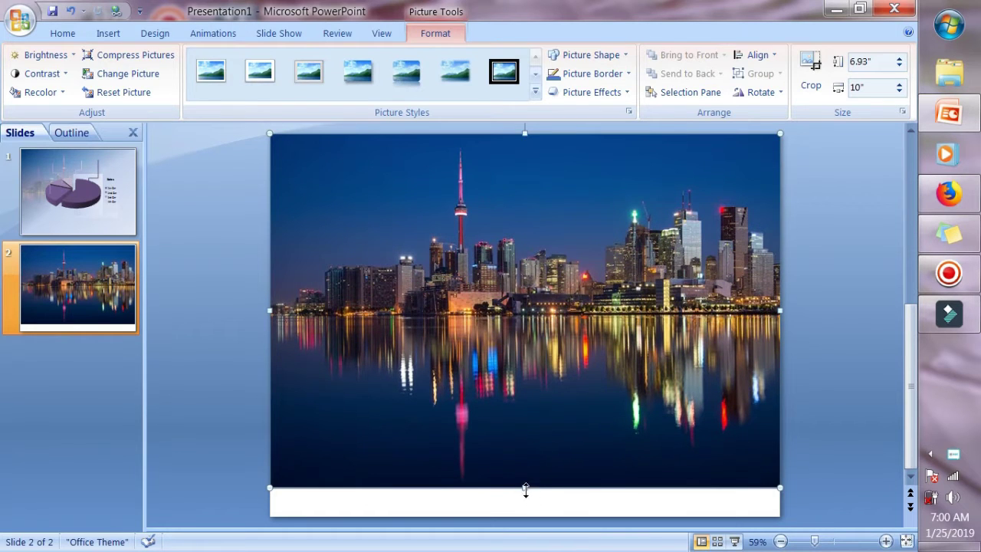
pyautogui.moveTo(525, 488); pyautogui.dragTo(529, 515)
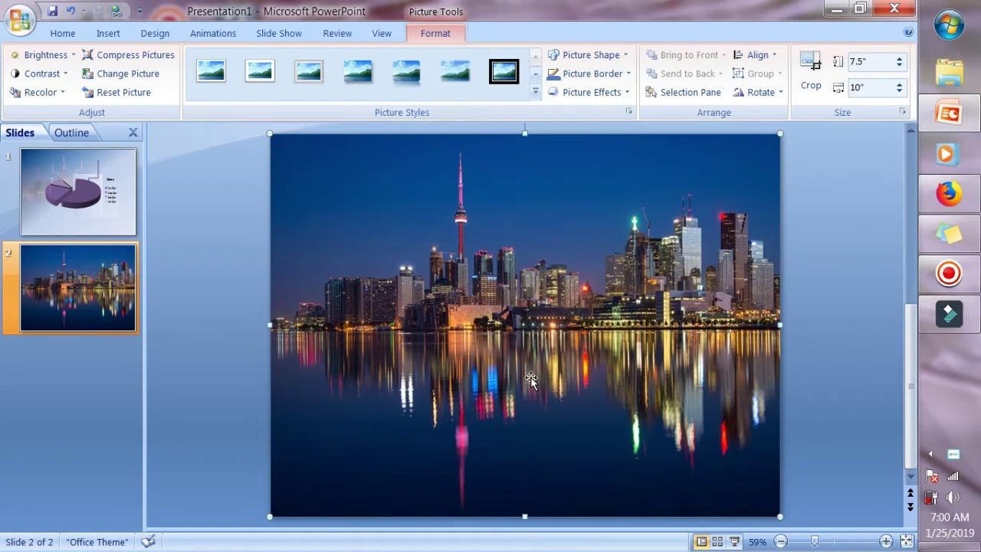
# Draw a rectangle covering the whole slide.
pyautogui.click(109, 34)
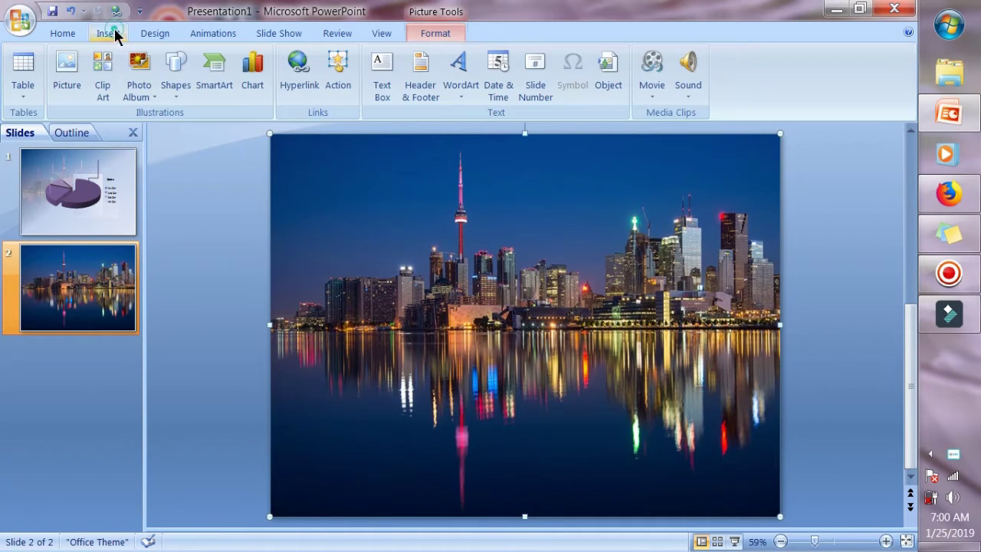
pyautogui.click(182, 94)
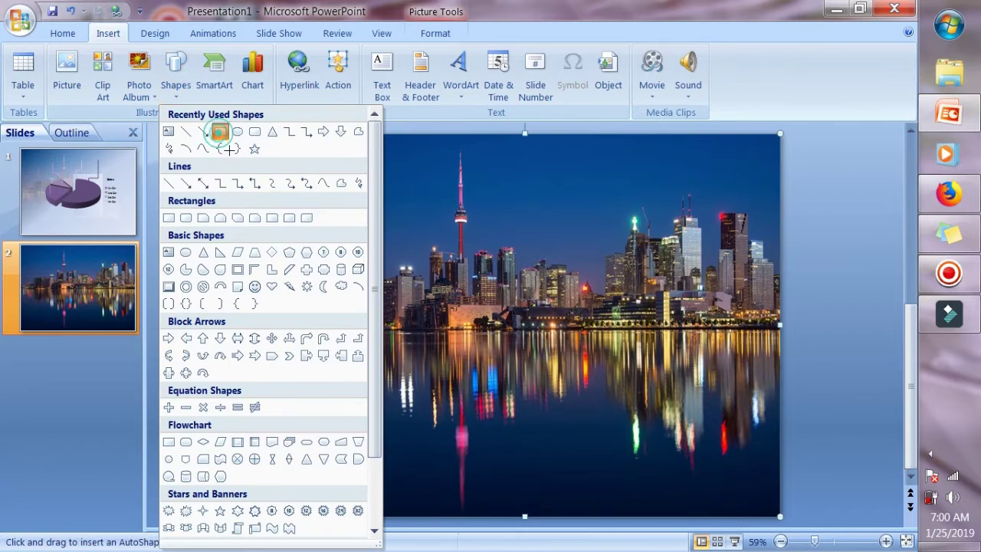
pyautogui.click(218, 132)
pyautogui.moveTo(272, 136); pyautogui.dragTo(782, 517)
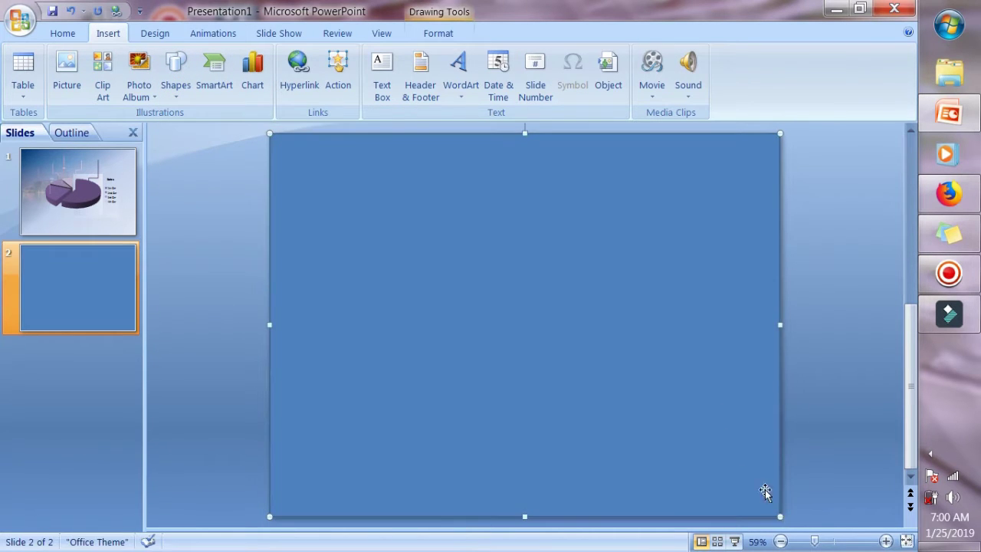
# Fill the rectangle with a Linear Left light gradient whose first stop is 100% transparent.
pyautogui.click(436, 34)
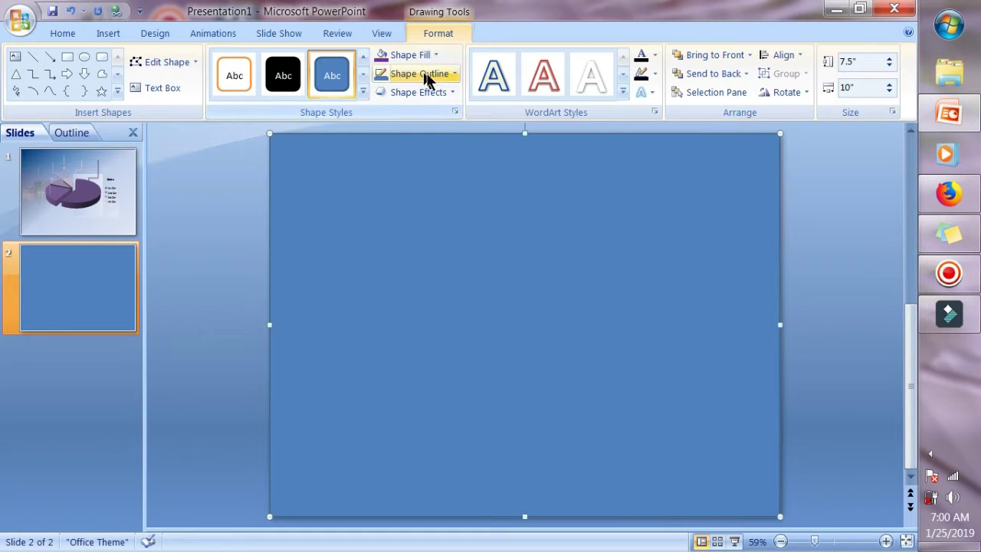
pyautogui.click(413, 56)
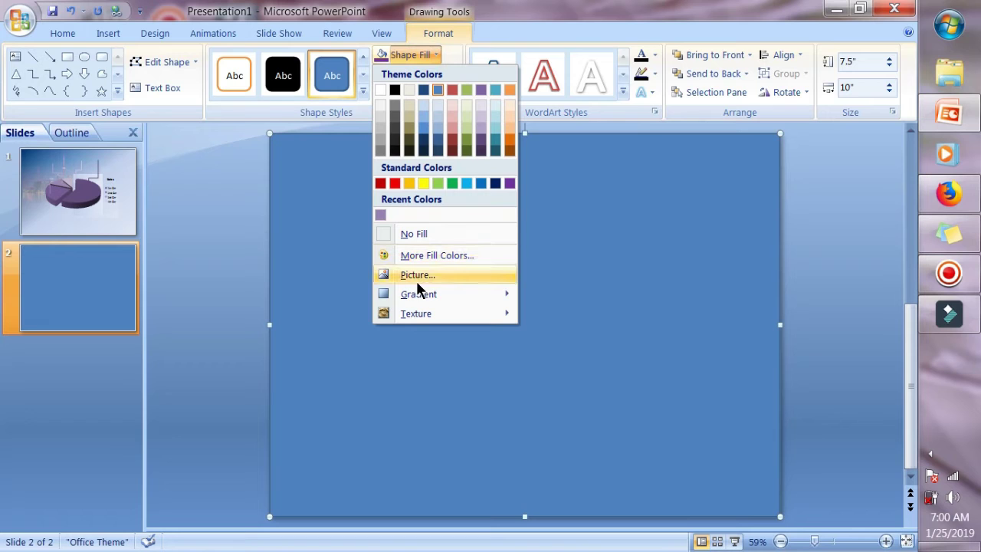
pyautogui.moveTo(422, 293)
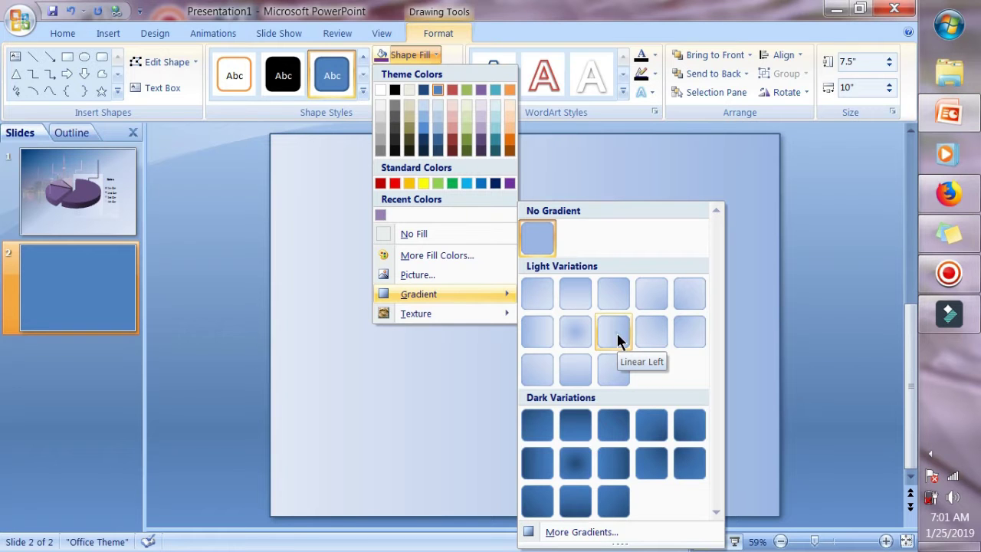
pyautogui.click(617, 334)
pyautogui.rightClick(617, 333)
pyautogui.click(641, 324)
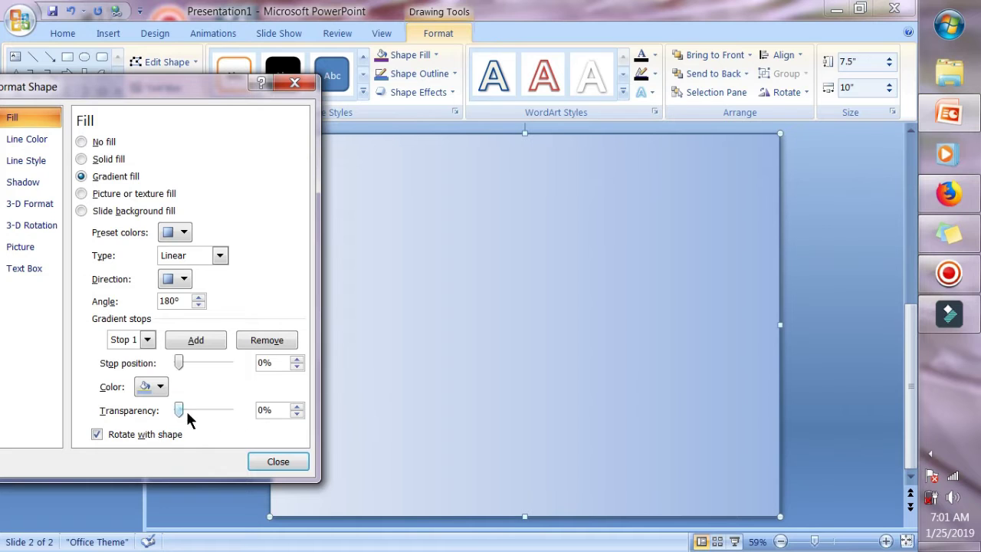
pyautogui.moveTo(179, 410); pyautogui.dragTo(255, 427)
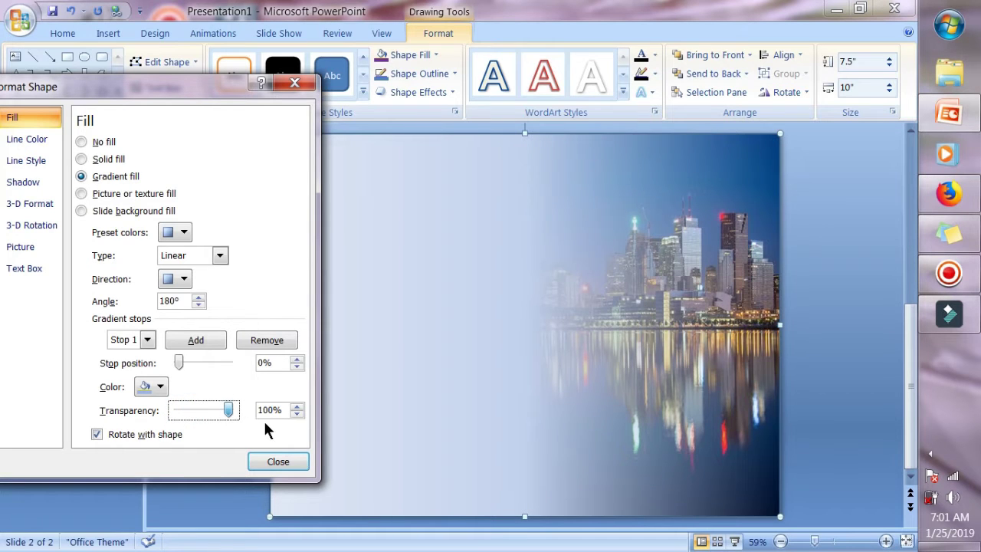
pyautogui.click(276, 462)
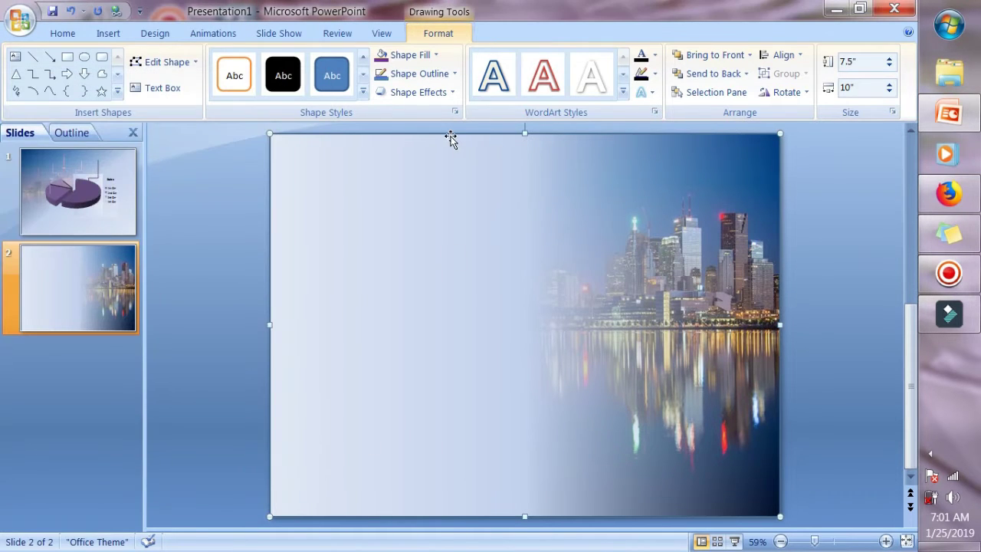
# Change the overlay to a Linear Diagonal gradient and bring up the Insert Chart dialog.
pyautogui.click(426, 55)
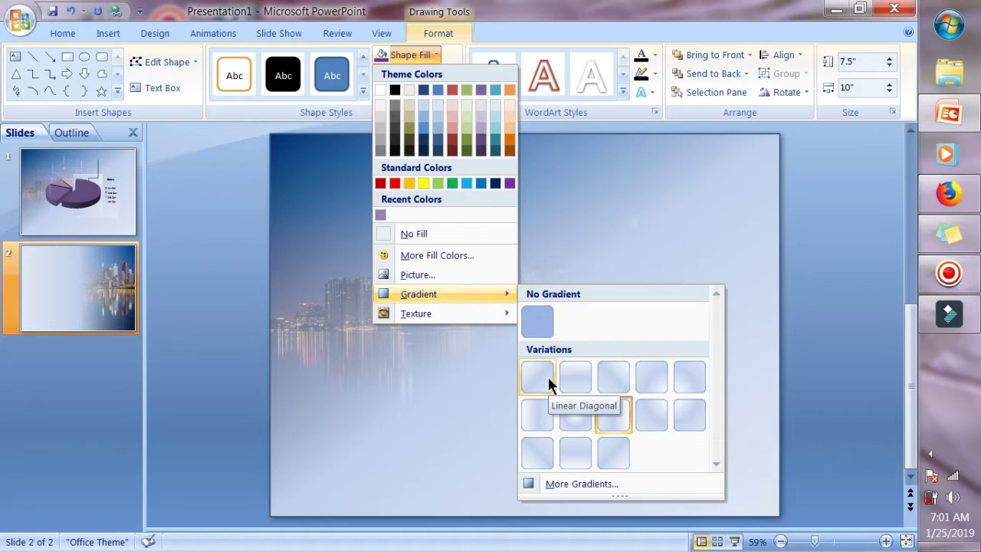
pyautogui.click(548, 375)
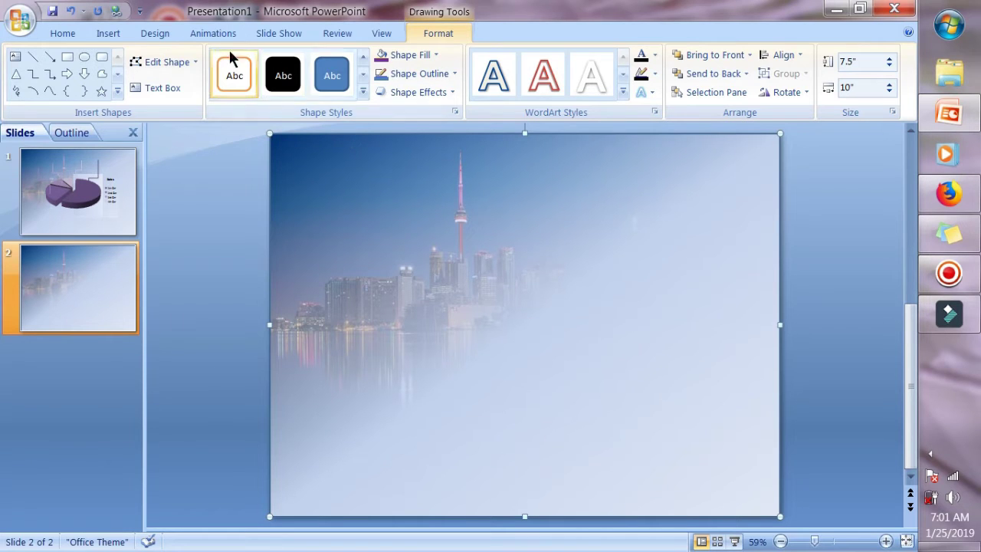
pyautogui.click(203, 33)
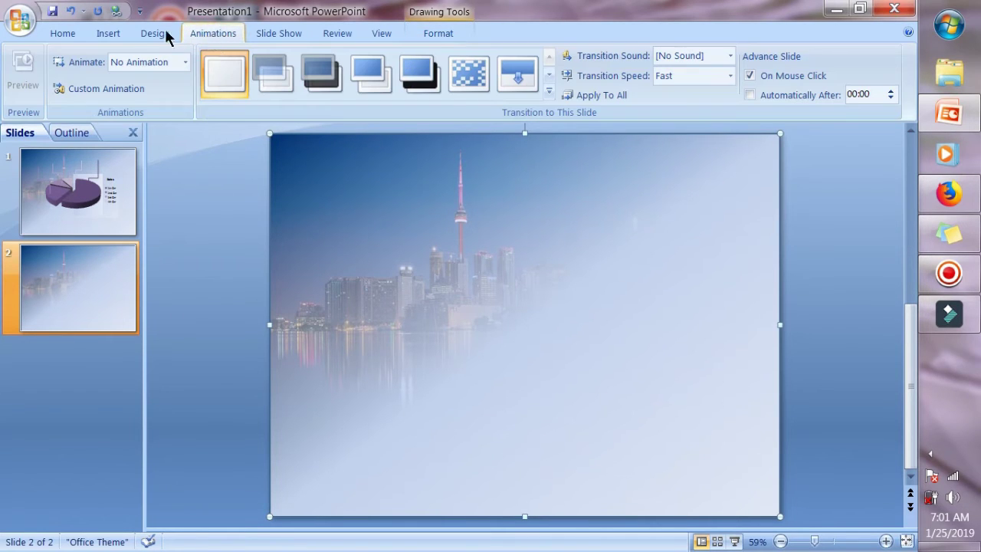
pyautogui.click(107, 34)
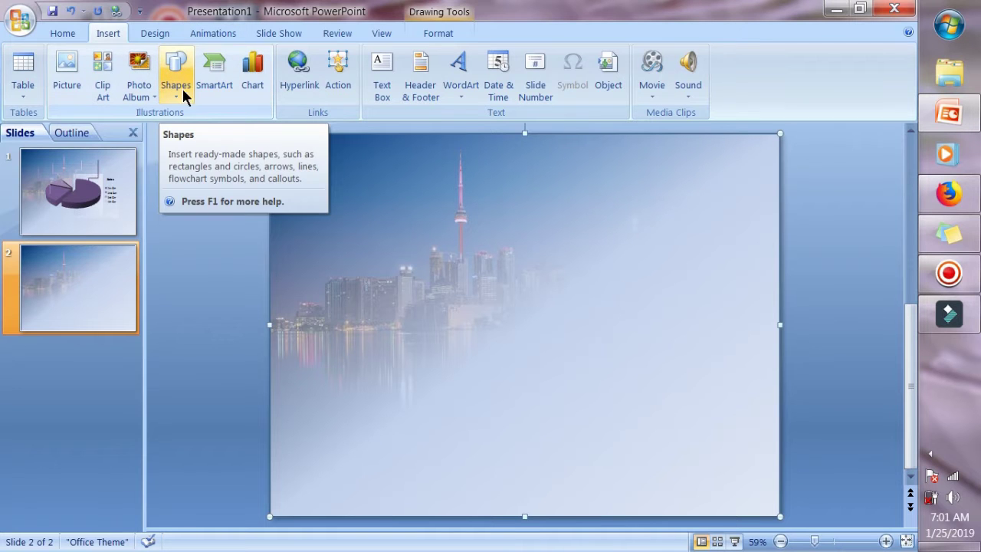
pyautogui.click(265, 89)
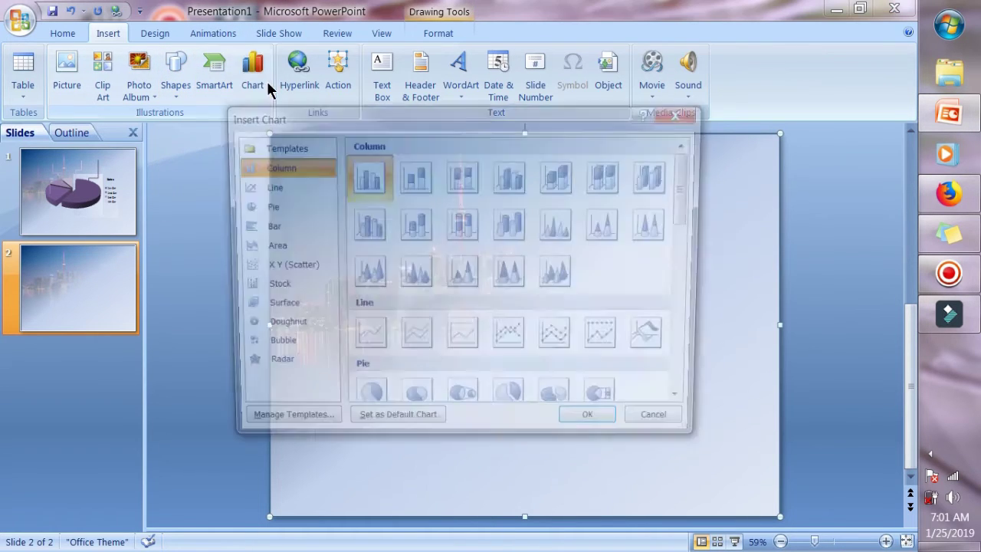
# Insert a 3-D Pie chart, close its data sheet, and apply the purple black-background style.
pyautogui.click(420, 406)
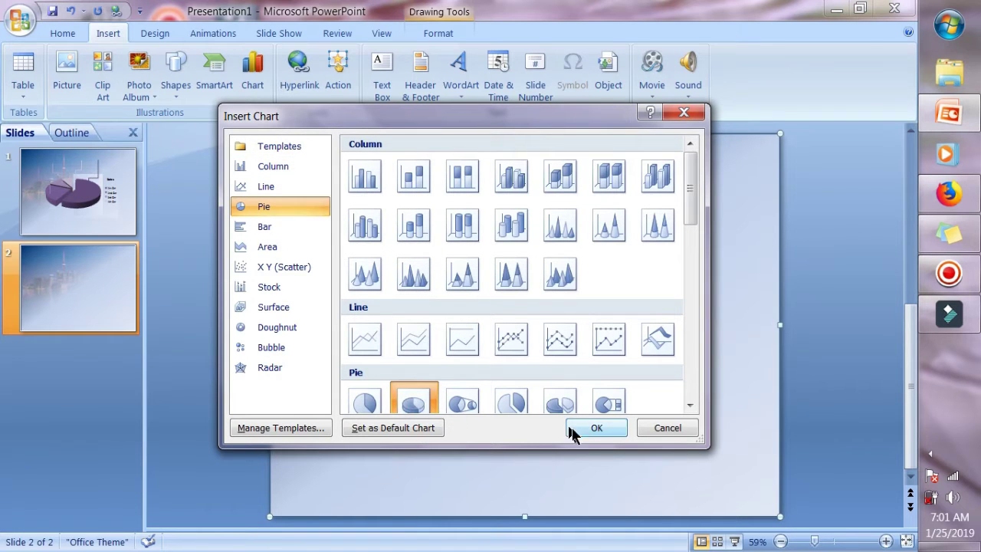
pyautogui.click(596, 427)
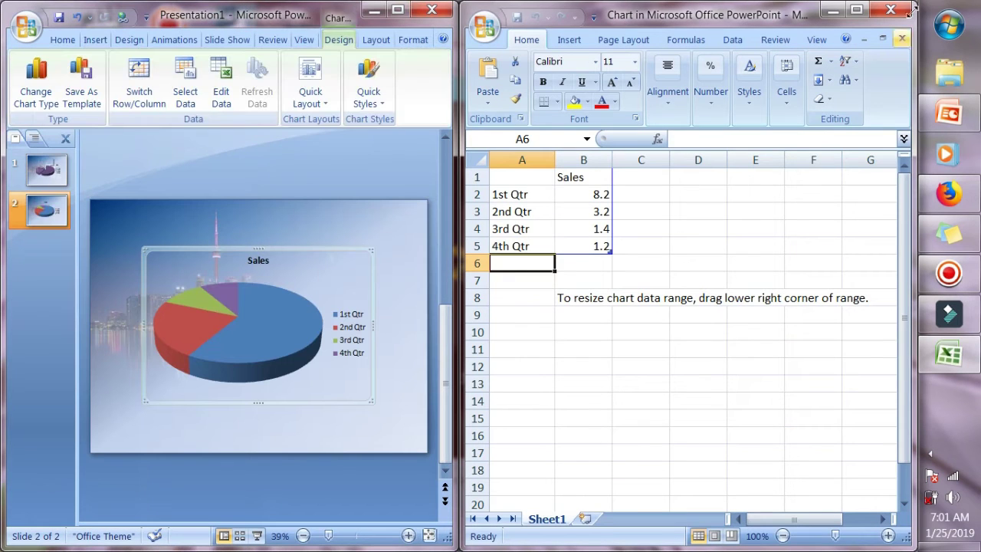
pyautogui.click(904, 7)
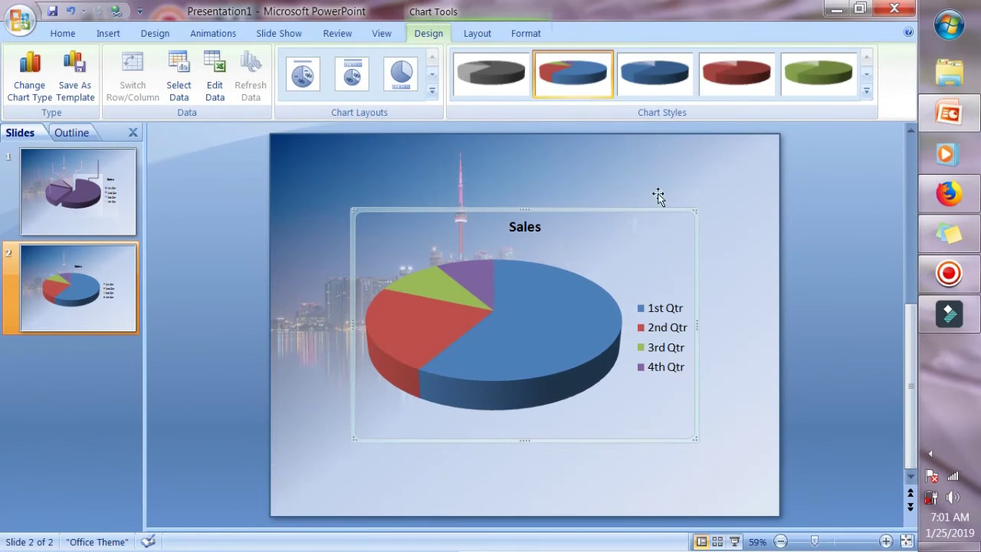
pyautogui.click(866, 92)
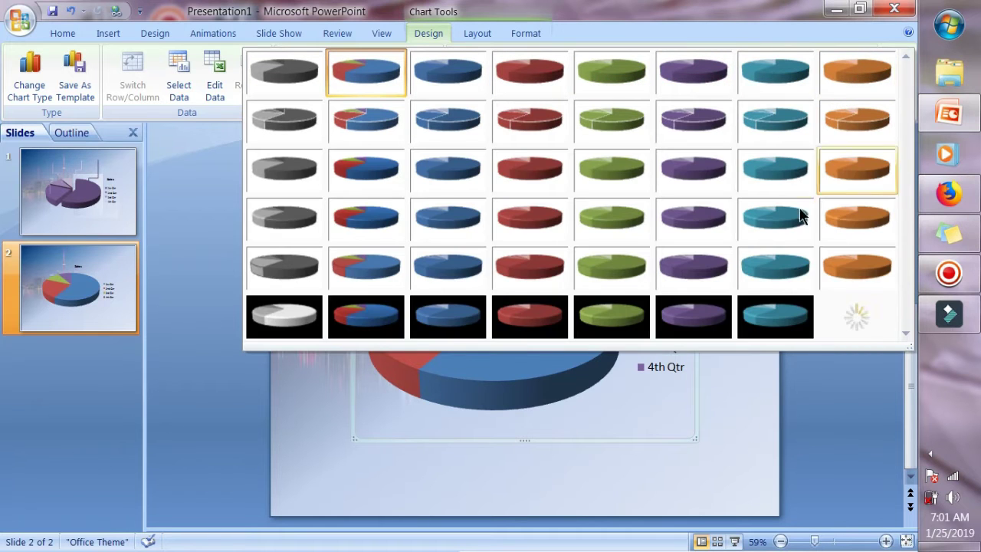
pyautogui.click(704, 324)
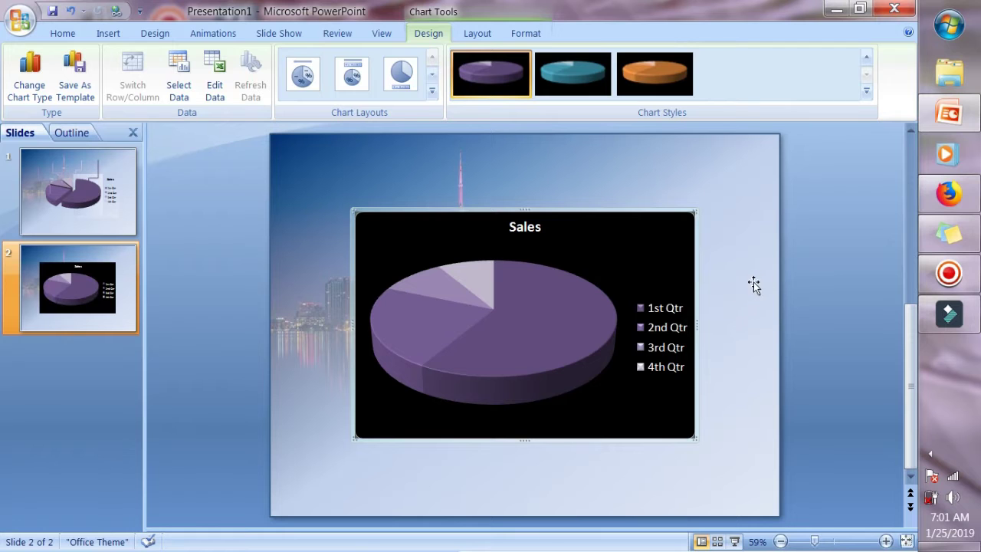
# Give the chart area a Linear Diagonal gradient fill with a fully transparent stop.
pyautogui.rightClick(648, 245)
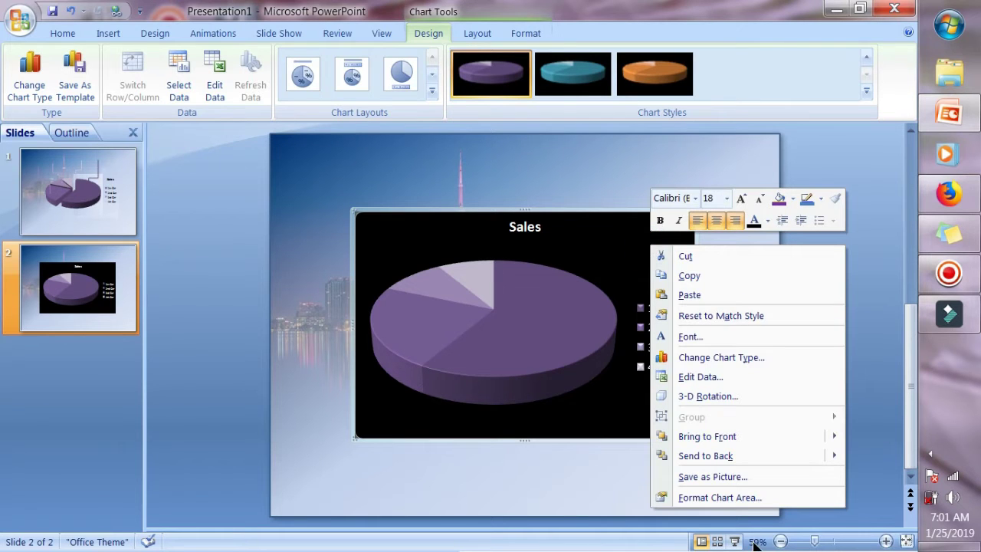
pyautogui.click(742, 496)
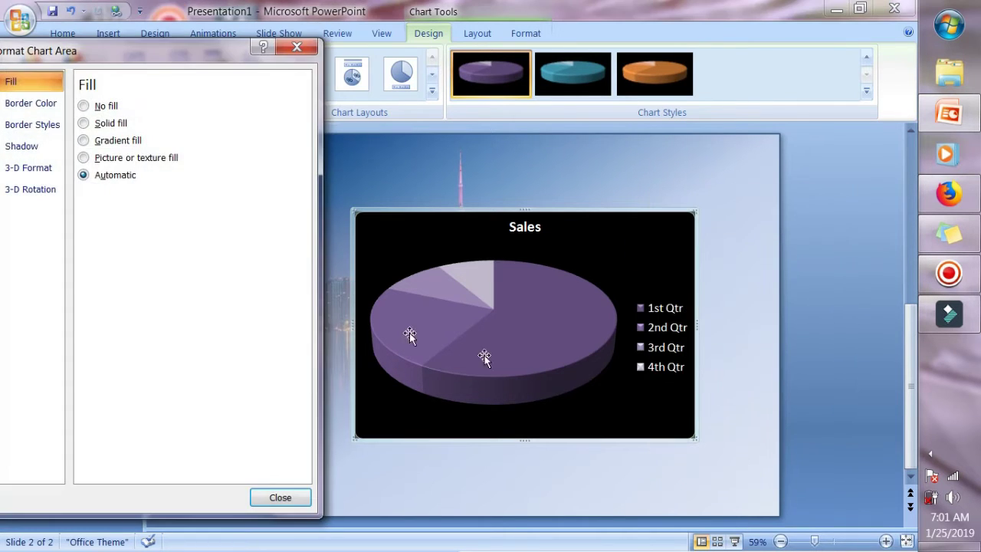
pyautogui.click(83, 141)
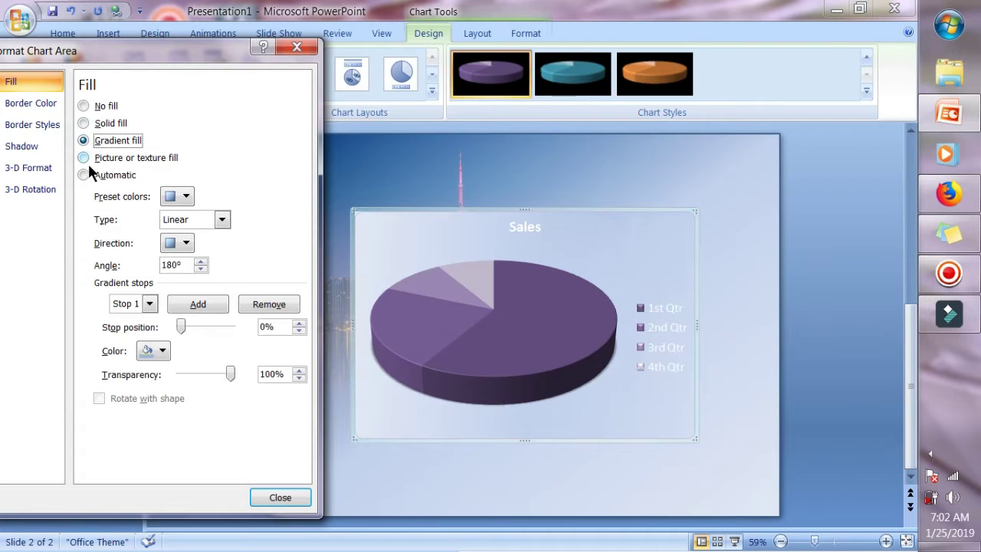
pyautogui.click(188, 243)
pyautogui.click(188, 276)
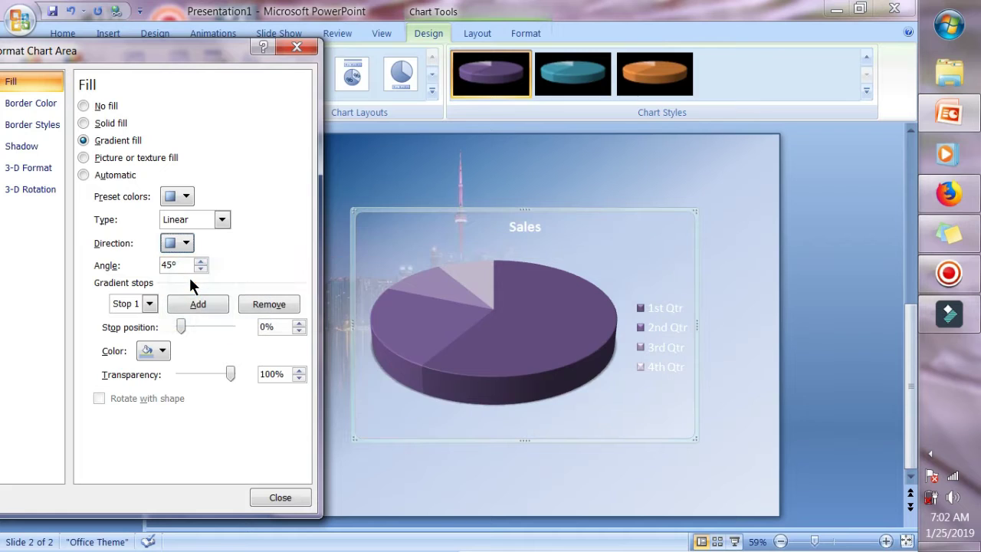
pyautogui.moveTo(179, 327)
pyautogui.mouseDown()
pyautogui.moveTo(199, 327)
pyautogui.moveTo(210, 335)
pyautogui.moveTo(199, 334)
pyautogui.moveTo(204, 343)
pyautogui.mouseUp()
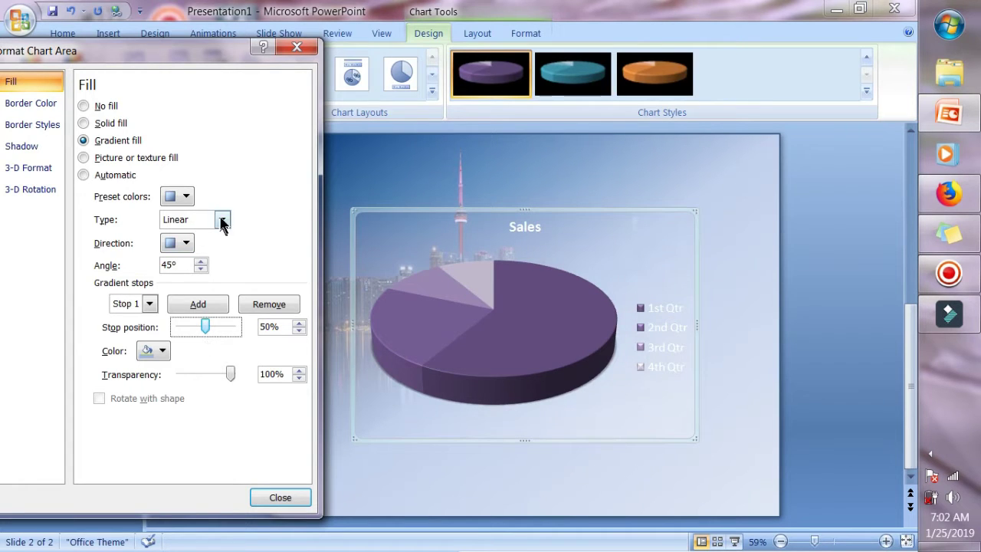
pyautogui.click(188, 199)
pyautogui.click(183, 194)
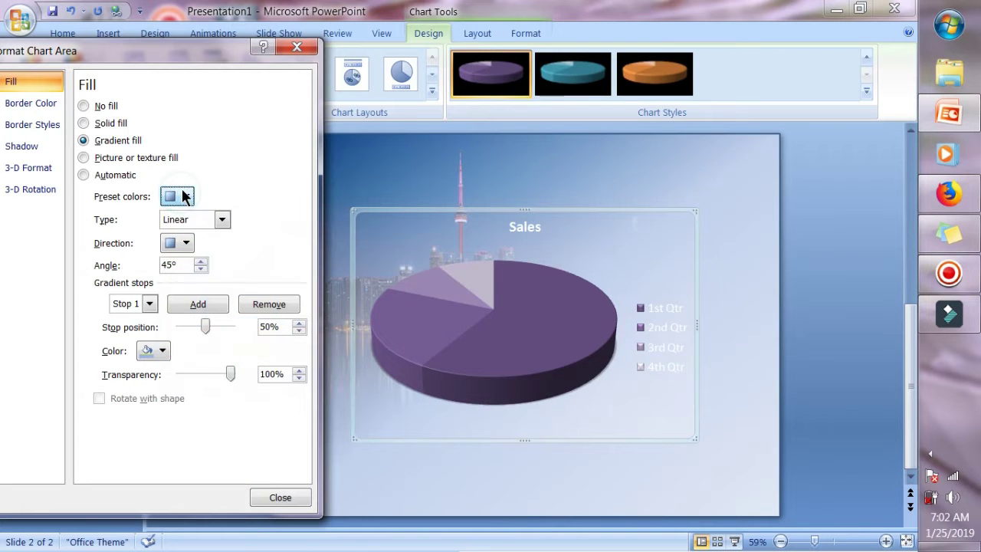
pyautogui.click(231, 373)
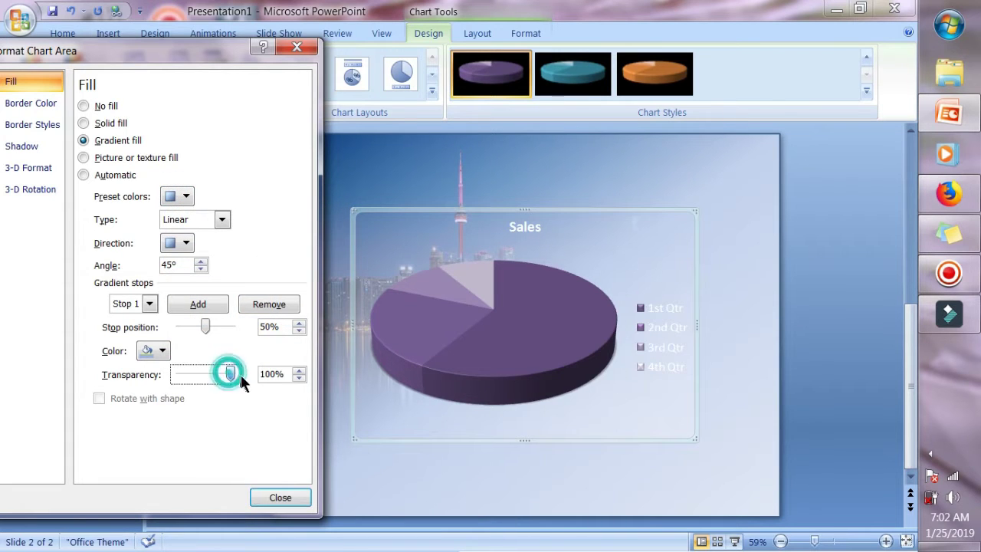
pyautogui.click(280, 498)
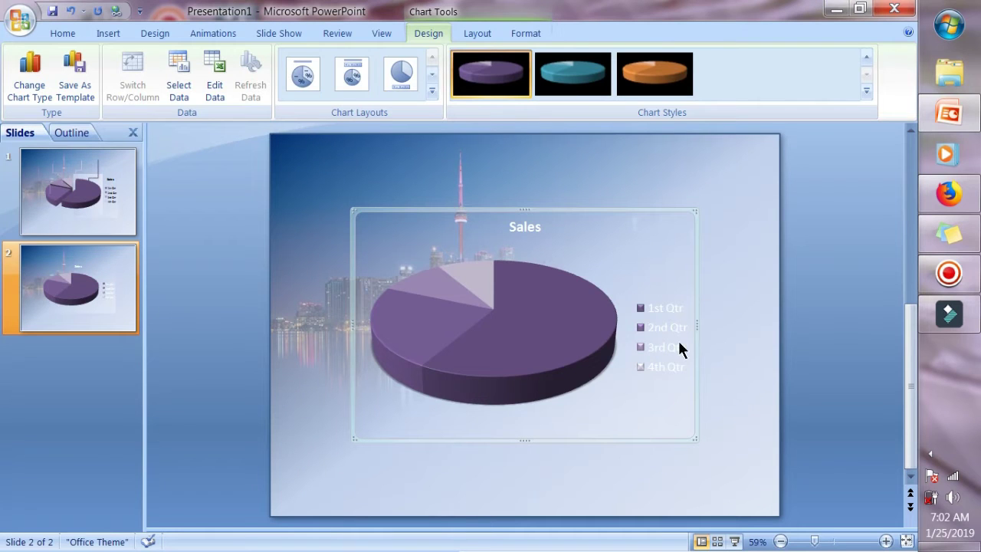
# Make the chart legend text dark.
pyautogui.click(671, 311)
pyautogui.rightClick(672, 314)
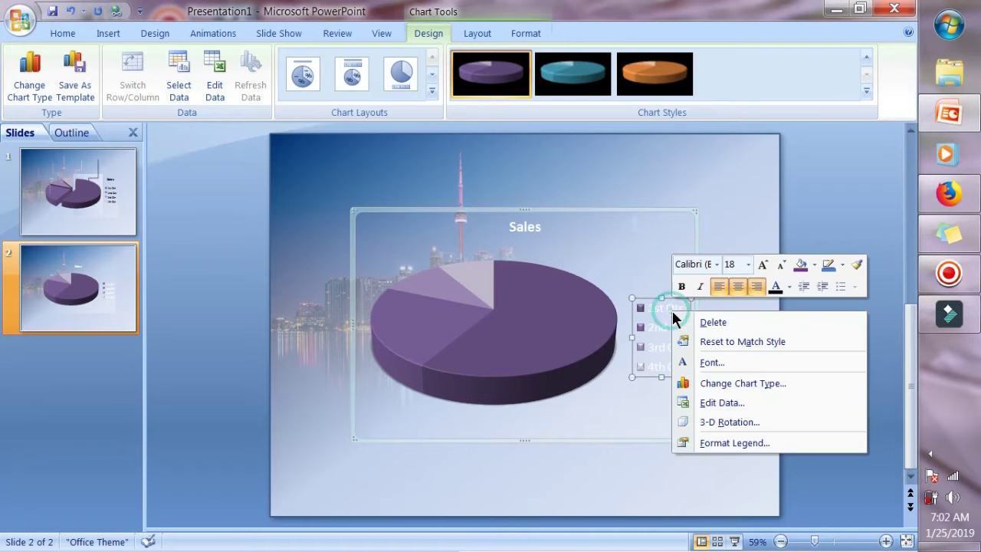
pyautogui.click(774, 288)
# Move the Sales title above the legend and make its text black.
pyautogui.click(526, 228)
pyautogui.moveTo(533, 216); pyautogui.dragTo(672, 252)
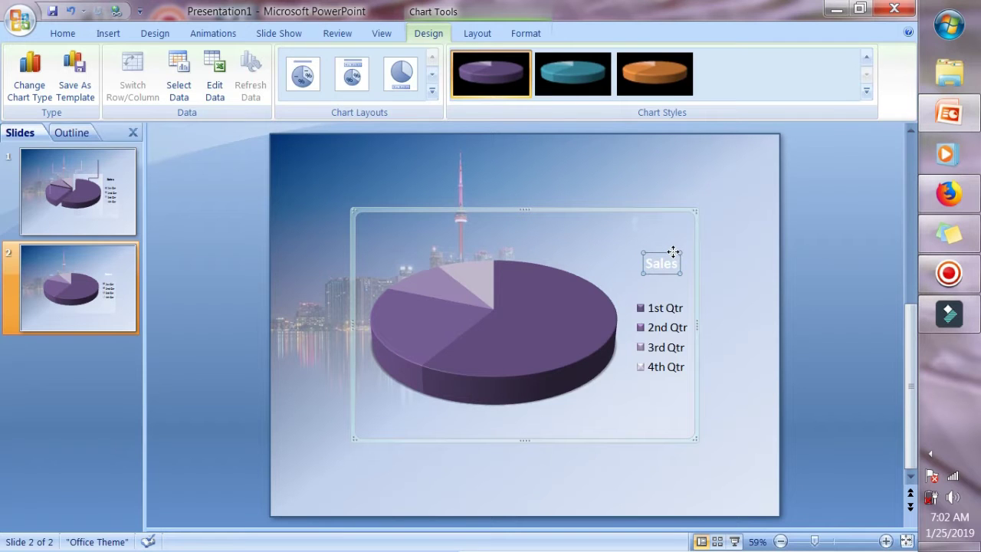
pyautogui.rightClick(672, 252)
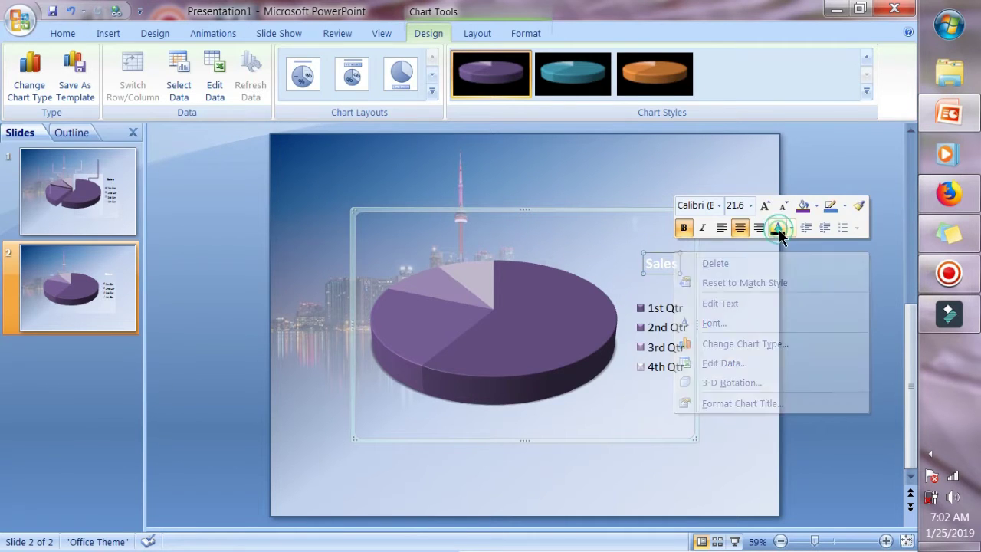
pyautogui.click(734, 359)
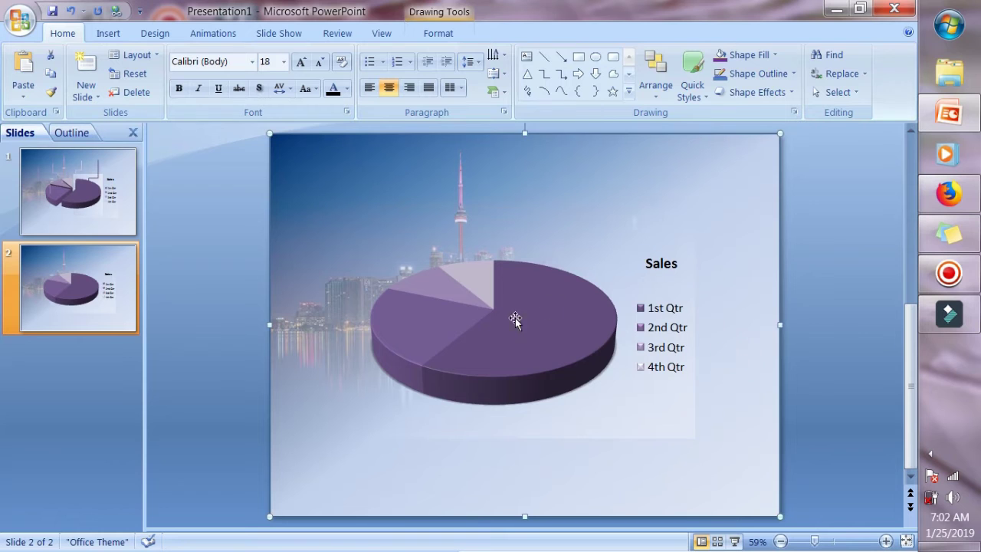
pyautogui.click(501, 338)
# Set the pie series' explosion to 8% and the first slice angle to 14°.
pyautogui.rightClick(502, 338)
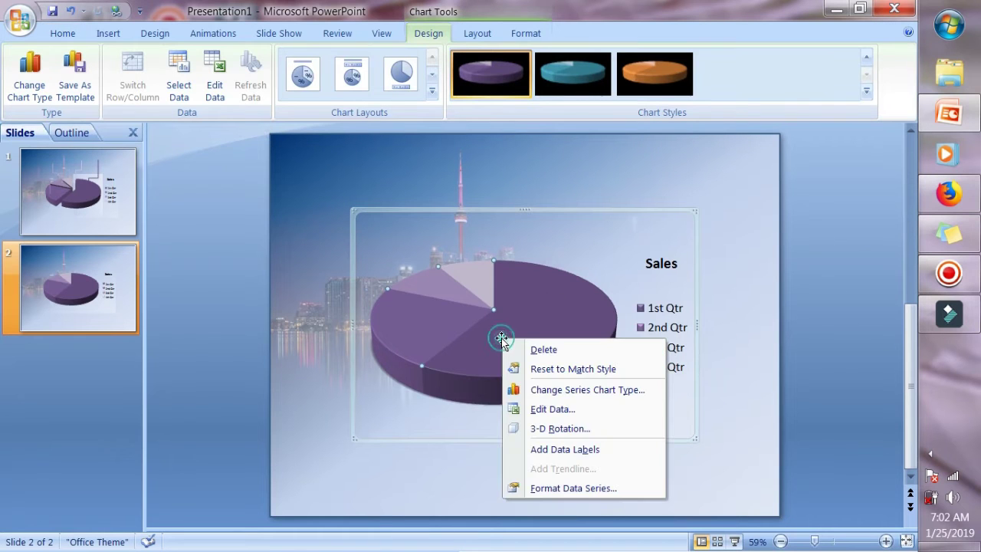
pyautogui.click(603, 493)
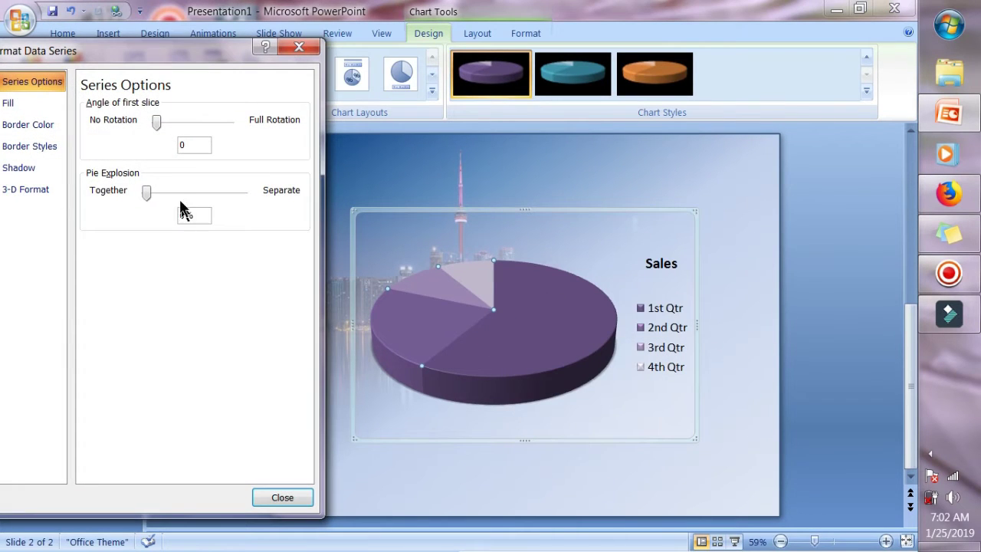
pyautogui.moveTo(149, 193); pyautogui.dragTo(156, 197)
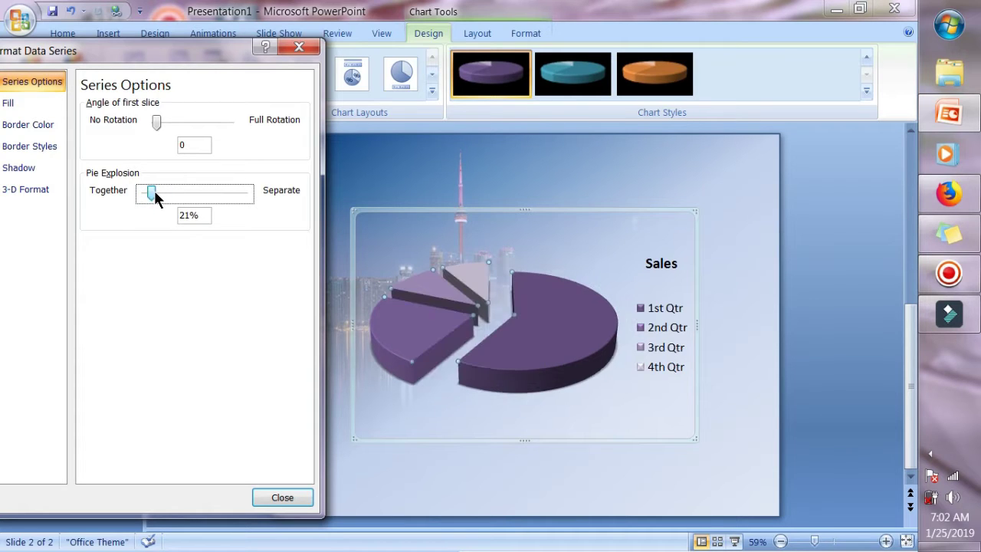
pyautogui.moveTo(151, 196); pyautogui.dragTo(149, 197)
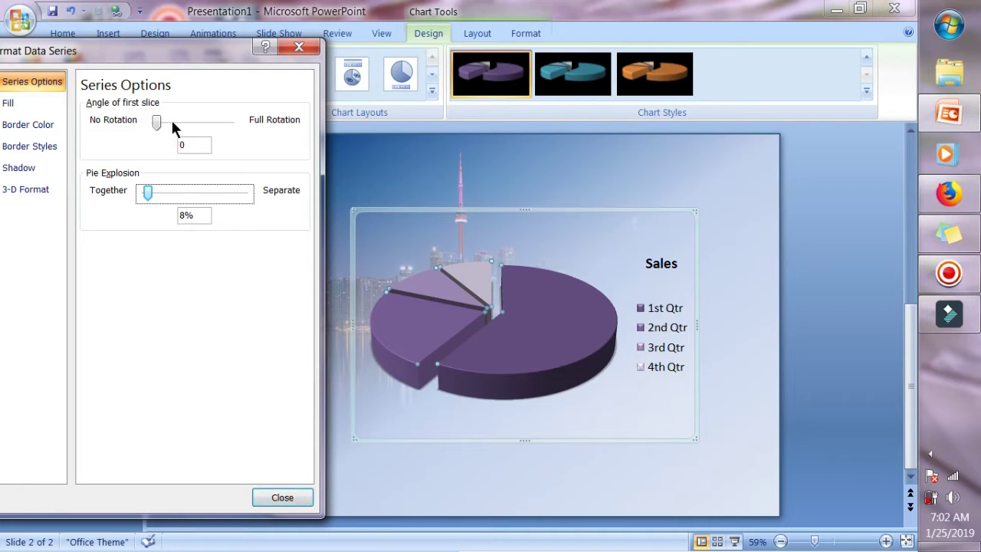
pyautogui.moveTo(157, 122); pyautogui.dragTo(172, 133)
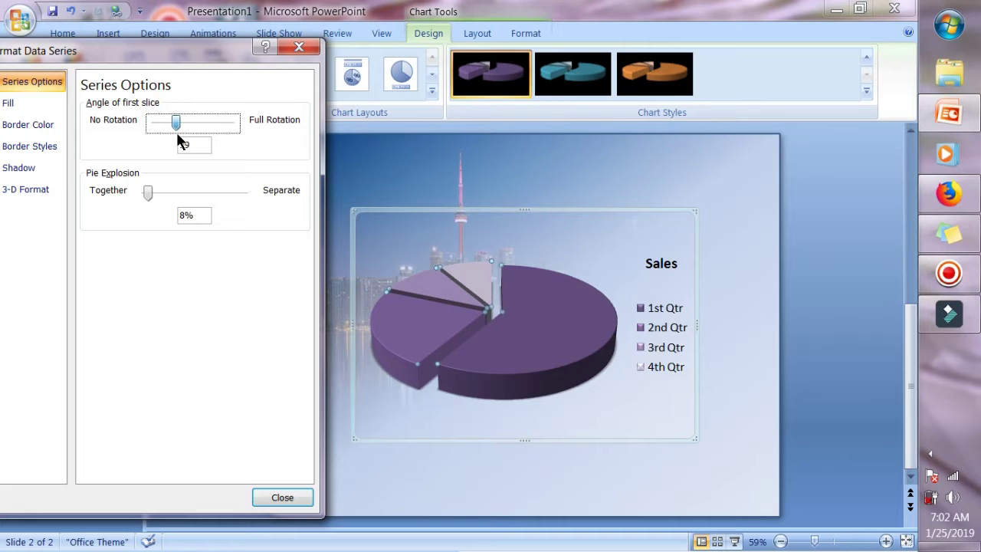
pyautogui.moveTo(176, 124); pyautogui.dragTo(157, 134)
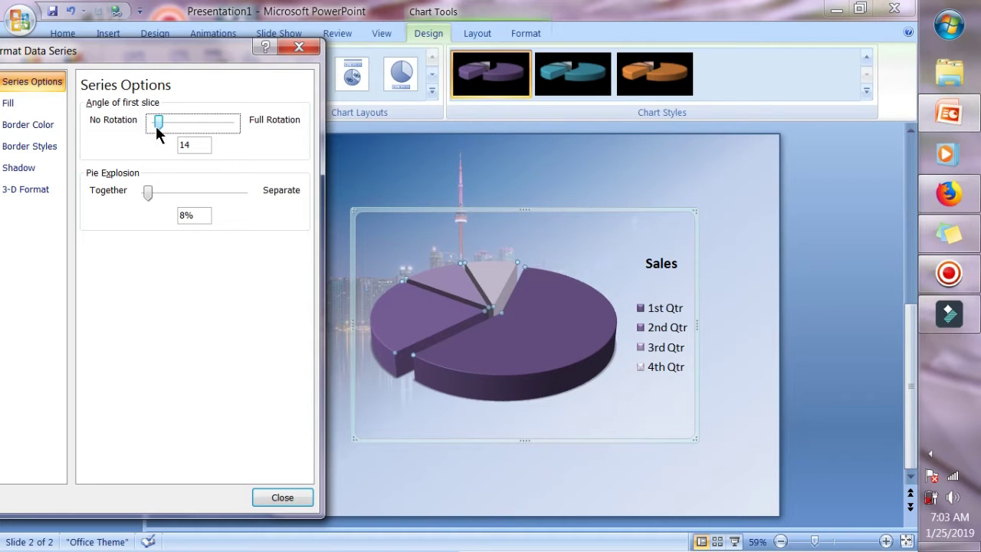
pyautogui.click(264, 502)
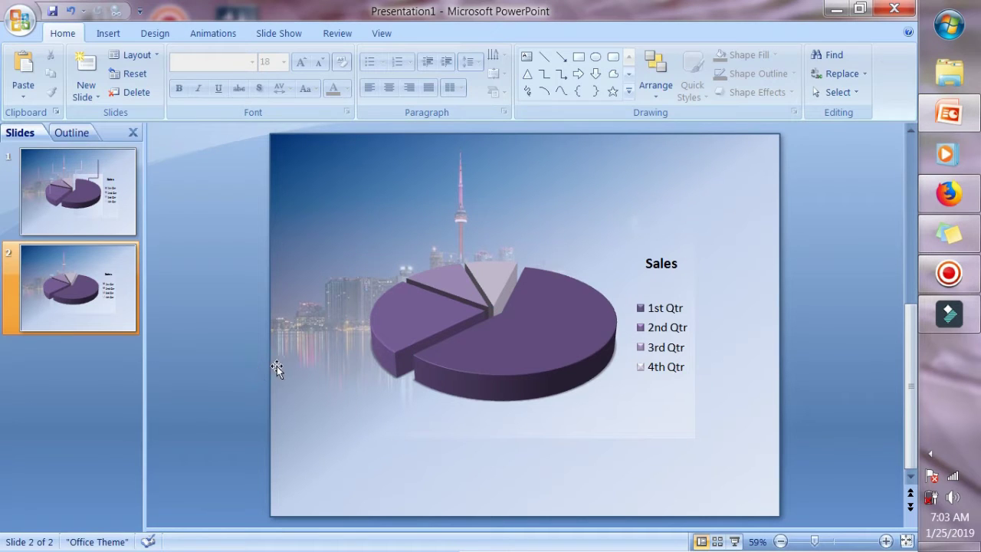
pyautogui.click(519, 367)
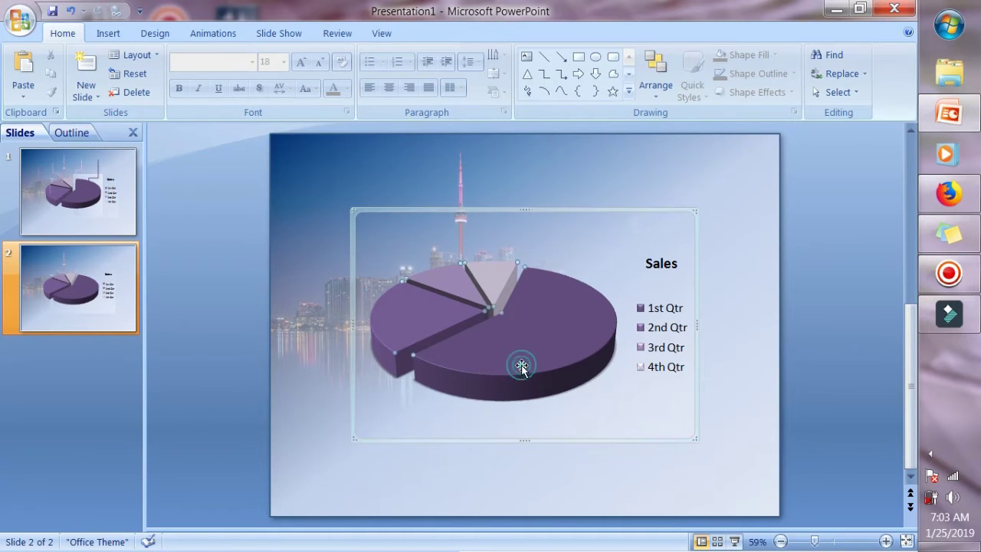
# Review the pie series' 3-D Format settings in Format Data Series.
pyautogui.rightClick(521, 373)
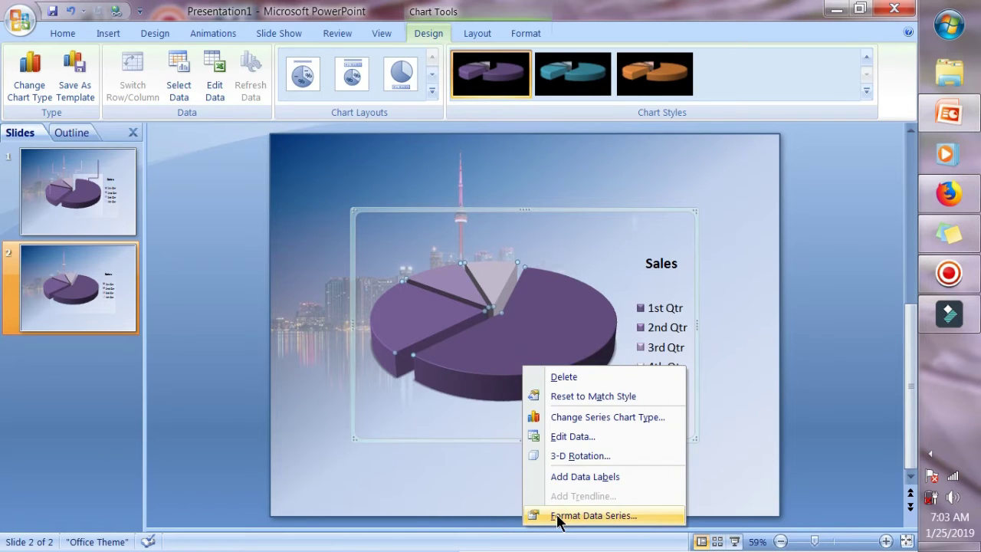
pyautogui.click(555, 512)
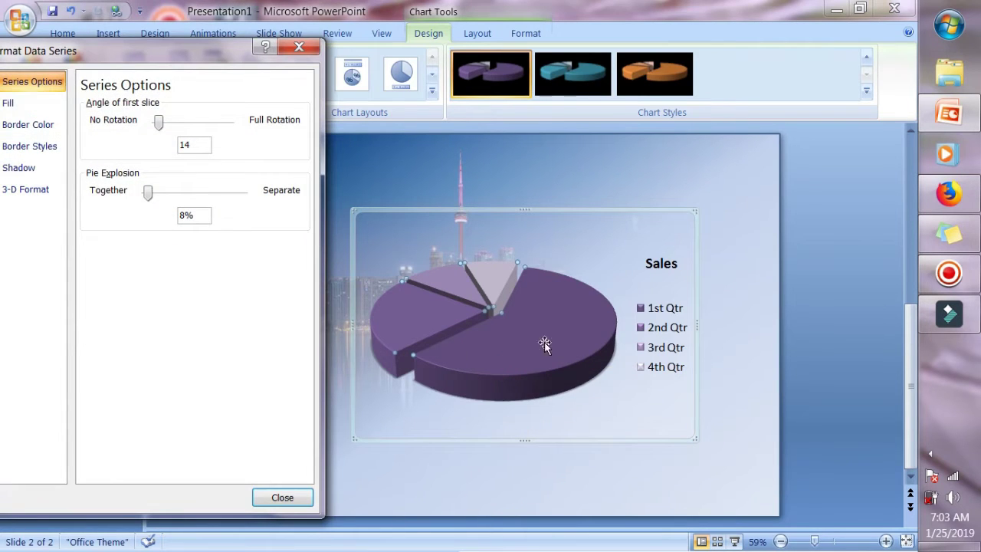
pyautogui.moveTo(487, 368)
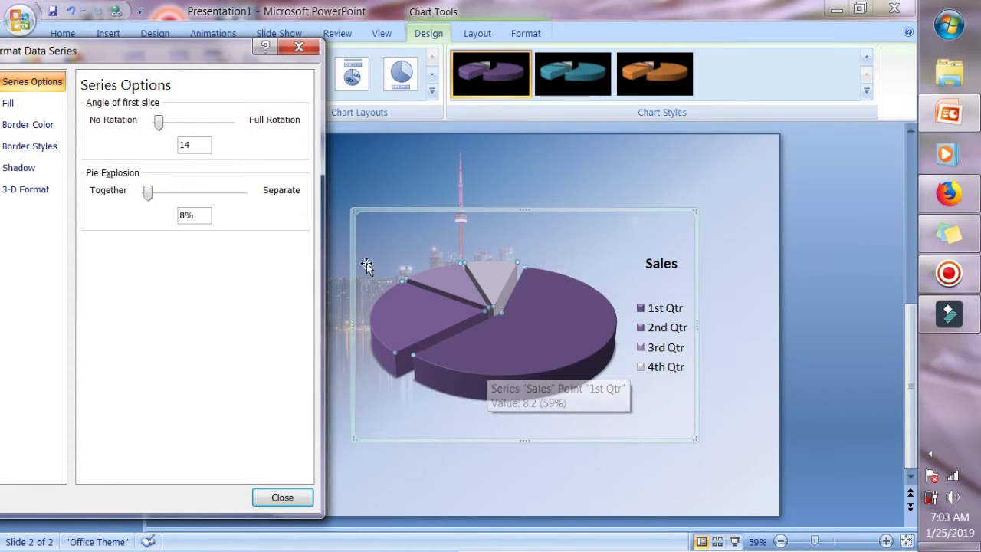
pyautogui.click(15, 189)
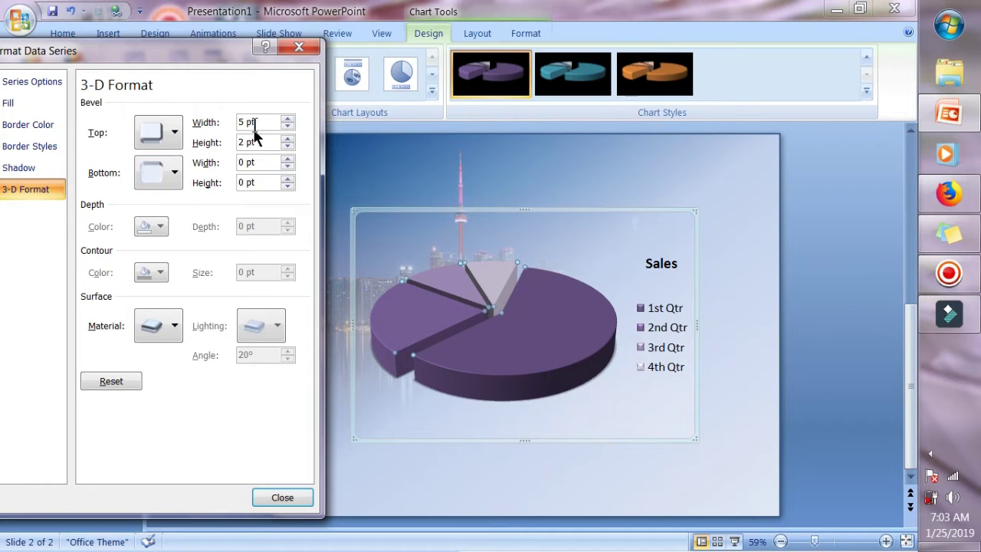
pyautogui.click(299, 47)
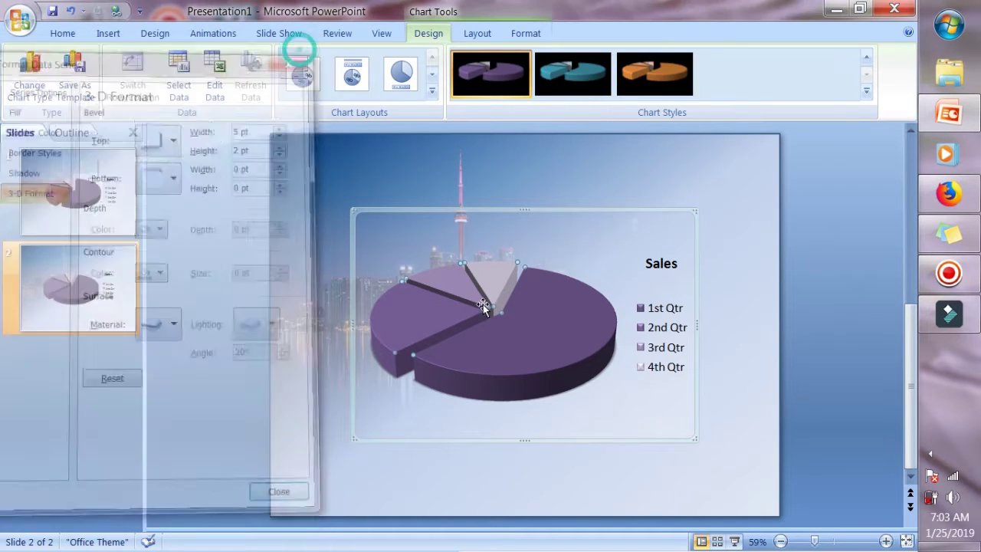
# Set the plot area's 3-D X rotation to 0°.
pyautogui.click(510, 336)
pyautogui.click(528, 377)
pyautogui.rightClick(549, 421)
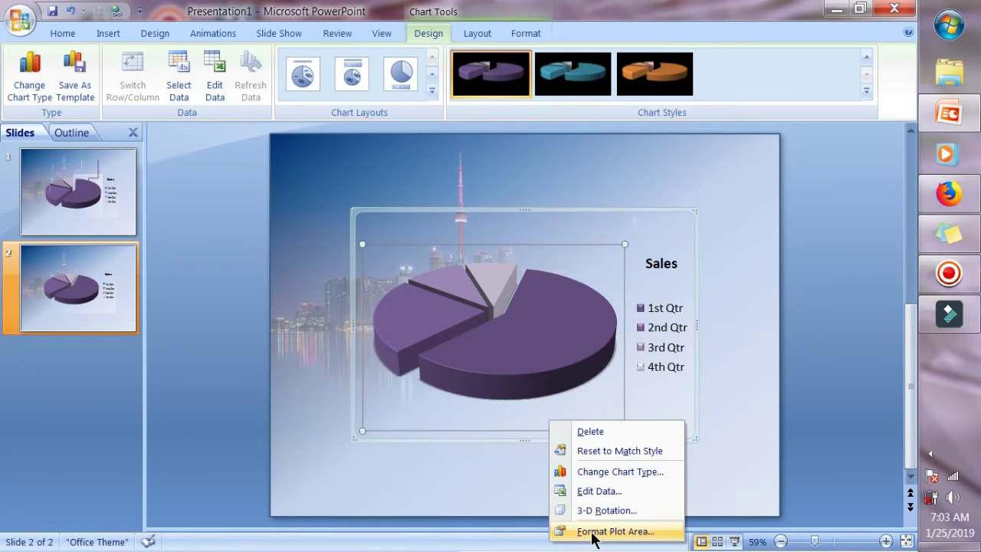
pyautogui.click(567, 531)
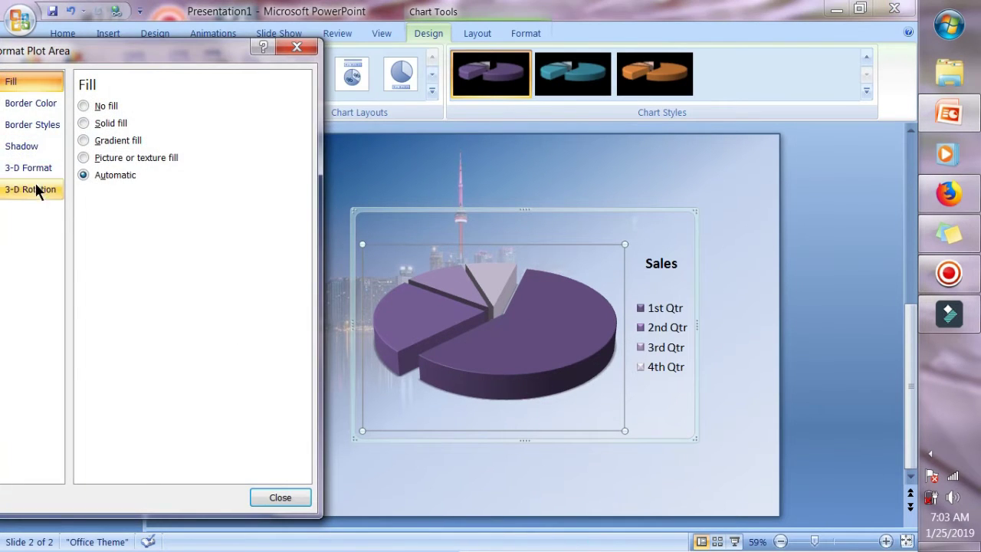
pyautogui.click(31, 189)
pyautogui.click(186, 168)
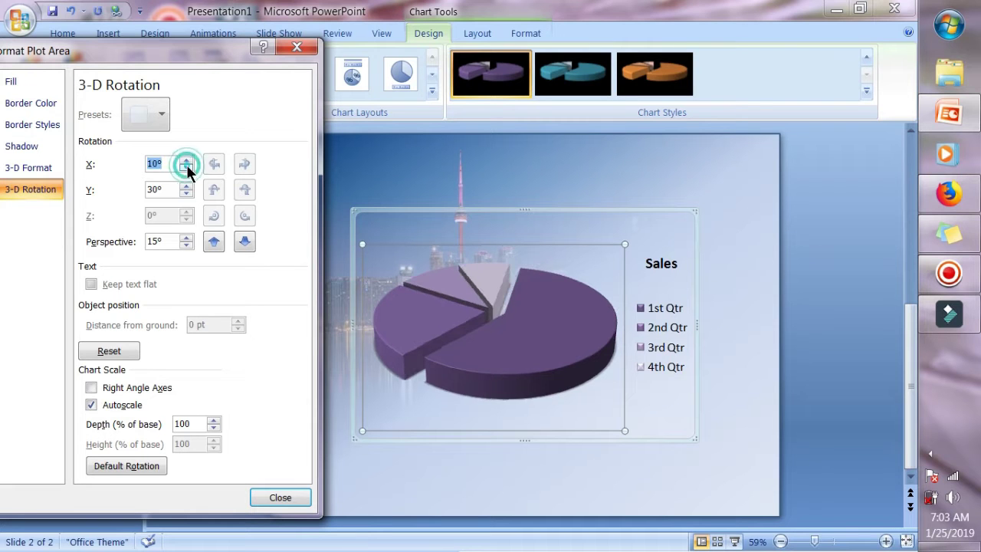
pyautogui.click(186, 168)
pyautogui.click(186, 168)
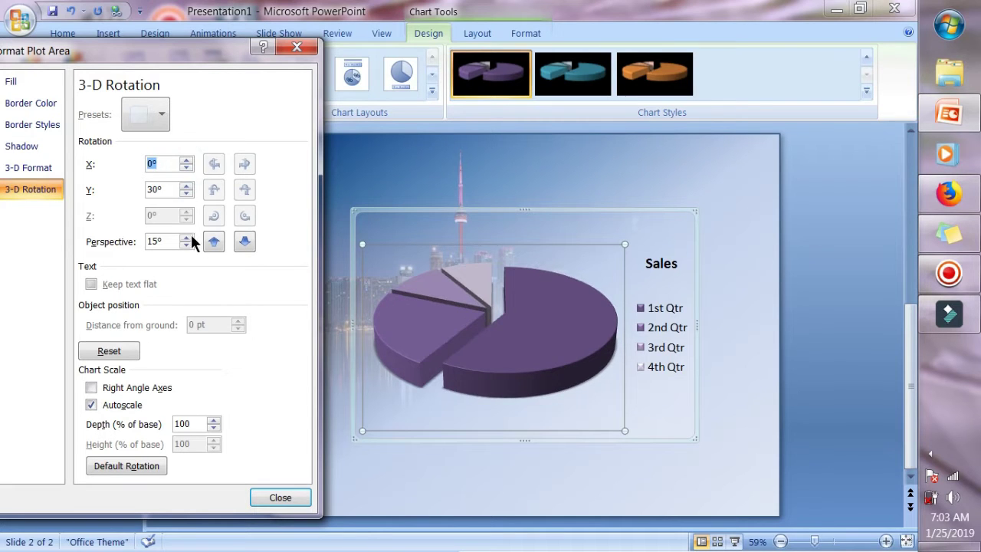
pyautogui.click(279, 498)
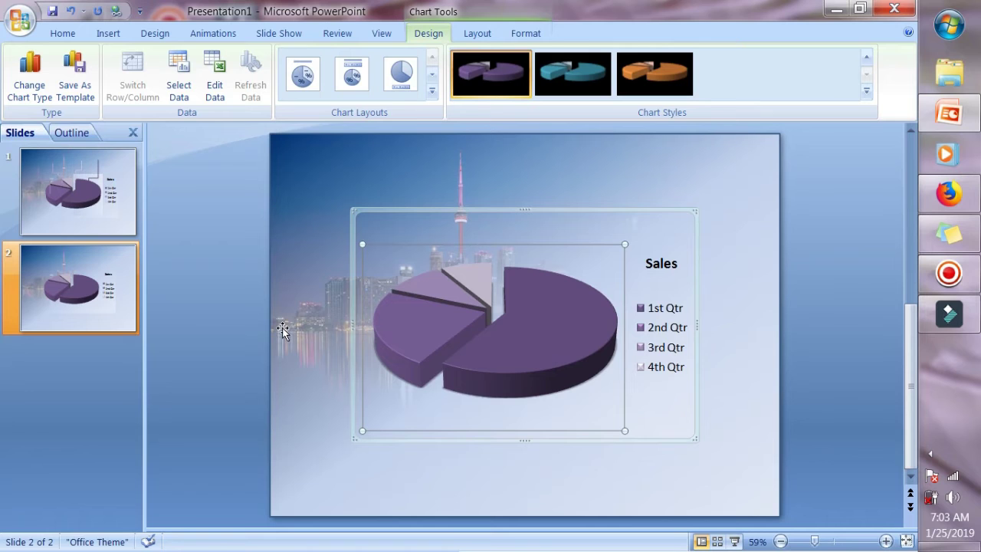
pyautogui.click(251, 295)
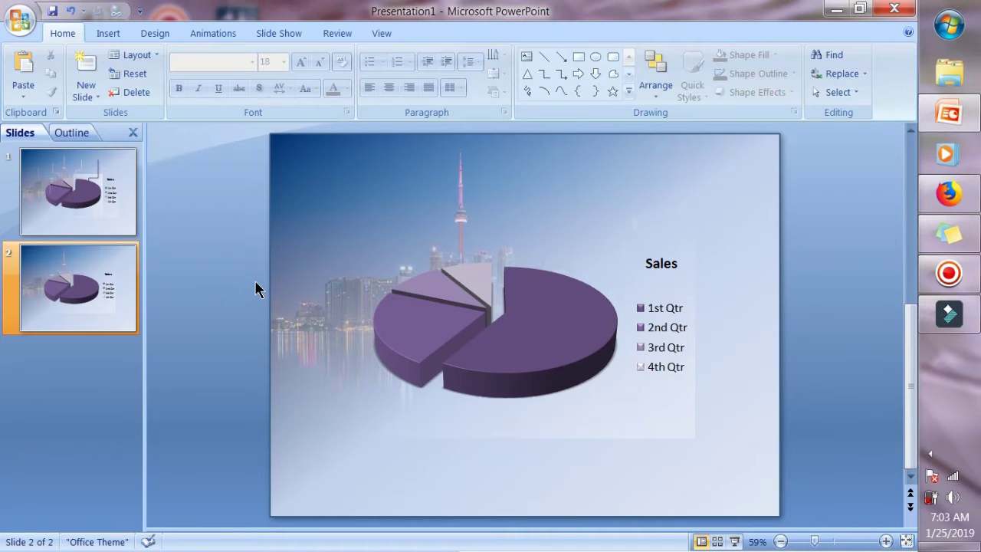
# Draw an elbow connector and place it at the pie's left edge.
pyautogui.click(100, 29)
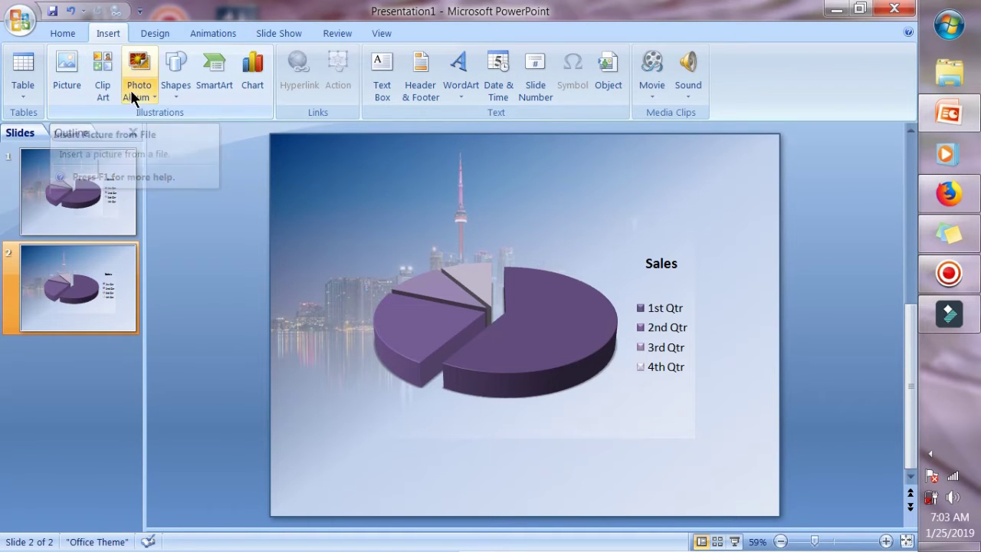
pyautogui.click(178, 81)
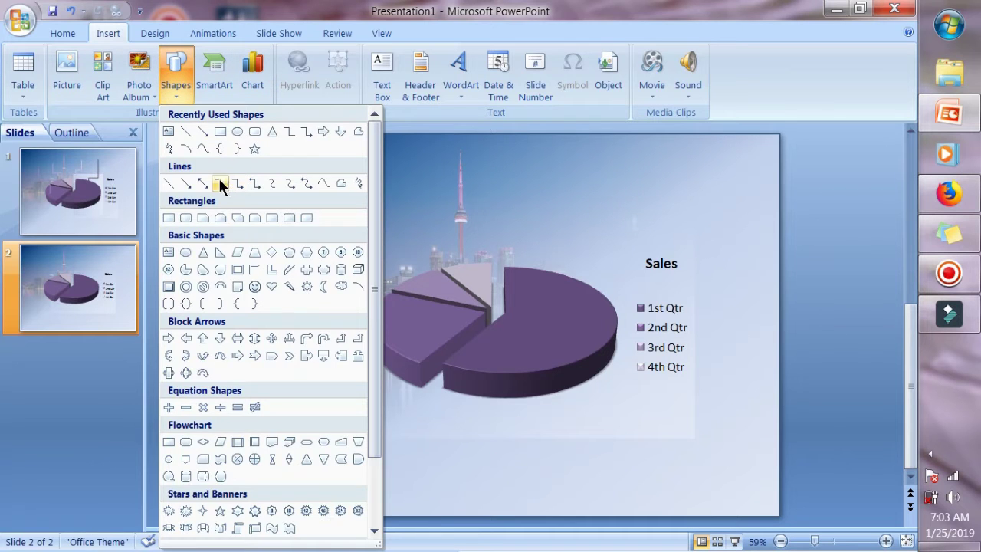
pyautogui.click(220, 184)
pyautogui.moveTo(405, 324); pyautogui.dragTo(457, 376)
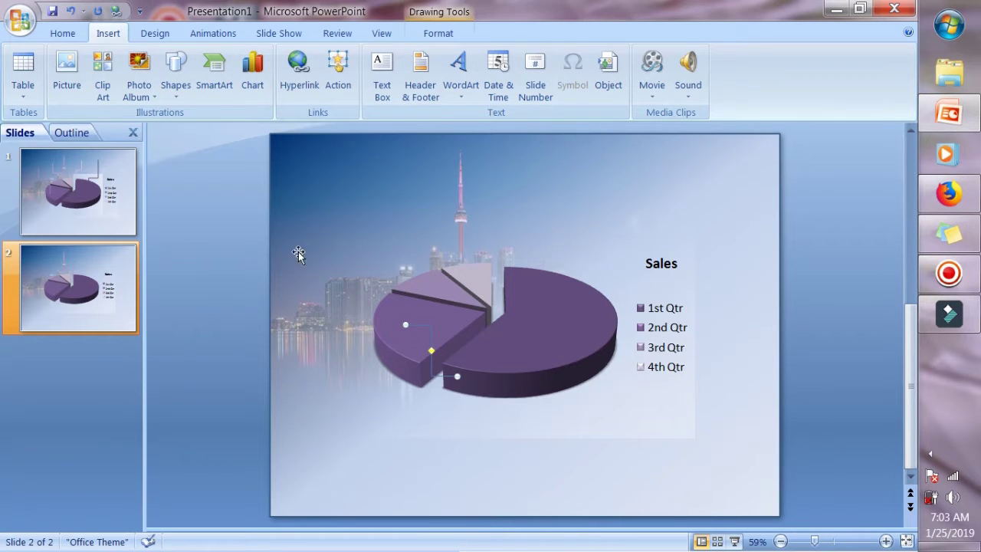
pyautogui.moveTo(427, 328); pyautogui.dragTo(352, 283)
# Set the connector's outline weight to 3 pt.
pyautogui.click(434, 34)
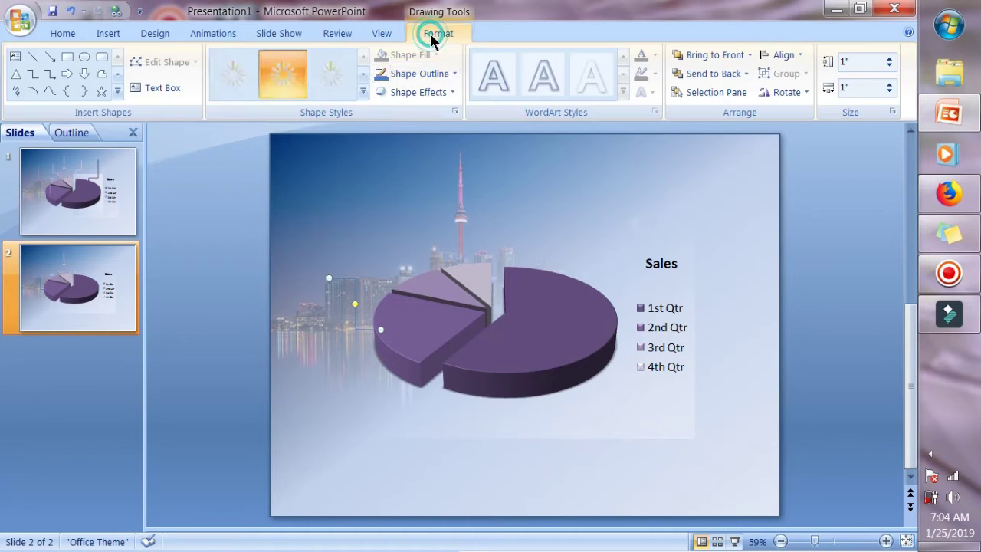
pyautogui.click(404, 74)
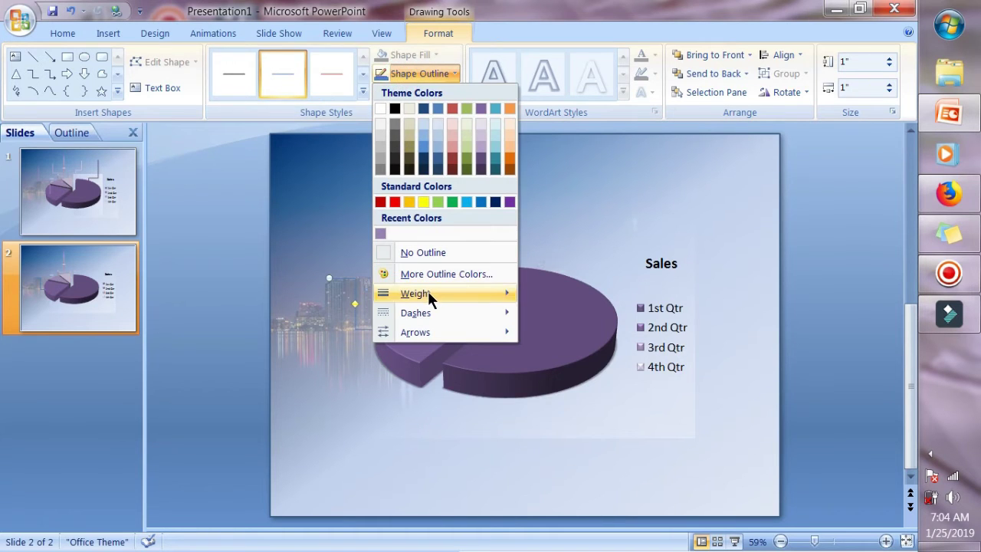
pyautogui.moveTo(428, 290)
pyautogui.click(605, 404)
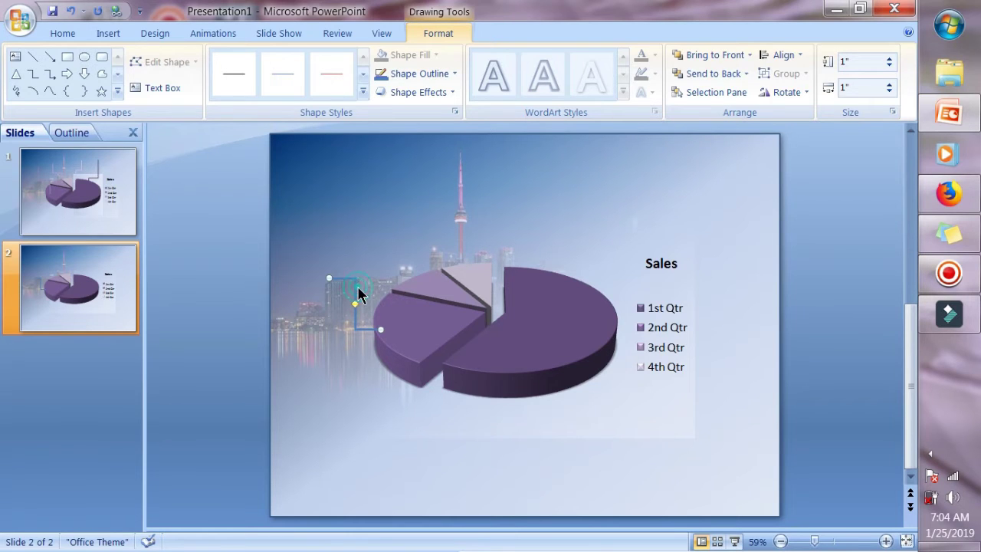
# Paste a copy of the elbow connector and move it up toward the tower.
pyautogui.rightClick(360, 294)
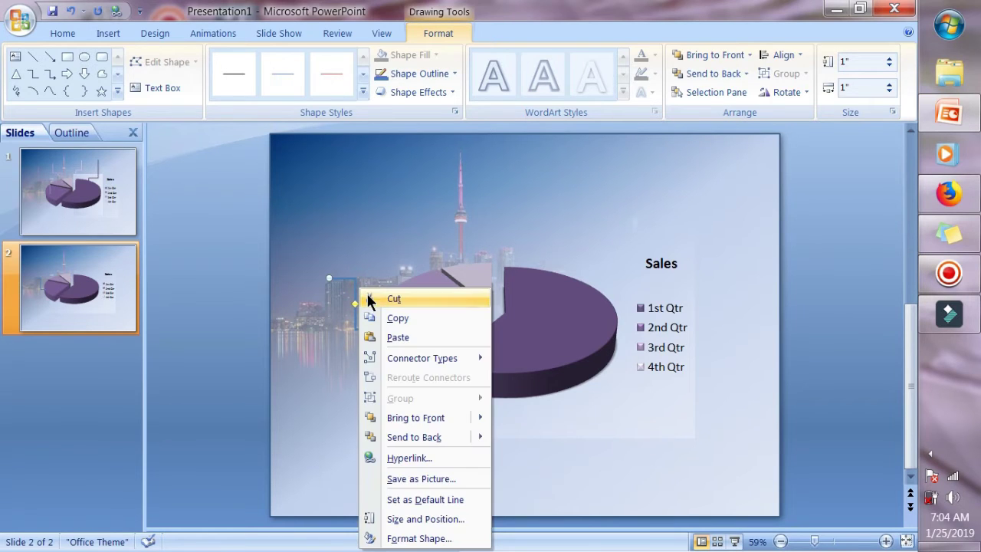
pyautogui.click(395, 321)
pyautogui.rightClick(379, 229)
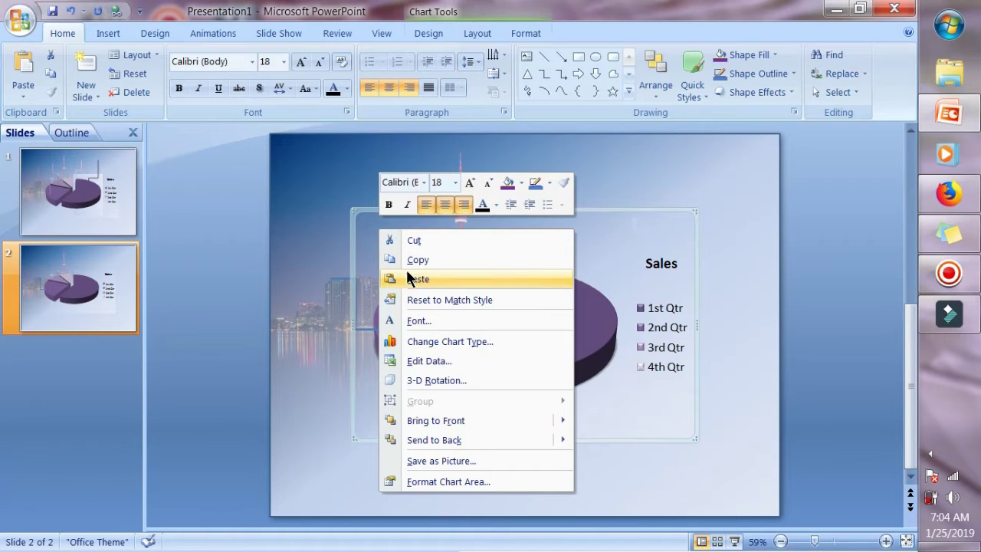
pyautogui.rightClick(322, 230)
pyautogui.click(368, 282)
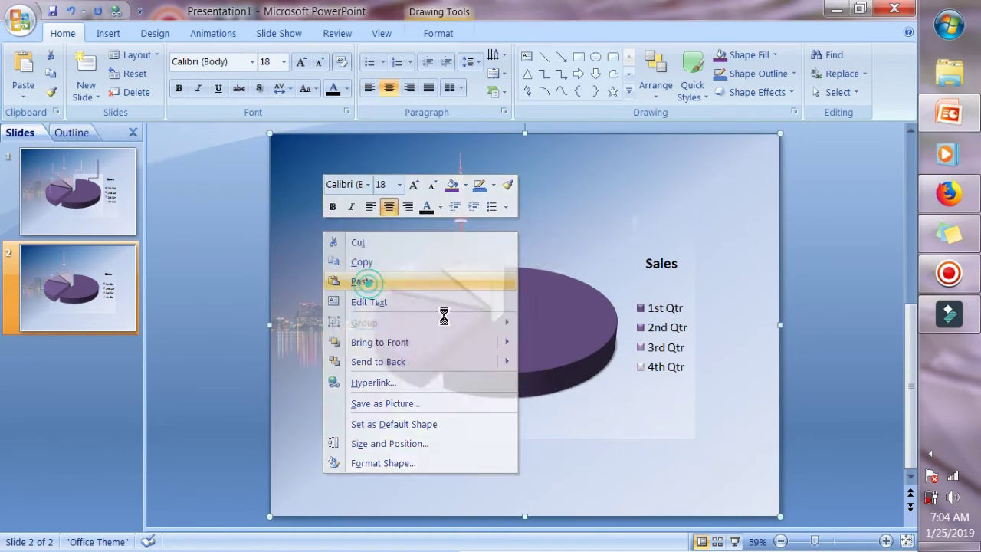
pyautogui.moveTo(366, 299); pyautogui.dragTo(404, 240)
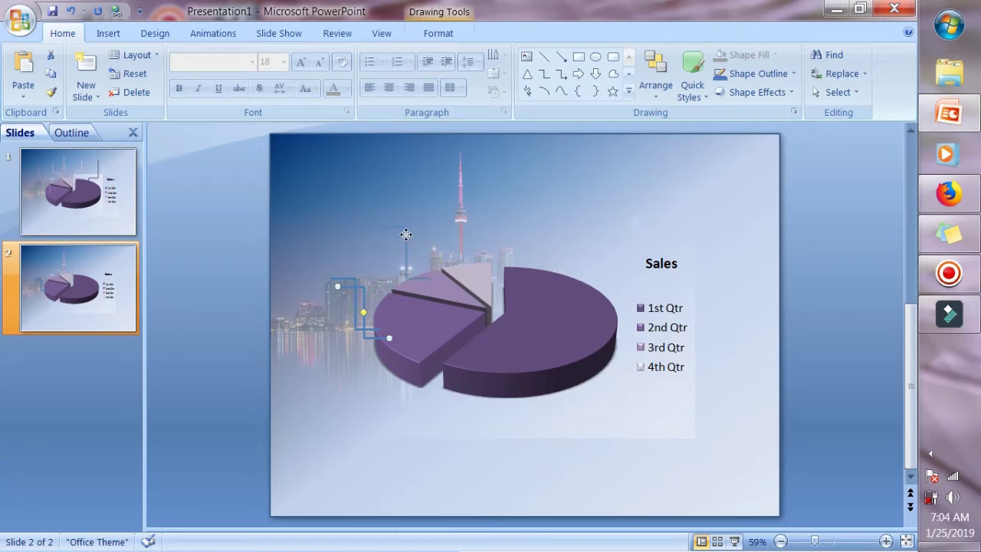
# Undo an accidental picture paste and reposition the connector up and right over the pie.
pyautogui.rightClick(469, 200)
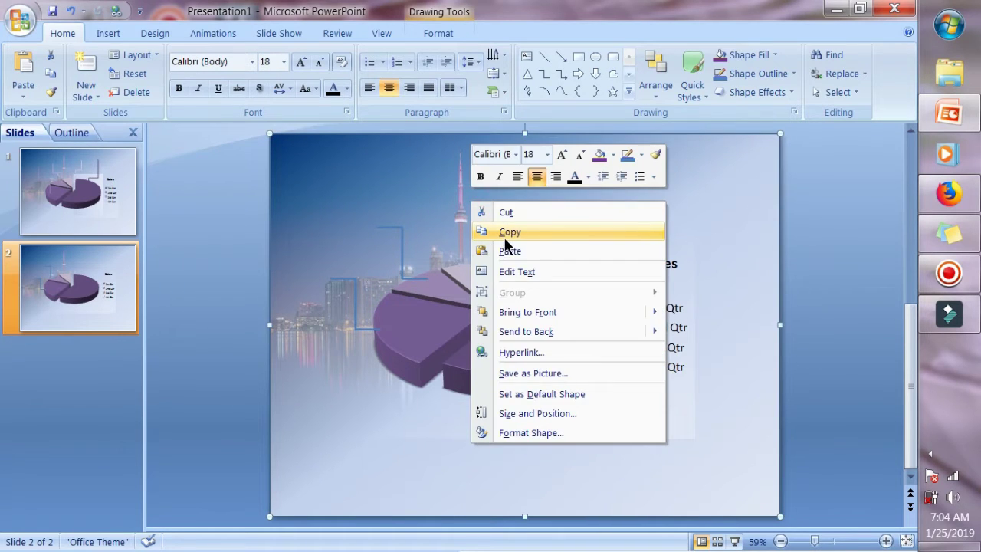
pyautogui.click(502, 230)
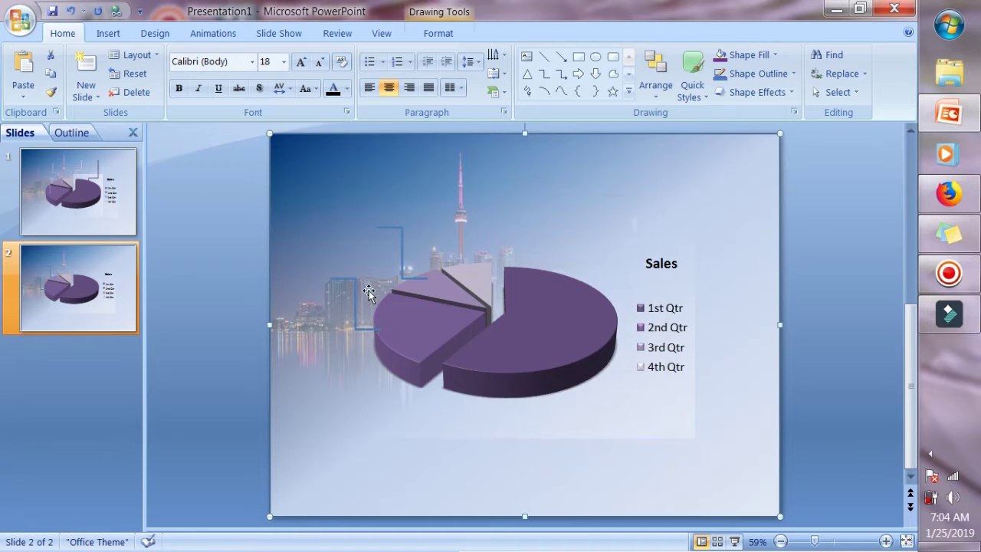
pyautogui.rightClick(344, 200)
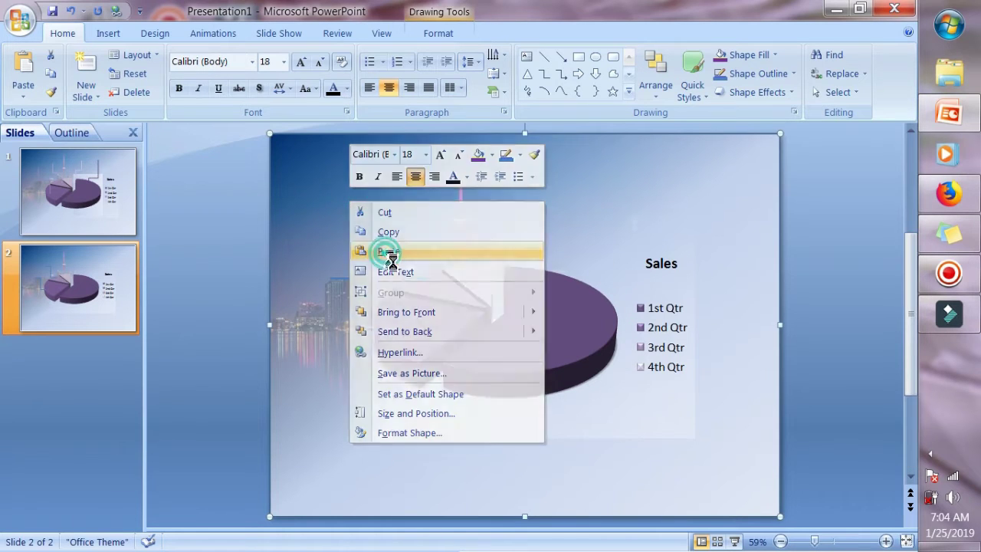
pyautogui.click(383, 250)
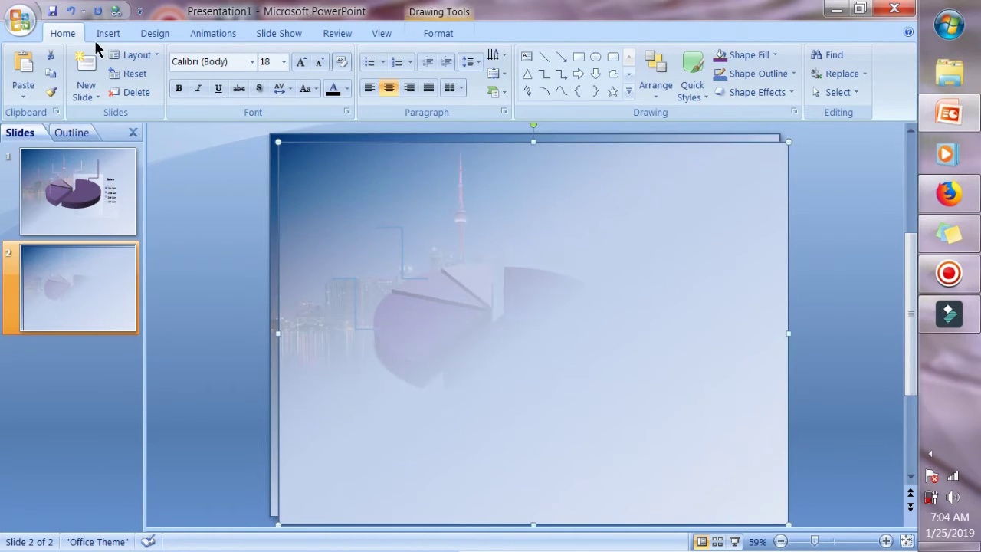
pyautogui.click(72, 9)
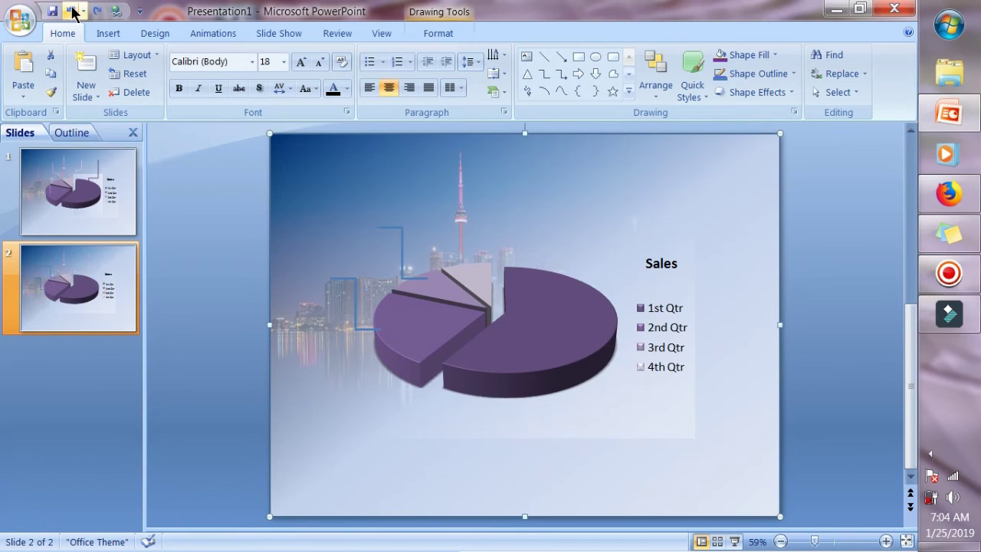
pyautogui.click(72, 9)
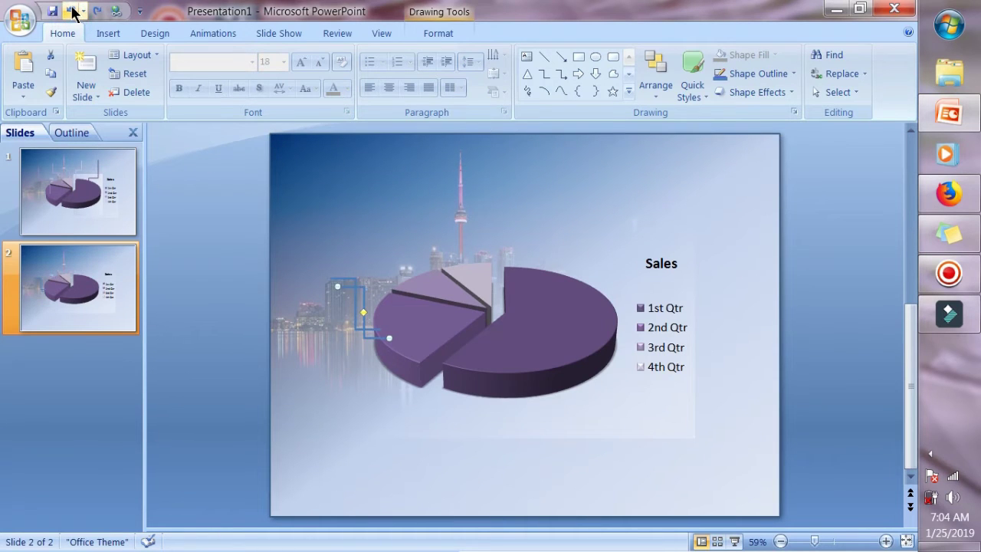
pyautogui.moveTo(362, 297); pyautogui.dragTo(405, 237)
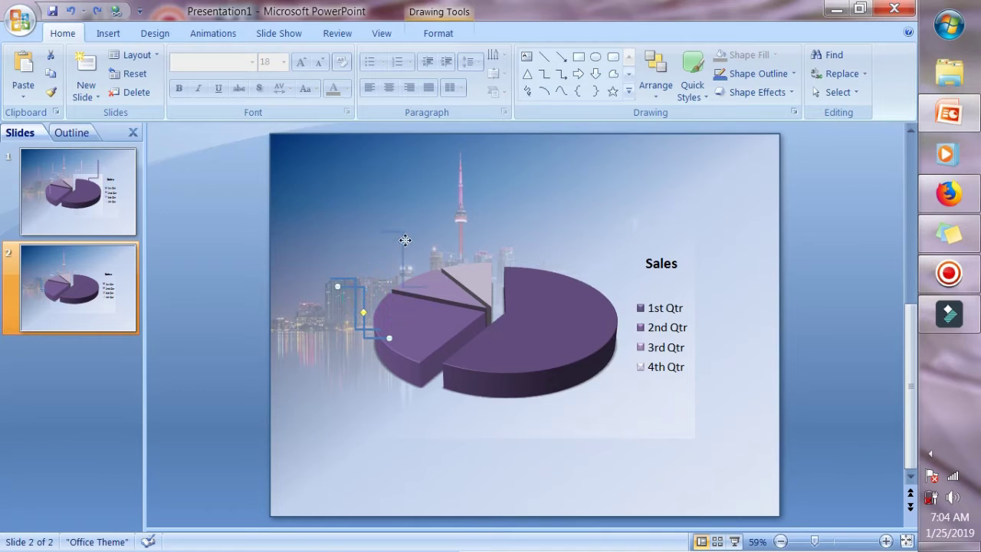
# Paste a second connector copy and extend its end up the tall tower.
pyautogui.rightClick(358, 286)
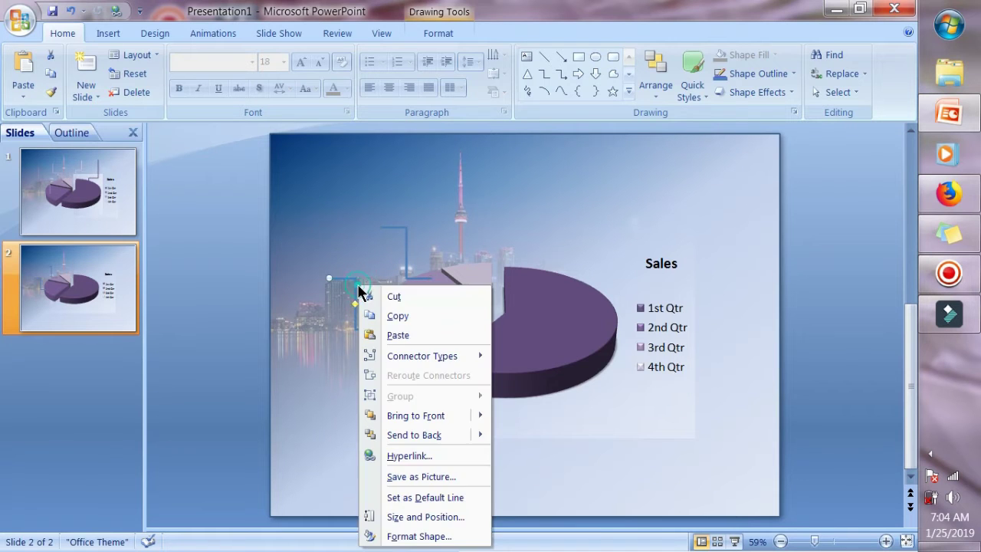
pyautogui.click(386, 310)
pyautogui.rightClick(350, 215)
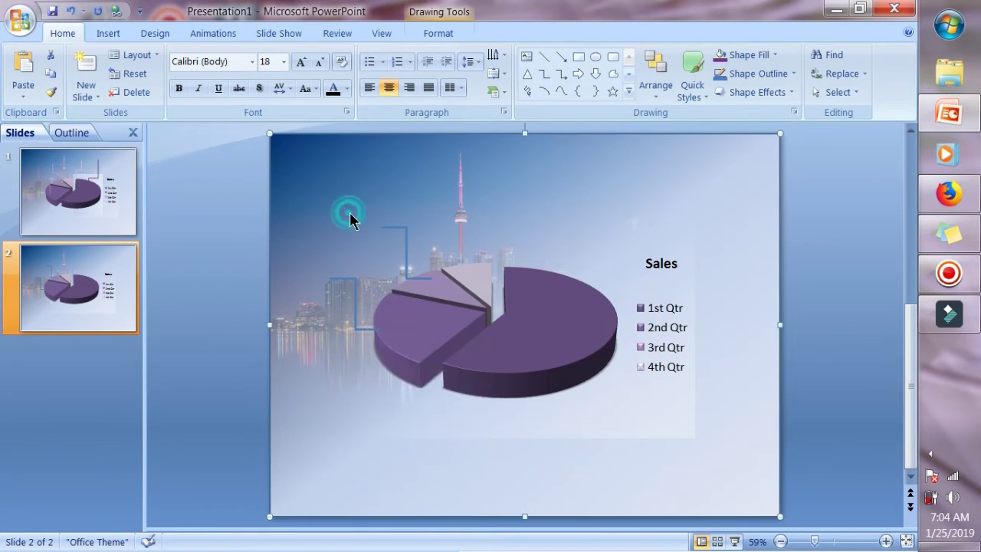
pyautogui.click(386, 261)
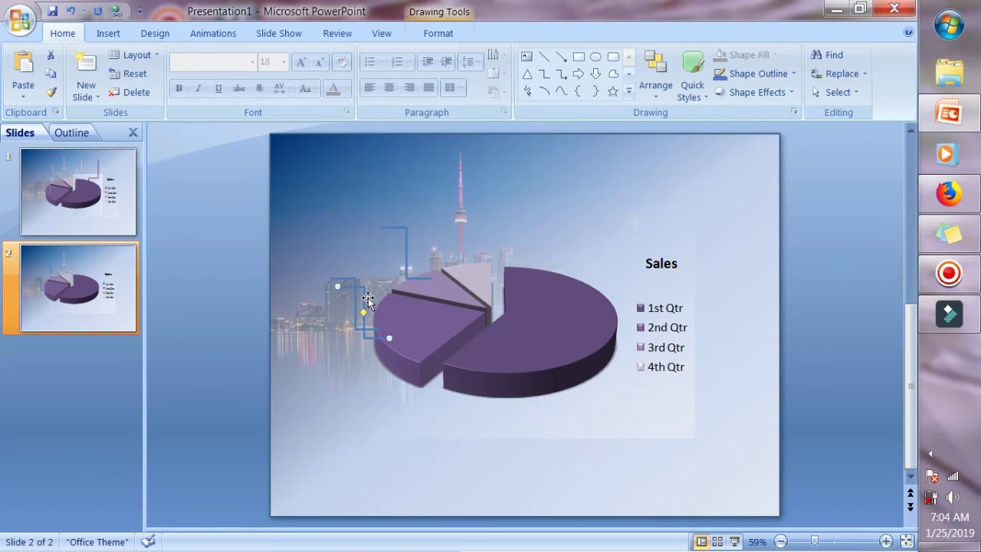
pyautogui.moveTo(418, 280)
pyautogui.mouseDown()
pyautogui.moveTo(452, 225)
pyautogui.moveTo(426, 212)
pyautogui.mouseUp()
pyautogui.moveTo(429, 208)
pyautogui.mouseDown()
pyautogui.moveTo(507, 199)
pyautogui.moveTo(435, 188)
pyautogui.moveTo(461, 184)
pyautogui.mouseUp()
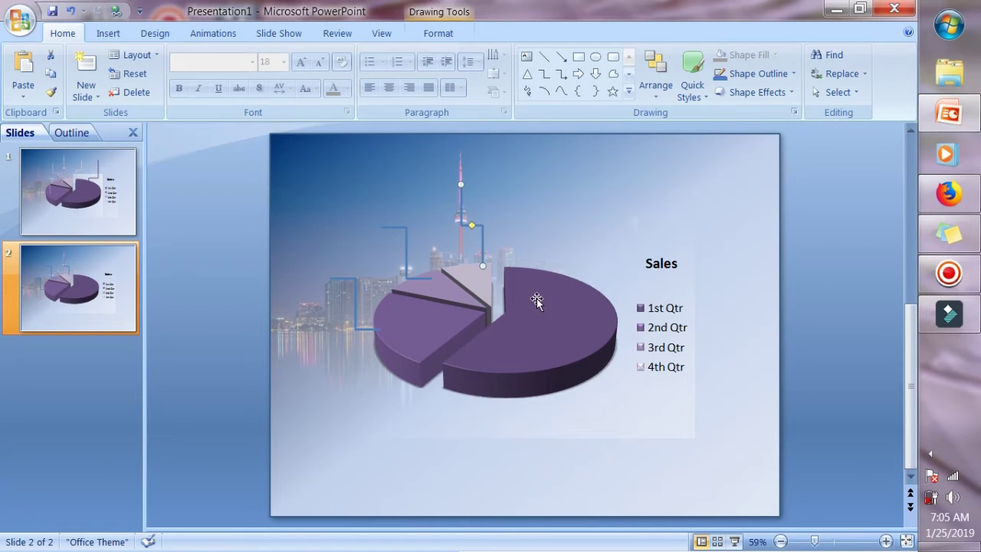
# Check the chart's shortcut menu, then select the background picture.
pyautogui.click(554, 228)
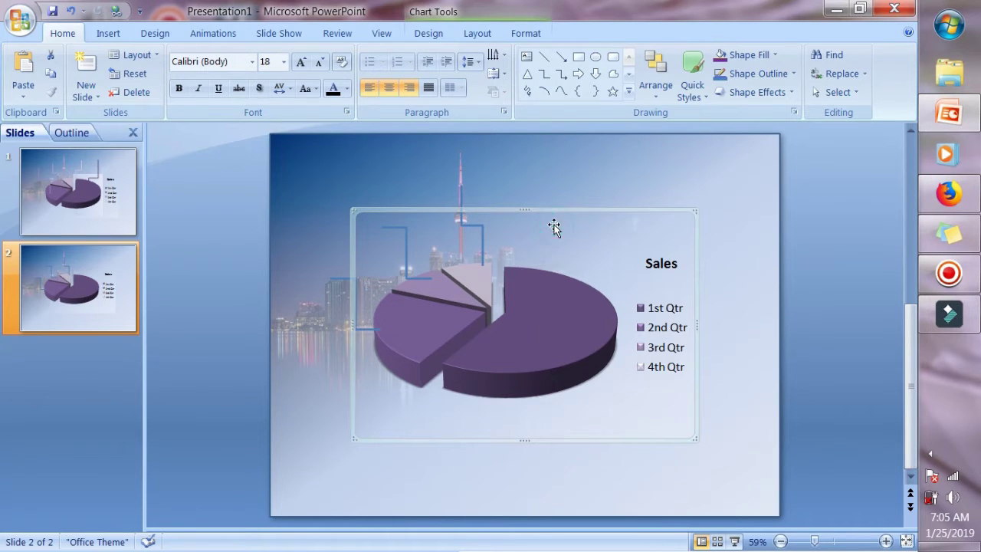
pyautogui.rightClick(580, 233)
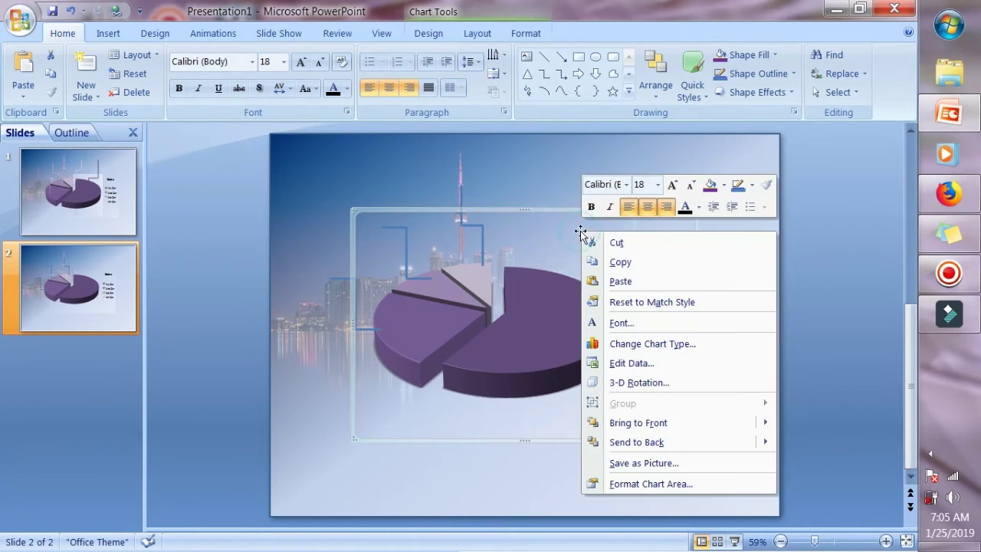
pyautogui.rightClick(328, 202)
pyautogui.click(370, 262)
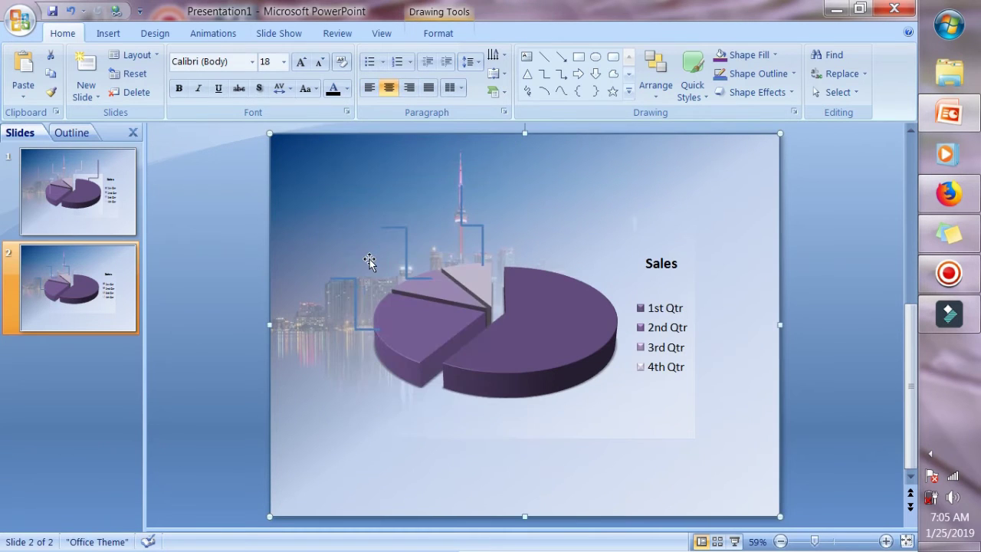
# Move a connector onto the large slice's top edge, ending beside the tower.
pyautogui.click(366, 298)
pyautogui.moveTo(363, 297); pyautogui.dragTo(554, 270)
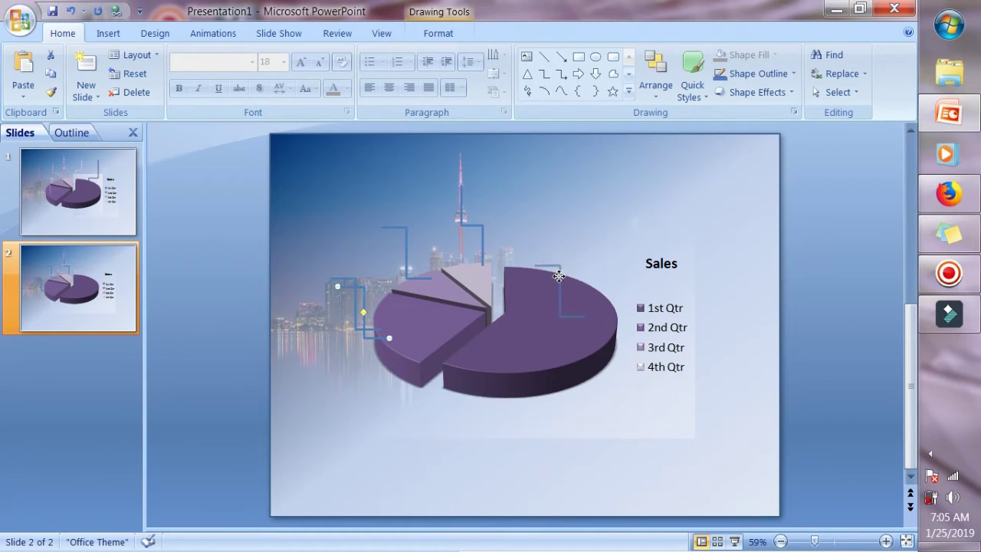
pyautogui.moveTo(534, 266)
pyautogui.mouseDown()
pyautogui.moveTo(607, 244)
pyautogui.moveTo(621, 191)
pyautogui.moveTo(632, 197)
pyautogui.mouseUp()
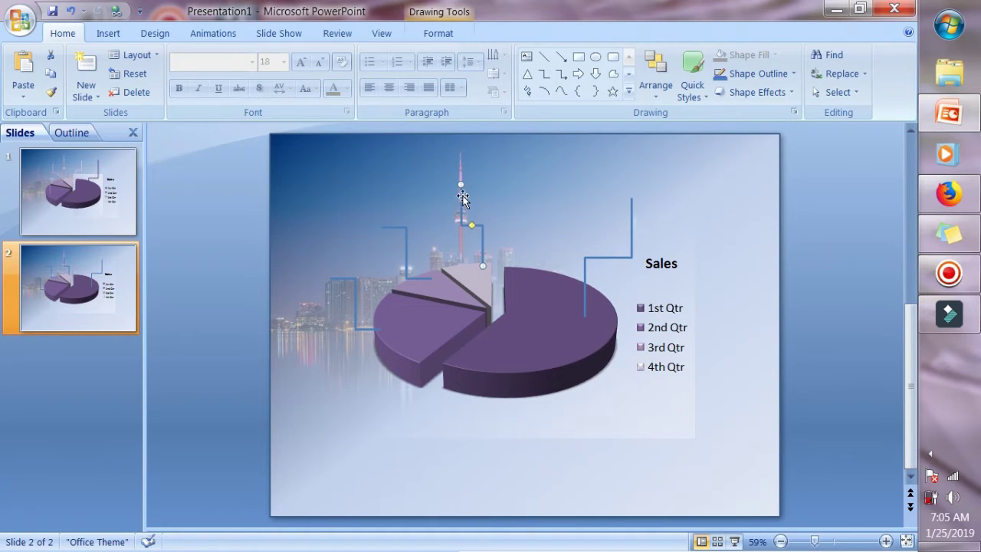
pyautogui.moveTo(465, 183)
pyautogui.mouseDown()
pyautogui.moveTo(500, 182)
pyautogui.moveTo(506, 169)
pyautogui.moveTo(443, 185)
pyautogui.mouseUp()
pyautogui.moveTo(442, 185); pyautogui.dragTo(427, 184)
# Reattach another connector's end lower on the left slice.
pyautogui.click(385, 227)
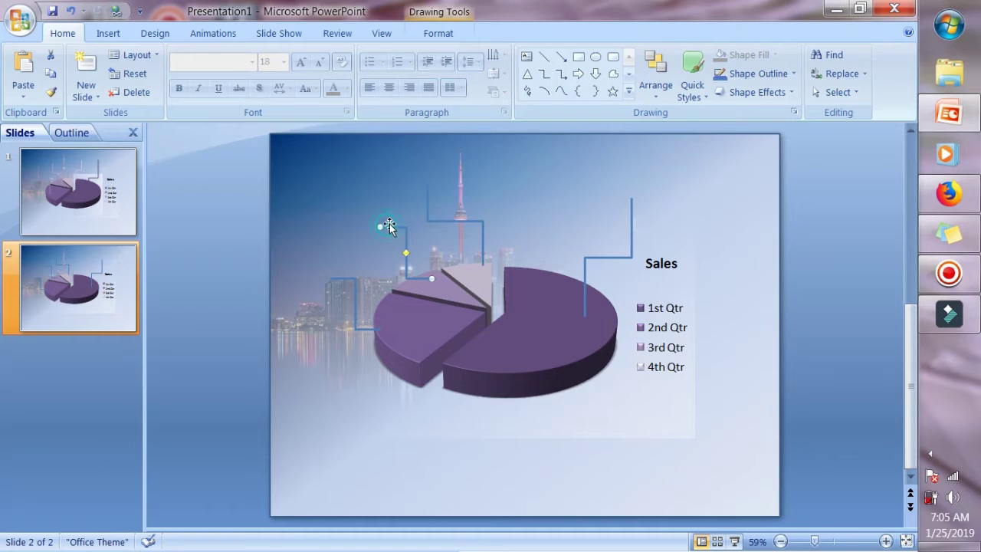
pyautogui.moveTo(378, 226); pyautogui.dragTo(342, 189)
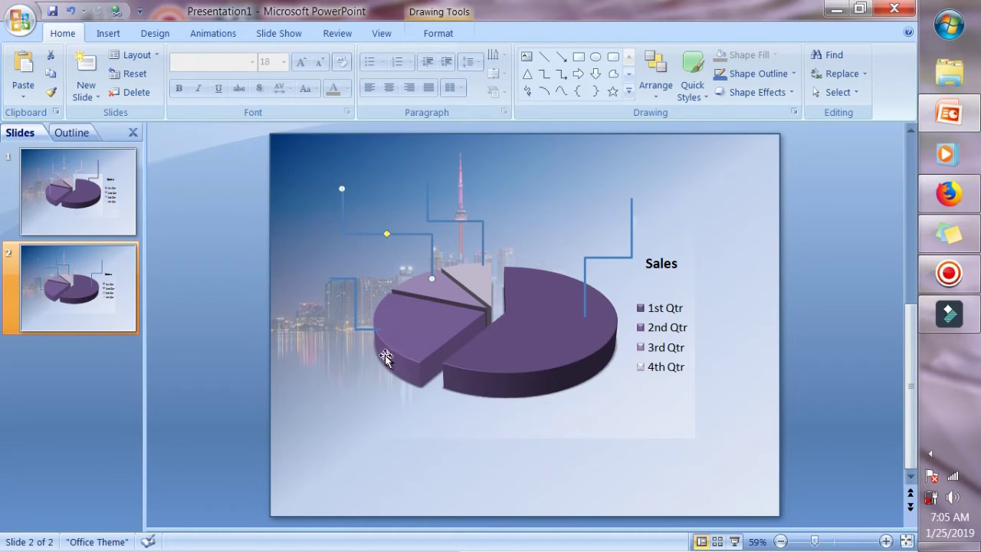
pyautogui.moveTo(343, 192); pyautogui.dragTo(345, 201)
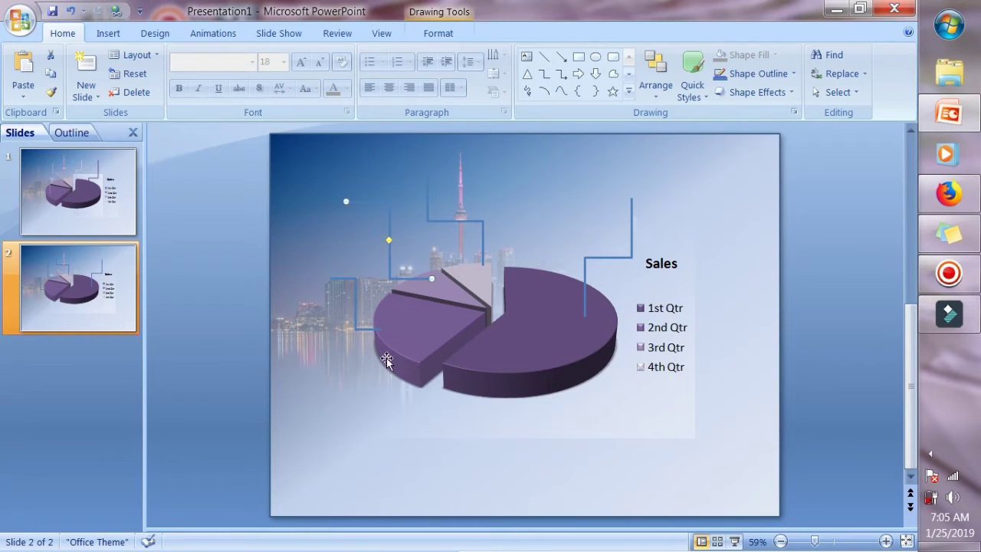
# Reroute the tower connector so its vertical bend sits right beside the tower.
pyautogui.click(427, 197)
pyautogui.moveTo(428, 176)
pyautogui.mouseDown()
pyautogui.moveTo(406, 143)
pyautogui.moveTo(323, 158)
pyautogui.mouseUp()
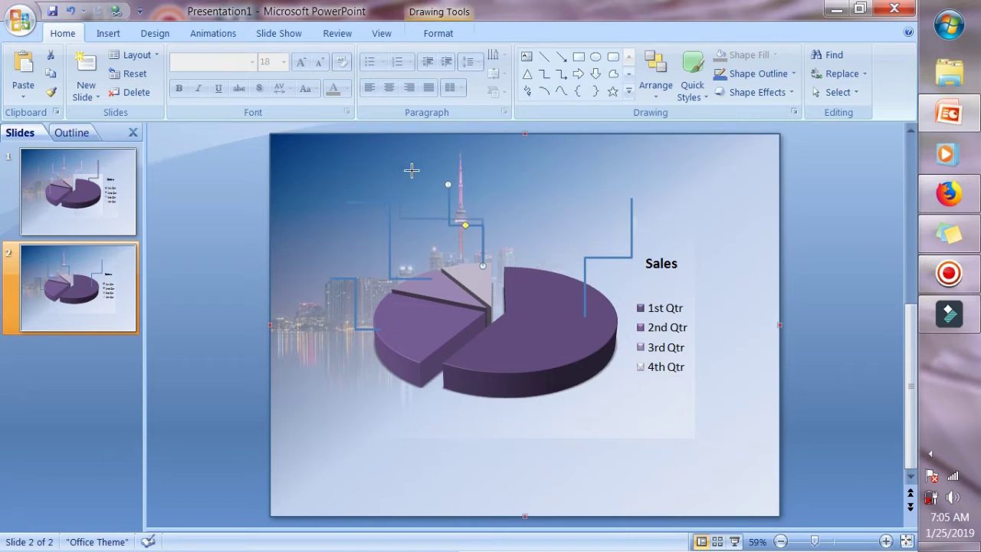
pyautogui.moveTo(324, 157); pyautogui.dragTo(329, 176)
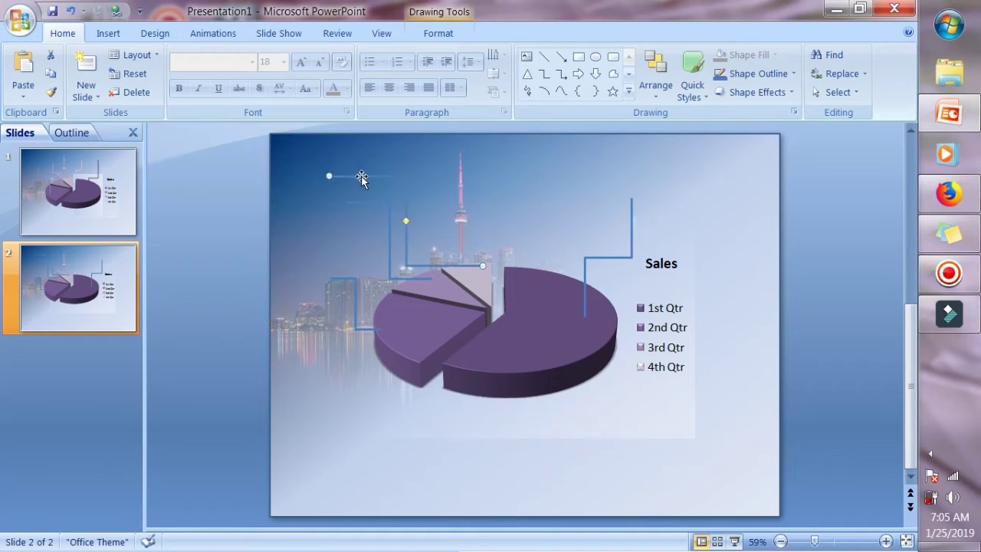
pyautogui.moveTo(405, 221); pyautogui.dragTo(462, 220)
pyautogui.moveTo(329, 175)
pyautogui.mouseDown()
pyautogui.moveTo(432, 206)
pyautogui.moveTo(430, 222)
pyautogui.mouseUp()
# Pull the left connector's start up and left, then bring up its line options.
pyautogui.click(341, 279)
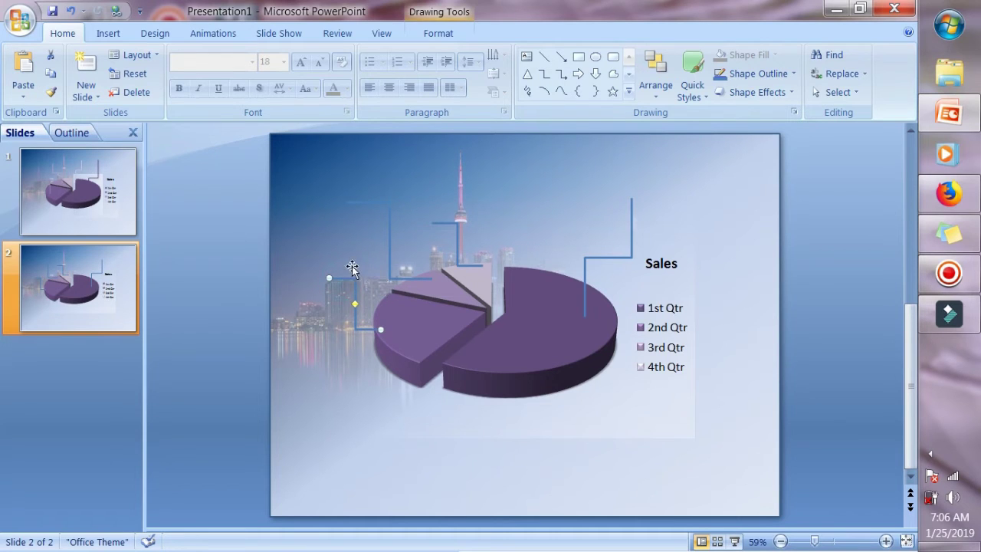
pyautogui.moveTo(326, 276); pyautogui.dragTo(291, 248)
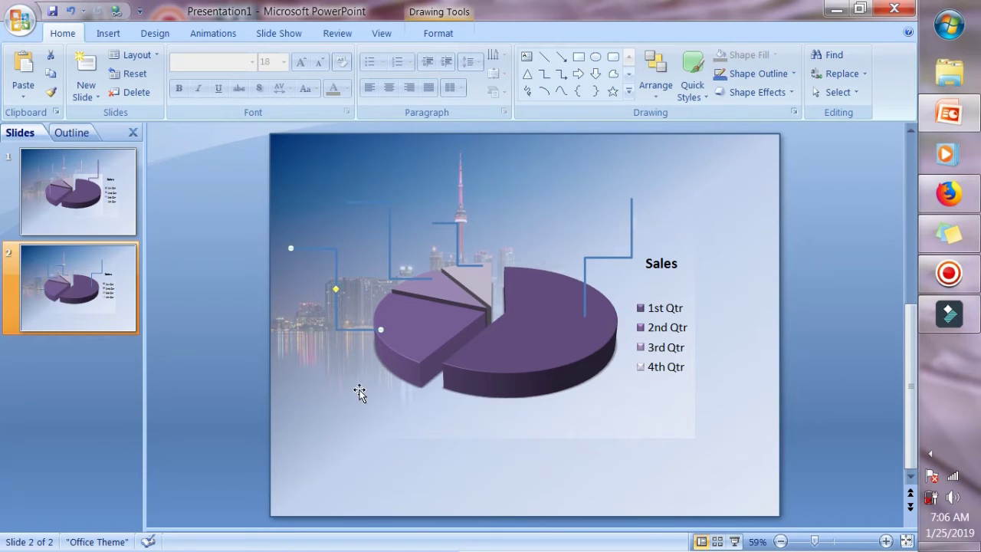
pyautogui.click(358, 385)
pyautogui.click(336, 385)
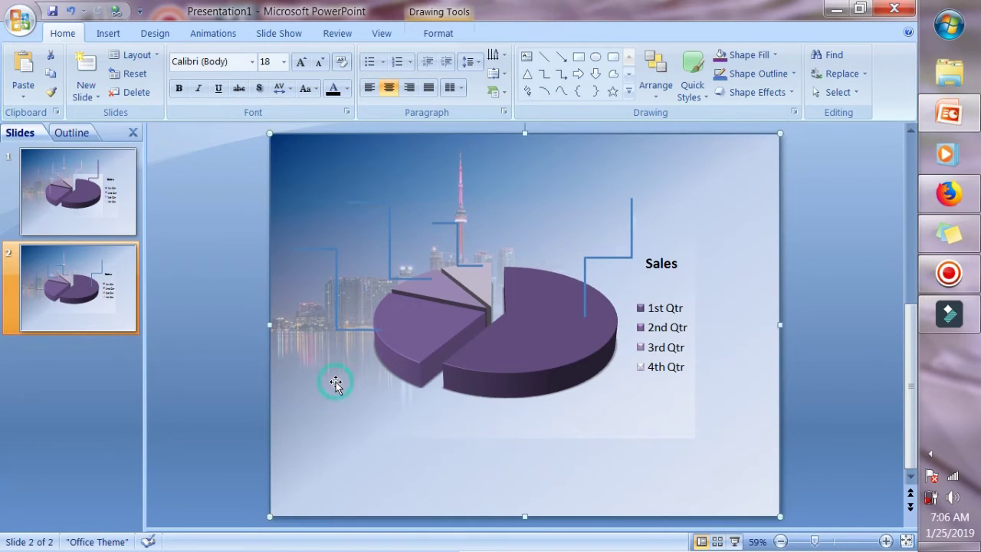
pyautogui.rightClick(336, 292)
# Set the left elbow connector's line colour to dark purple in Format Shape.
pyautogui.click(379, 279)
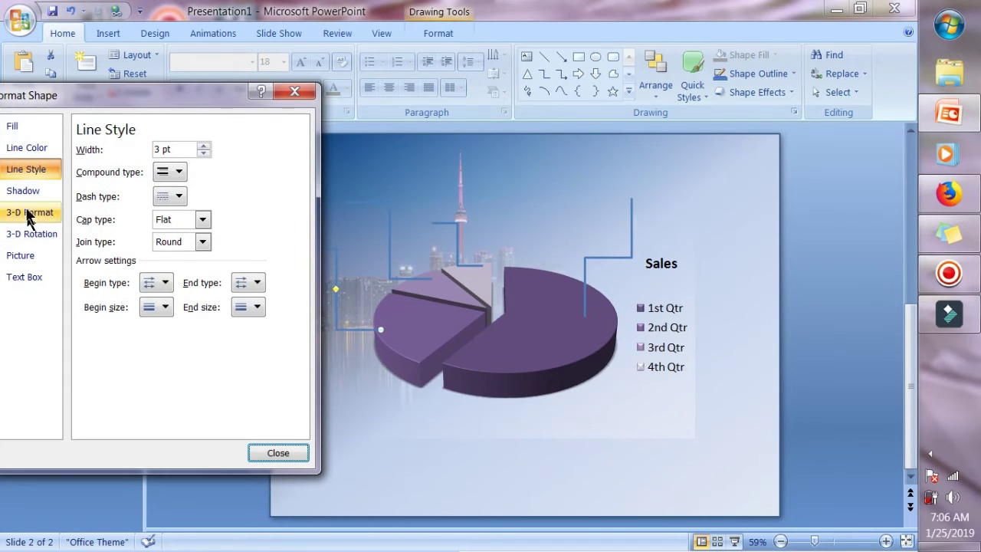
pyautogui.click(24, 153)
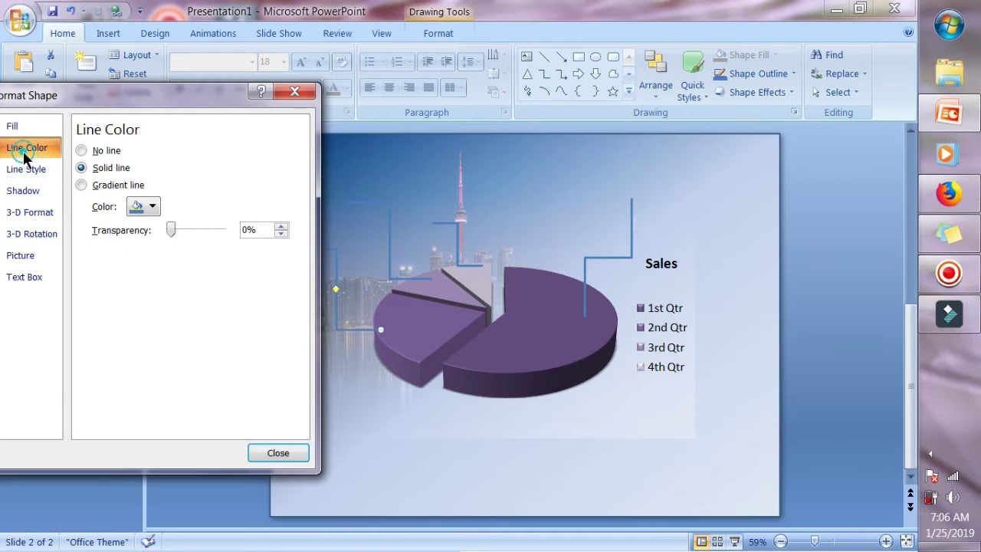
pyautogui.click(152, 208)
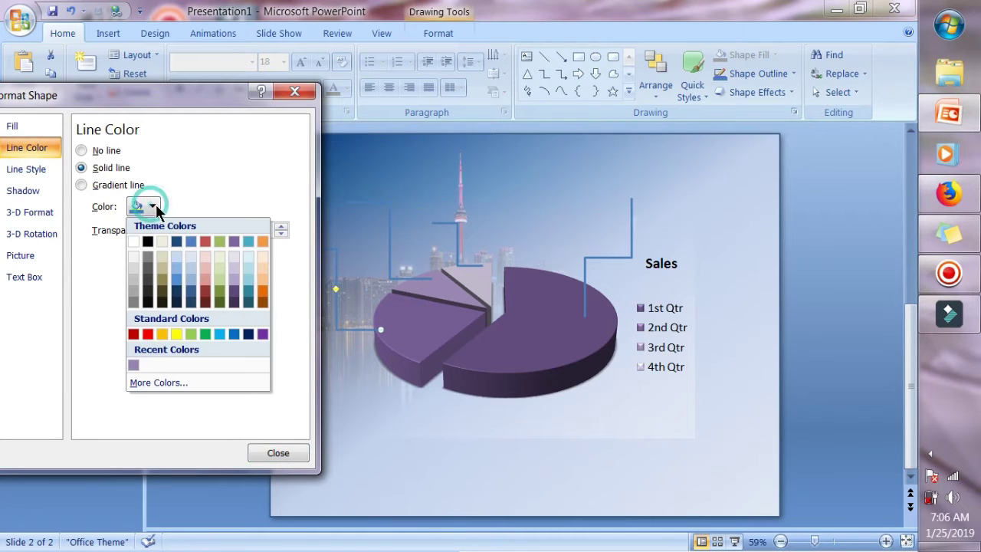
pyautogui.click(234, 294)
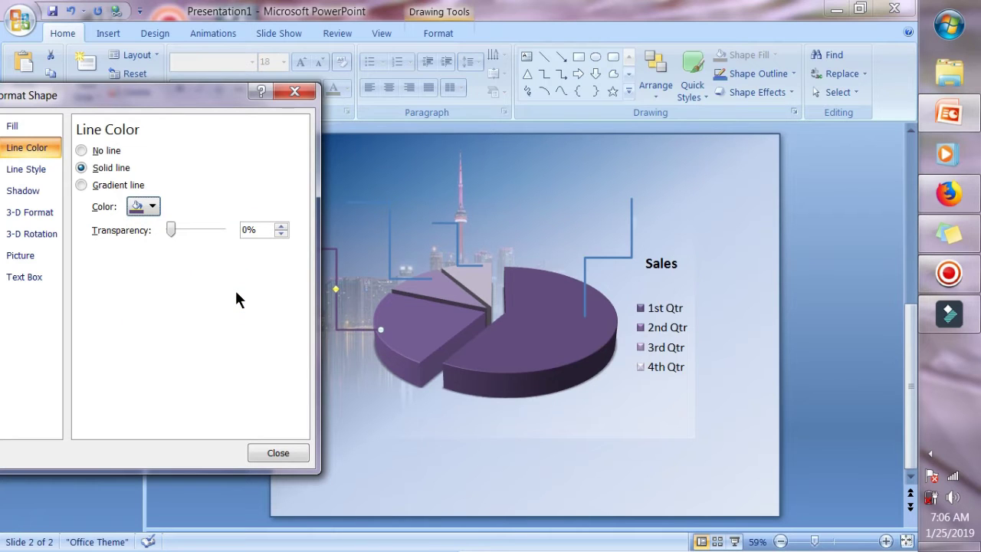
# Lighten that purple to custom RGB 125, 97, 159 and close the dialog.
pyautogui.click(152, 207)
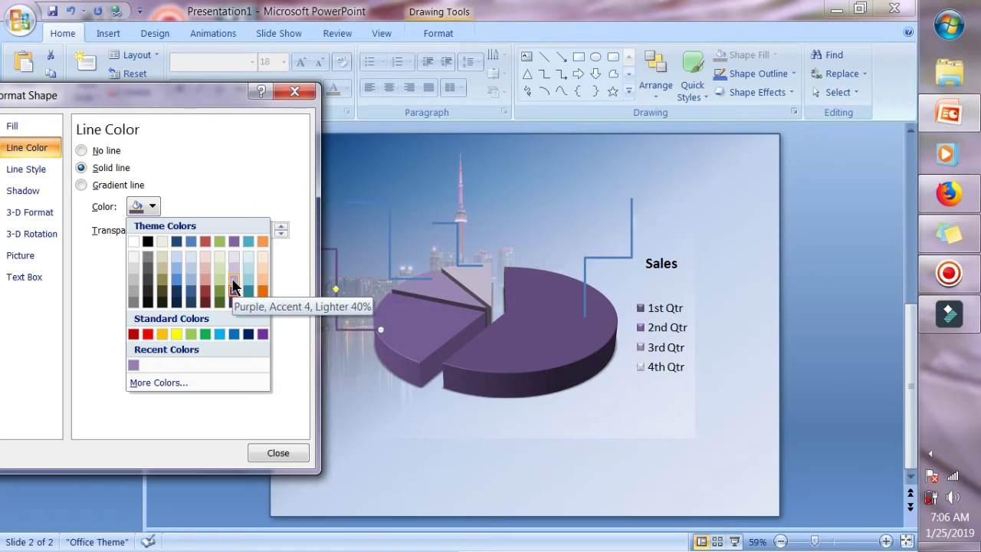
pyautogui.click(190, 385)
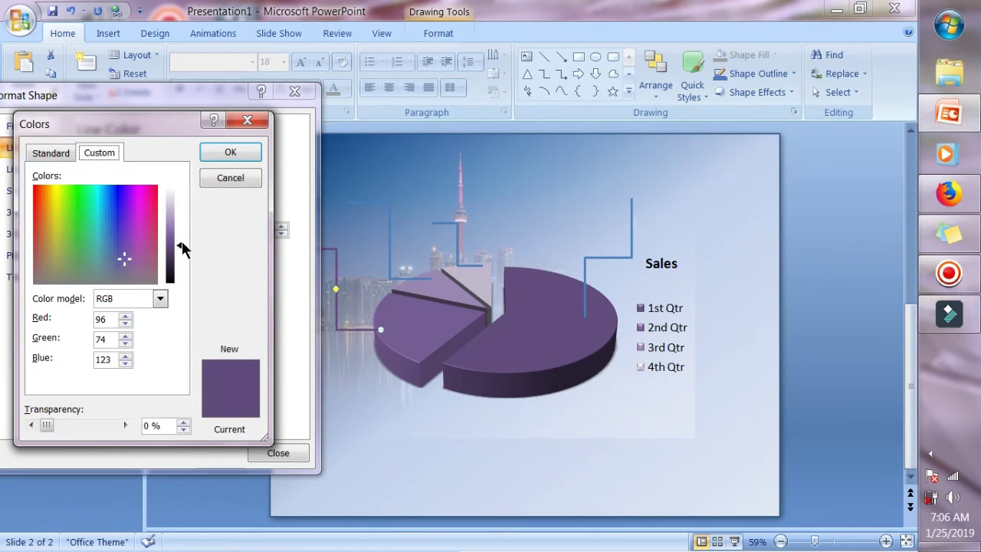
pyautogui.click(178, 239)
pyautogui.press('Return')
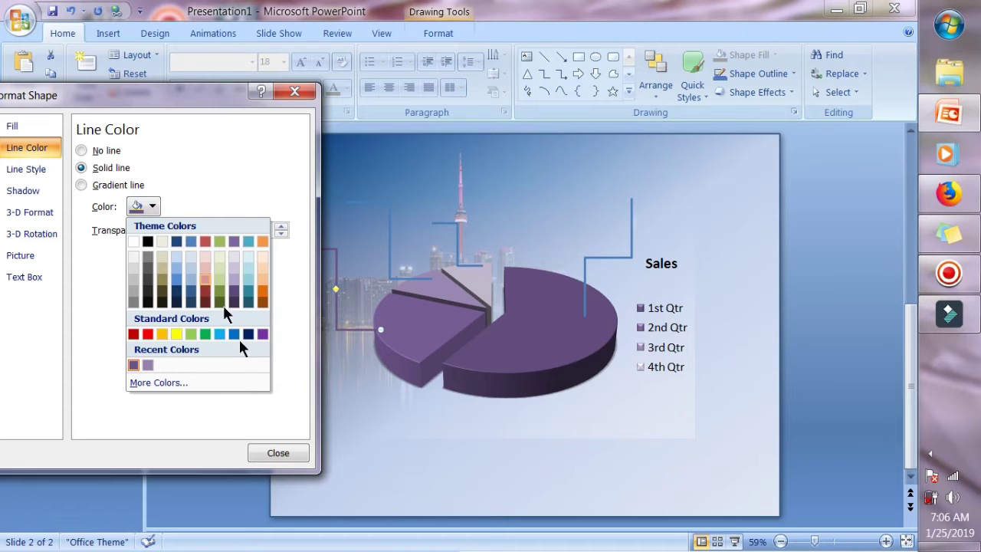
pyautogui.click(229, 383)
pyautogui.moveTo(183, 241); pyautogui.dragTo(179, 234)
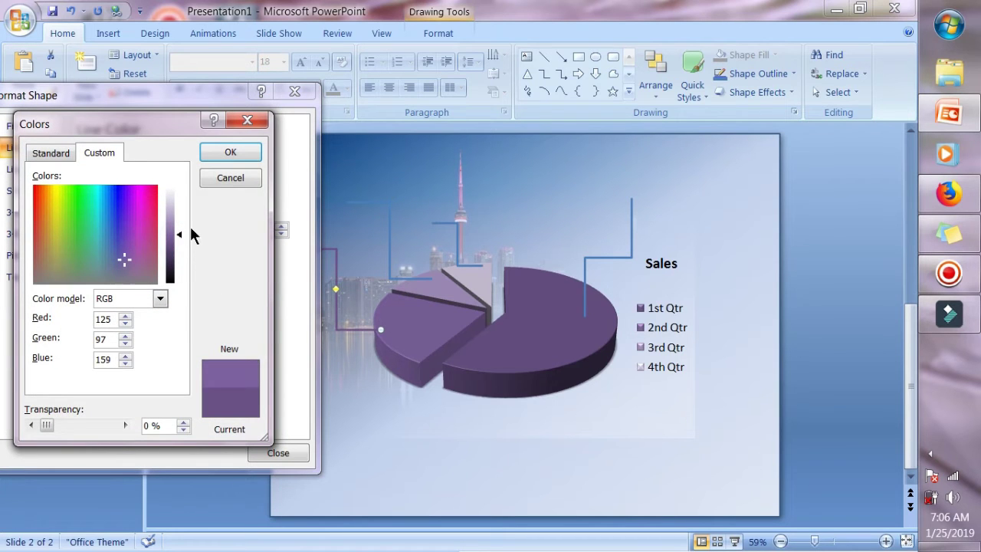
pyautogui.click(231, 152)
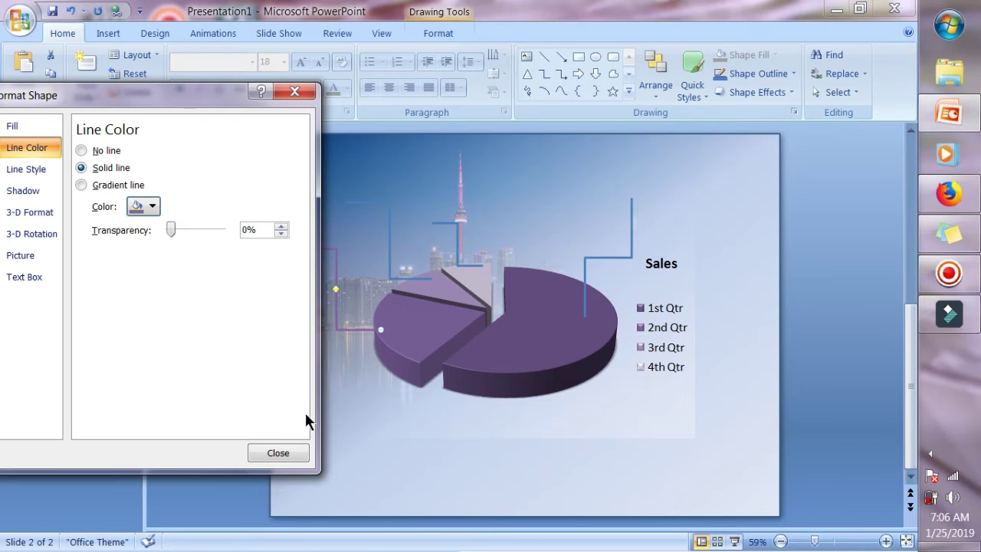
pyautogui.click(288, 452)
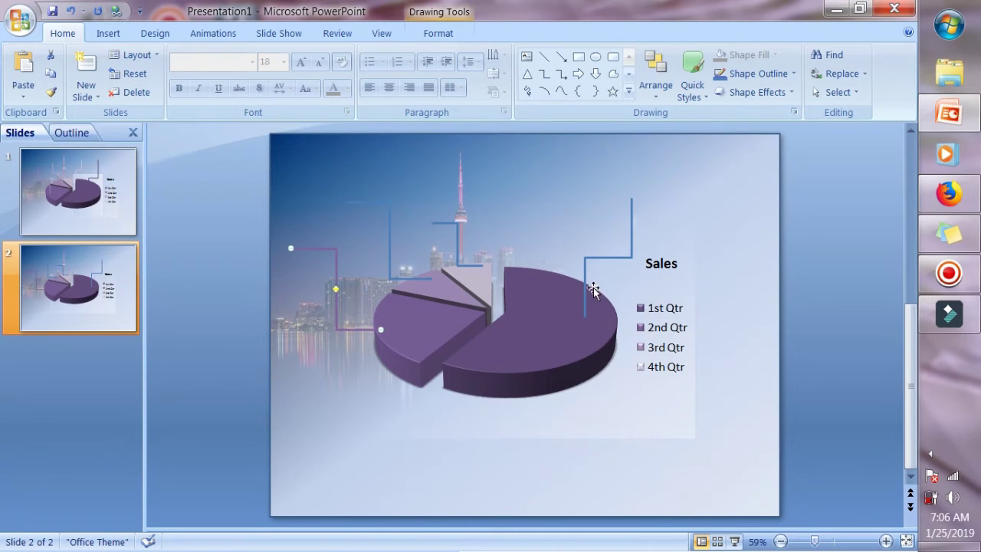
pyautogui.rightClick(585, 282)
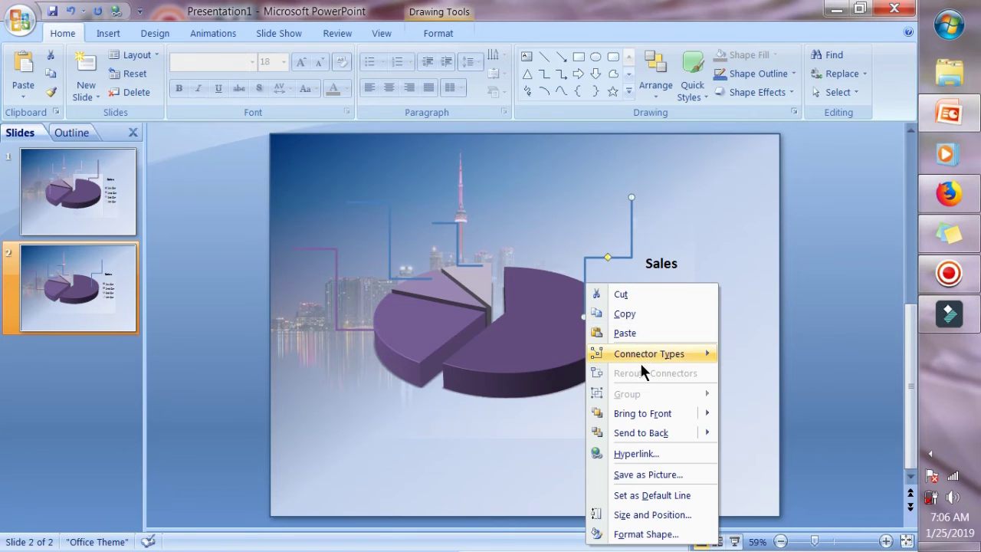
# Make the right connector dark purple, then lighten it to RGB 88, 67, 113.
pyautogui.click(640, 534)
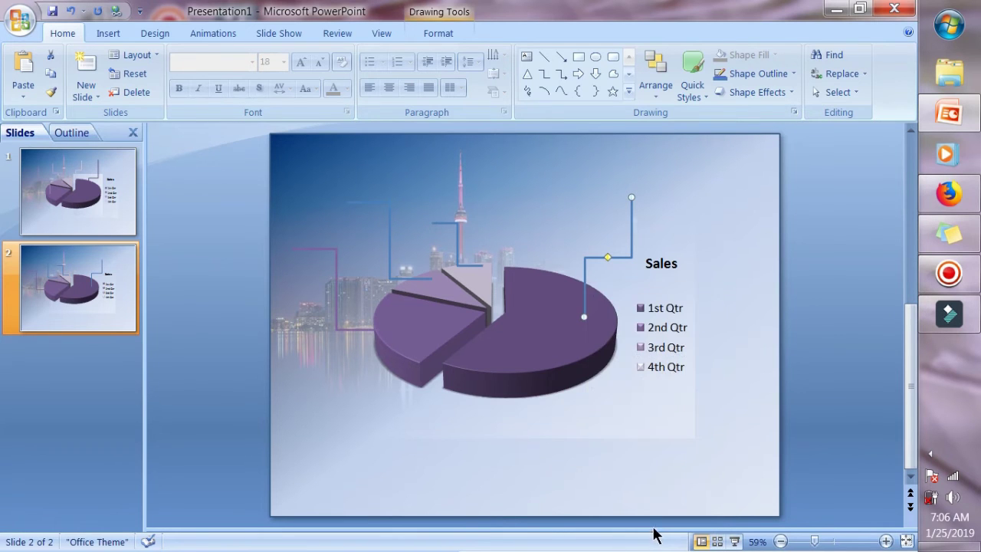
pyautogui.click(27, 147)
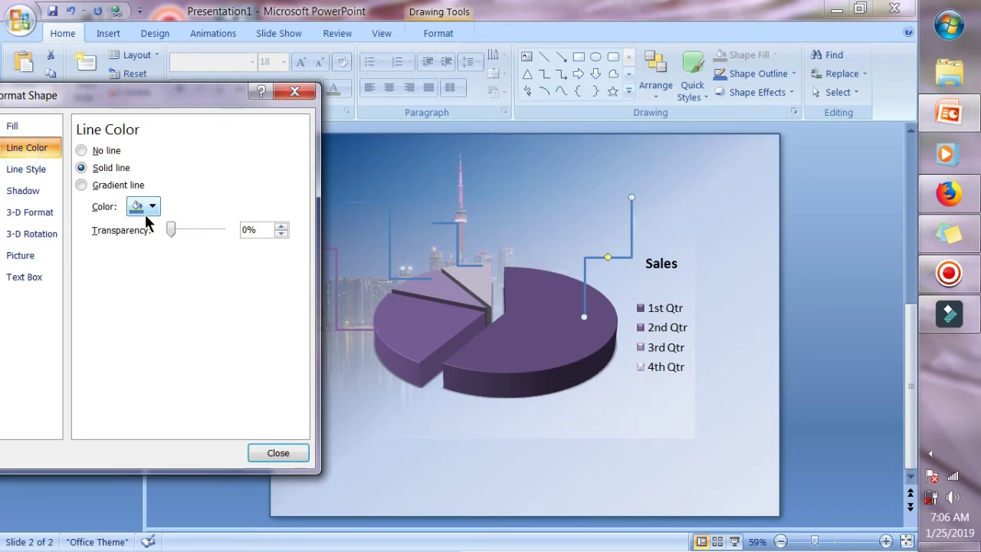
pyautogui.click(148, 211)
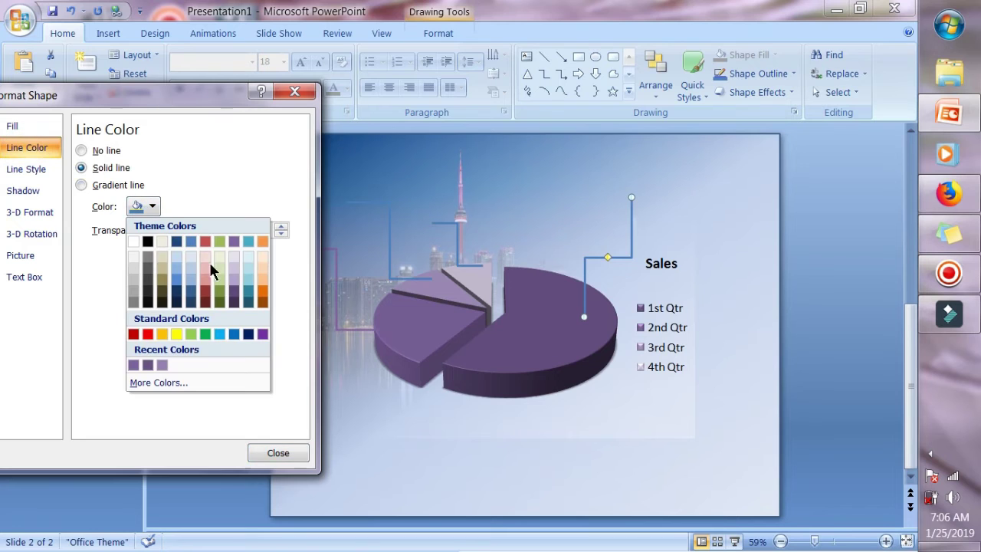
pyautogui.click(234, 302)
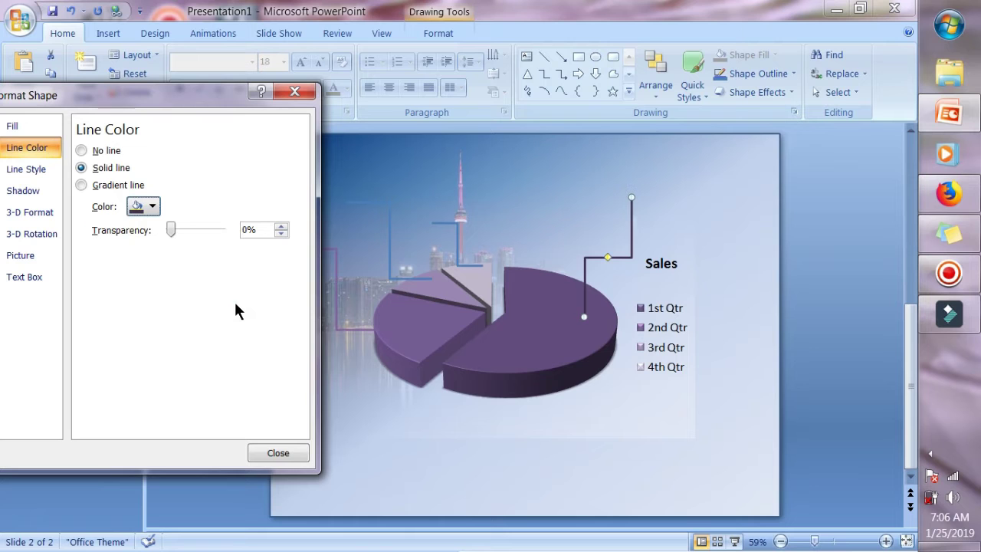
pyautogui.click(146, 207)
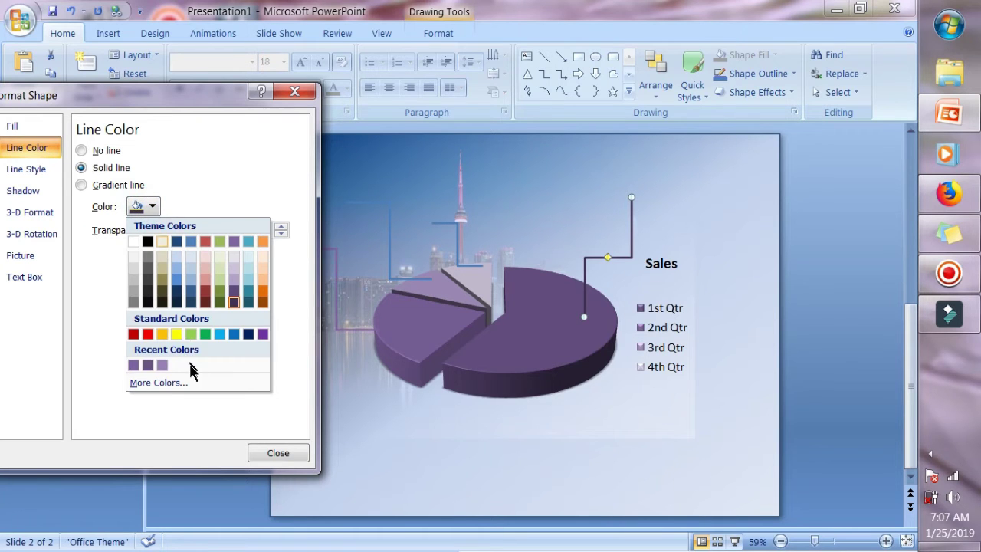
pyautogui.click(191, 380)
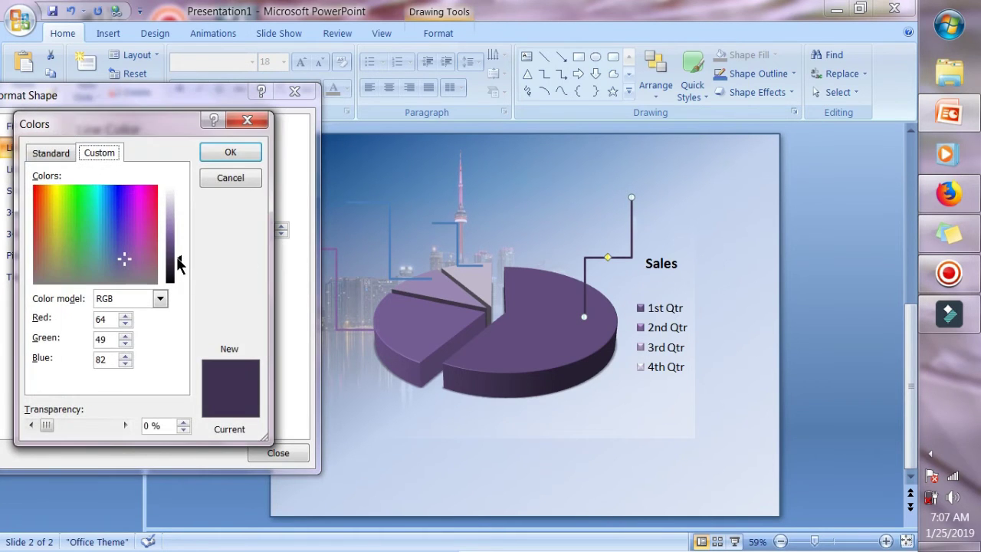
pyautogui.moveTo(179, 258); pyautogui.dragTo(179, 248)
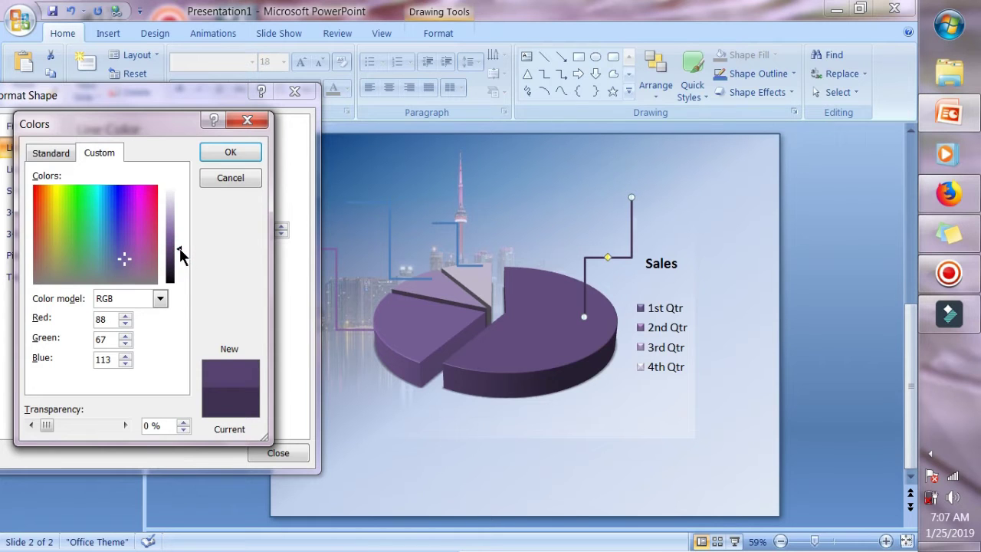
pyautogui.click(233, 151)
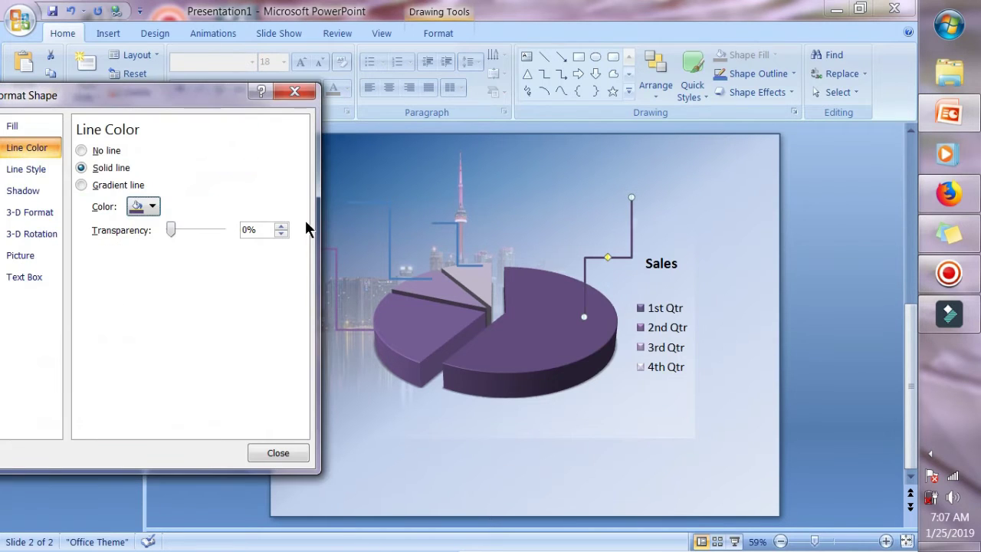
pyautogui.click(389, 251)
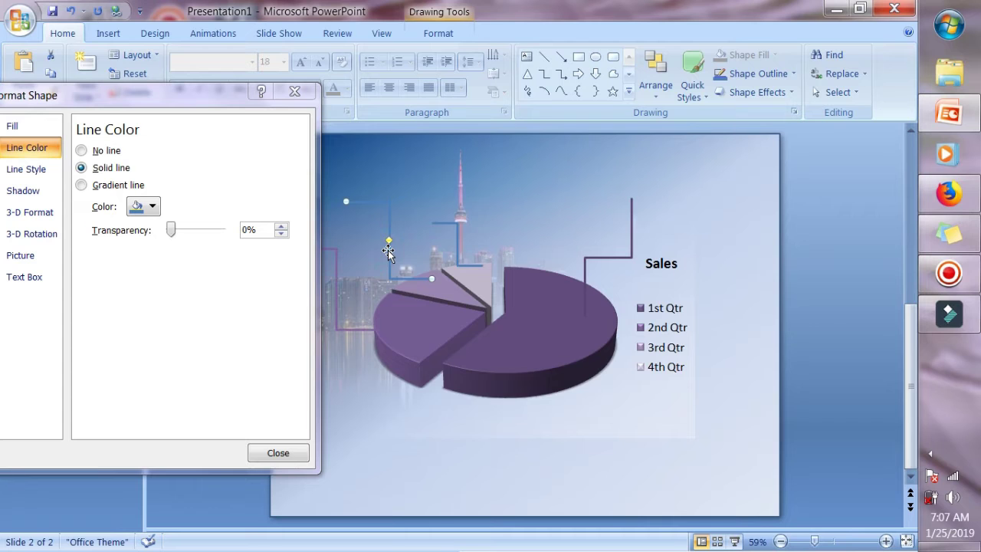
# Colour both upper connectors Purple, Accent 4, Lighter 40%.
pyautogui.rightClick(389, 253)
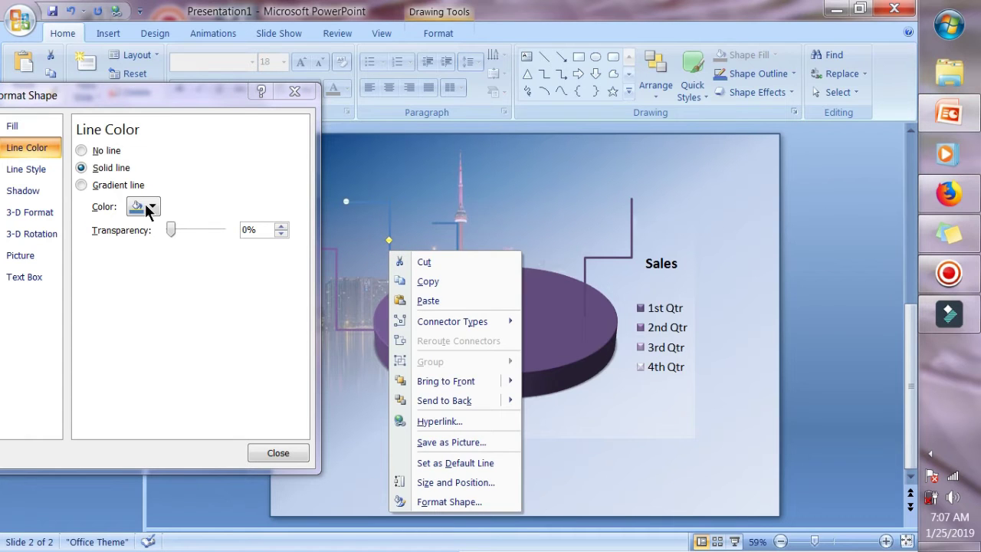
pyautogui.click(149, 207)
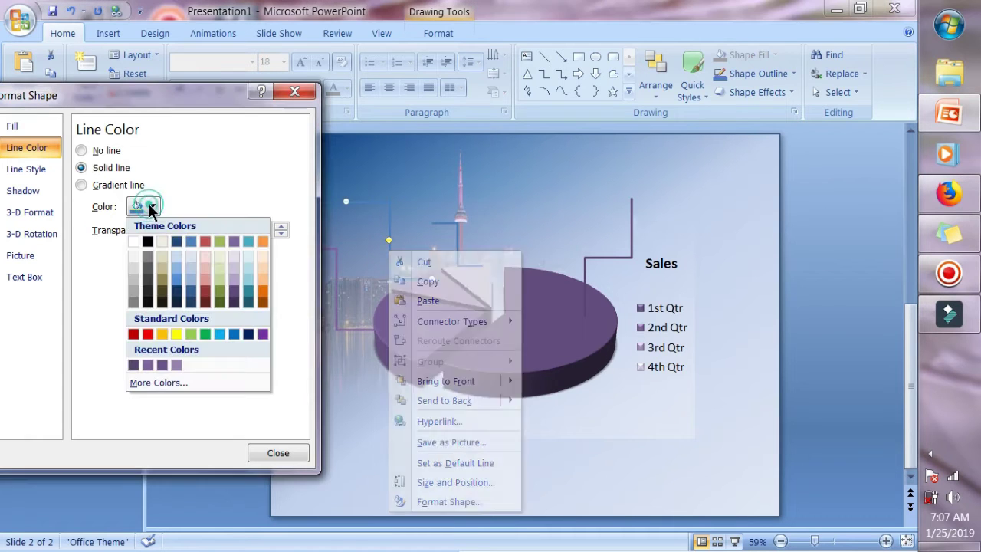
pyautogui.click(234, 285)
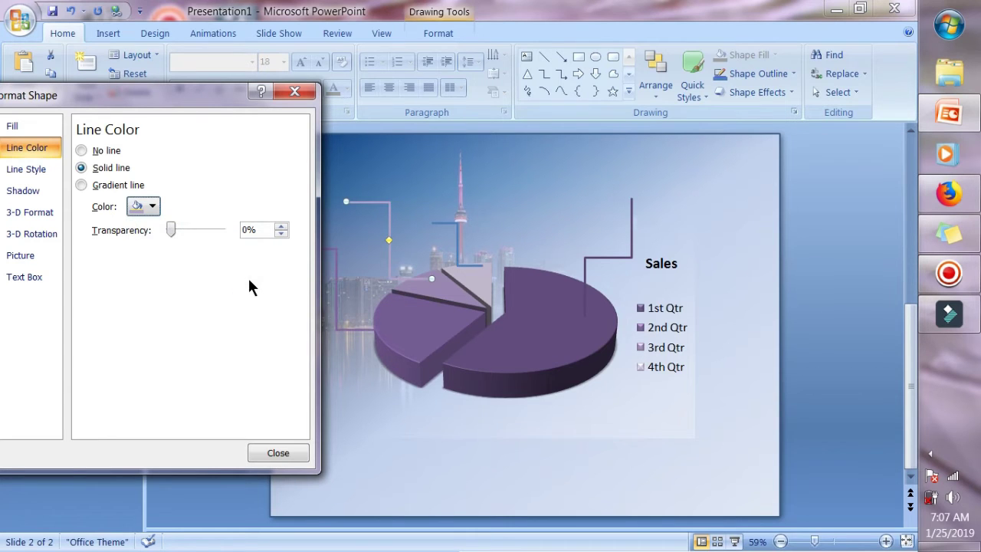
pyautogui.click(458, 249)
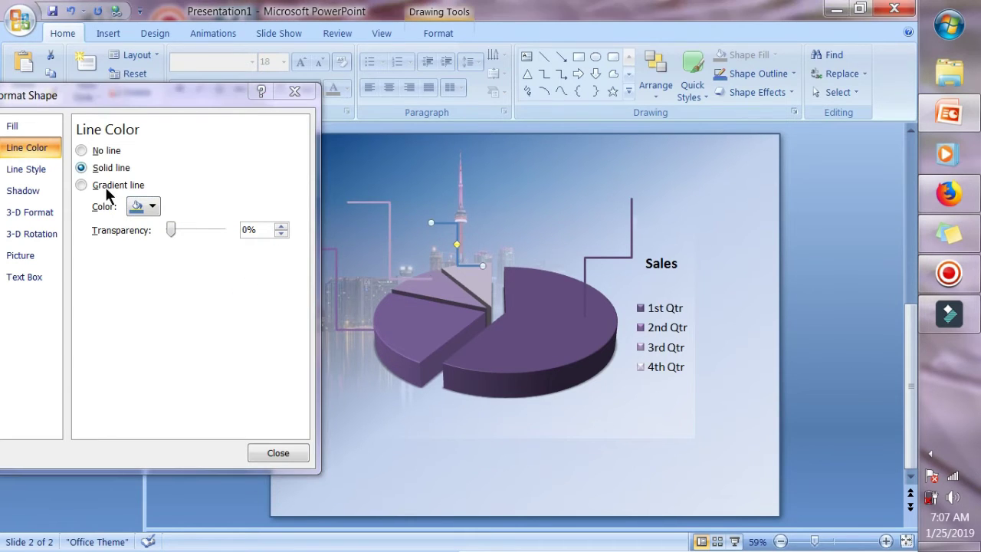
pyautogui.click(151, 208)
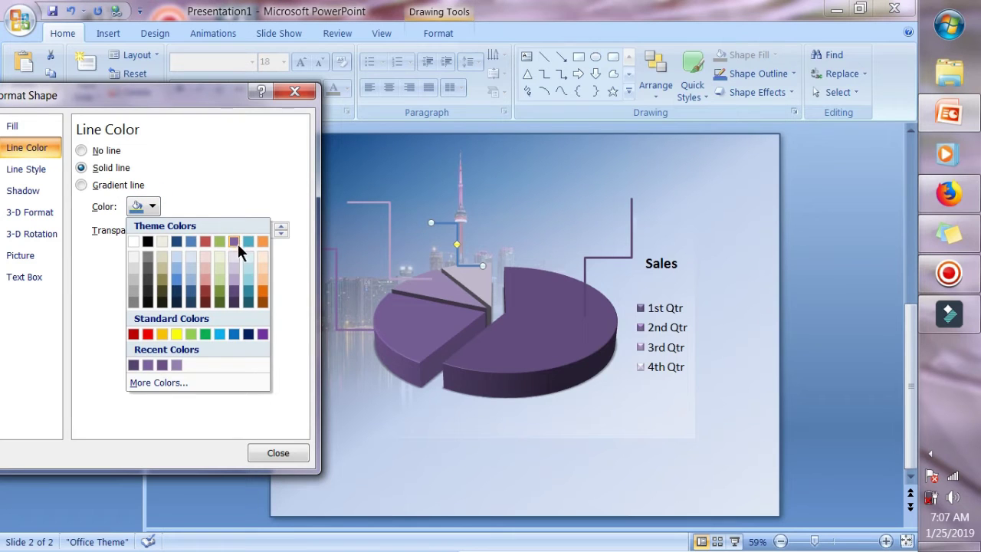
pyautogui.click(231, 268)
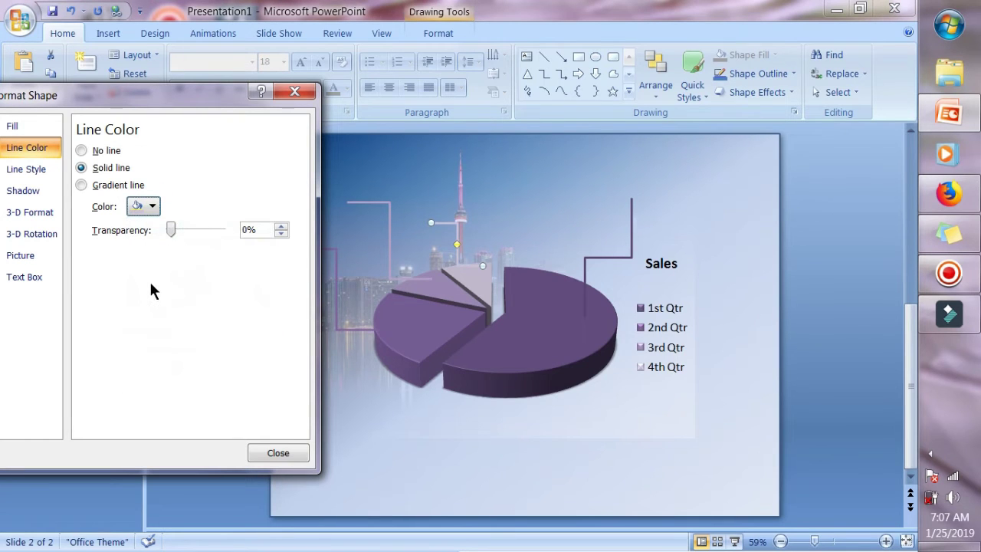
# Darken the upper-left connector slightly to RGB 171, 153, 193 and close Format Shape.
pyautogui.click(390, 246)
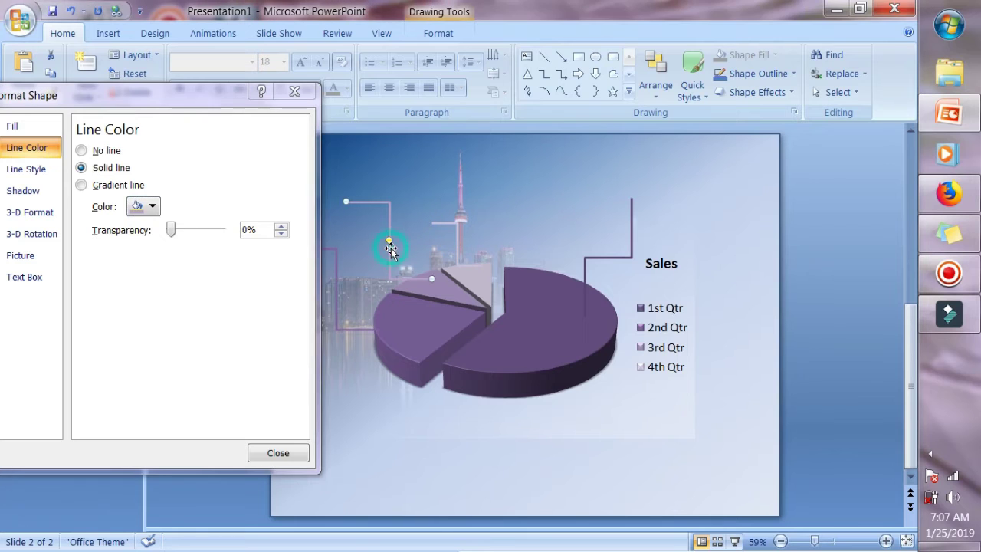
pyautogui.click(136, 208)
pyautogui.click(186, 380)
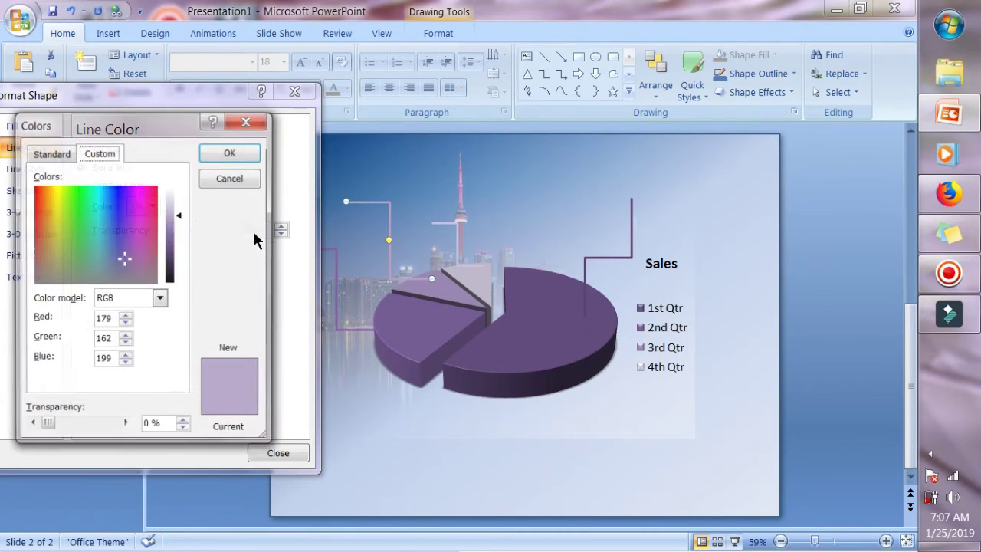
pyautogui.moveTo(179, 213); pyautogui.dragTo(181, 219)
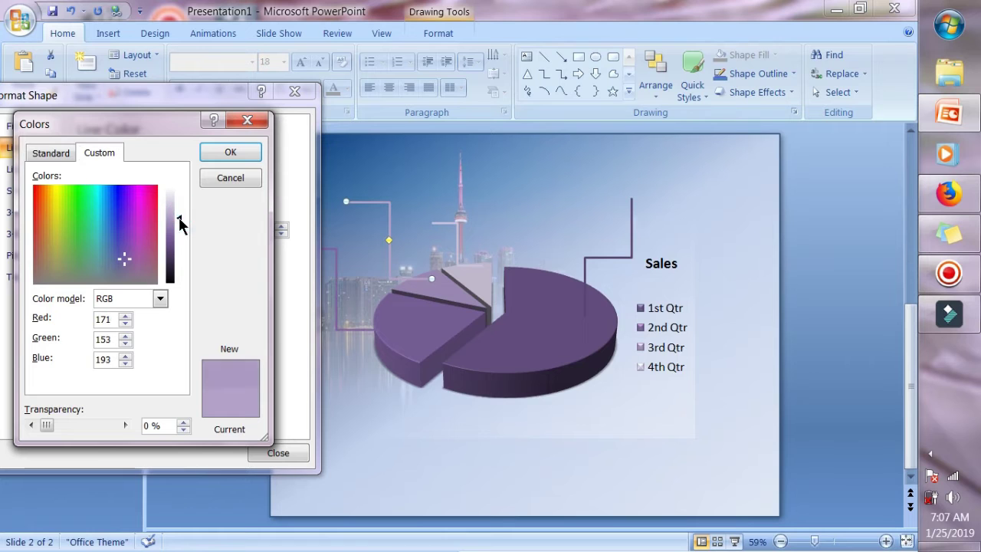
pyautogui.click(225, 154)
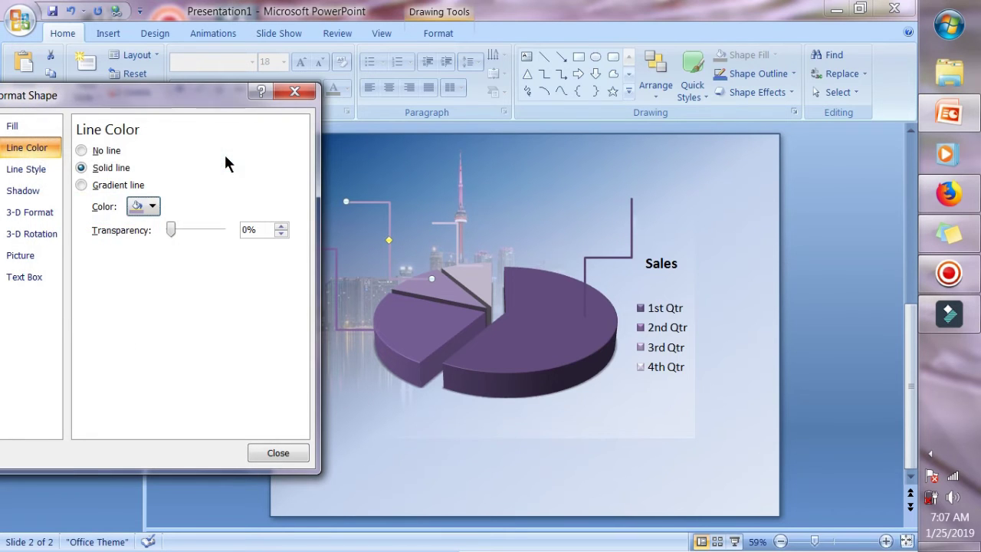
pyautogui.click(293, 91)
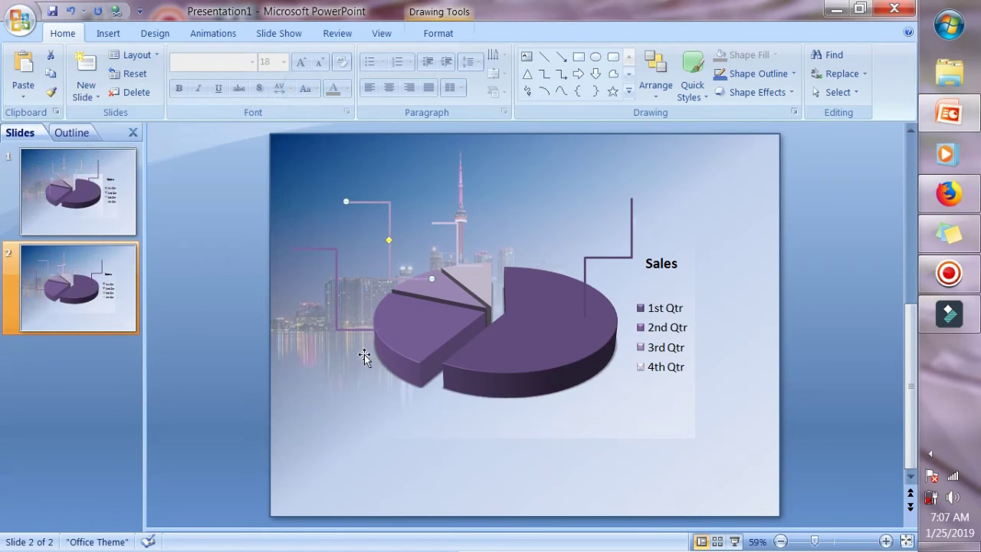
pyautogui.click(225, 389)
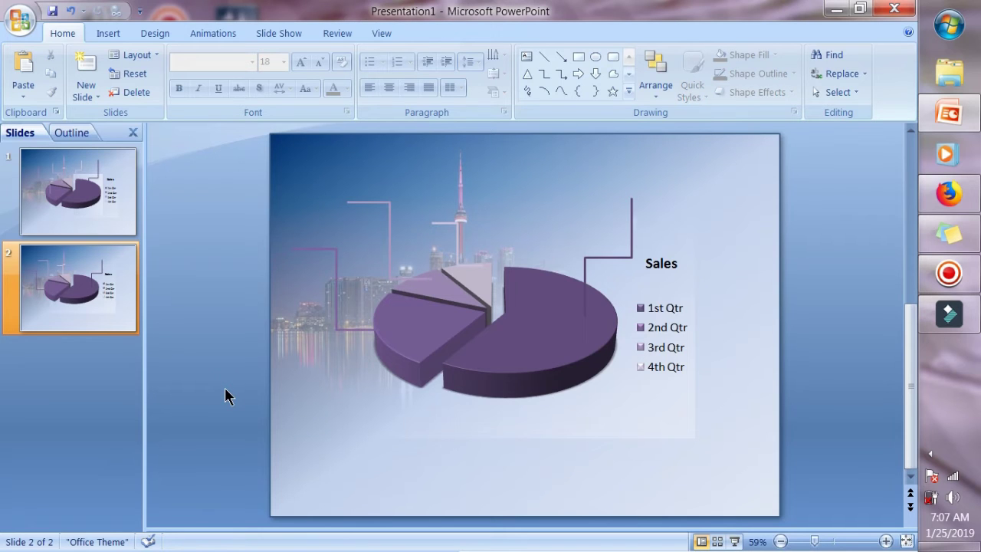
# Drag the end handles of the left and middle connectors to new positions.
pyautogui.click(334, 287)
pyautogui.moveTo(290, 249); pyautogui.dragTo(312, 246)
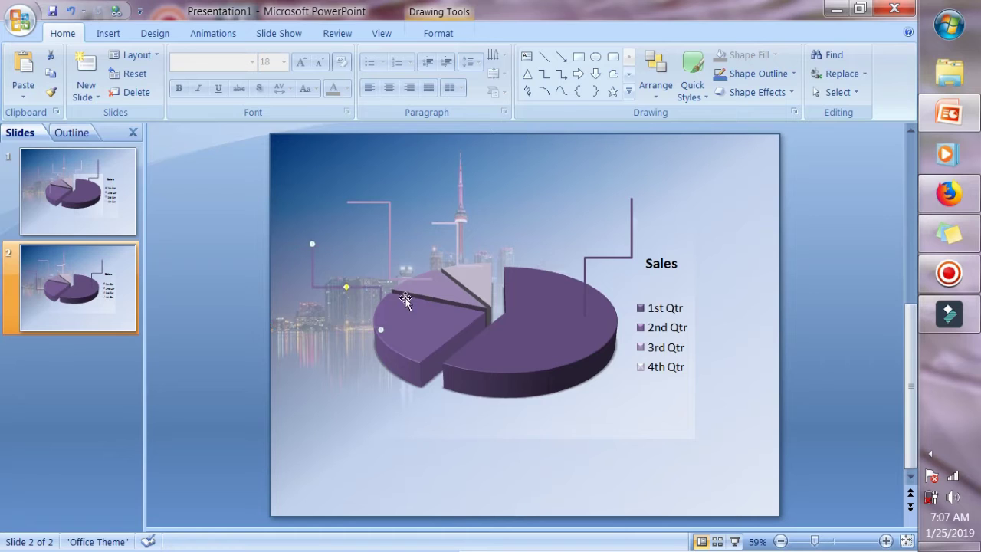
pyautogui.click(334, 414)
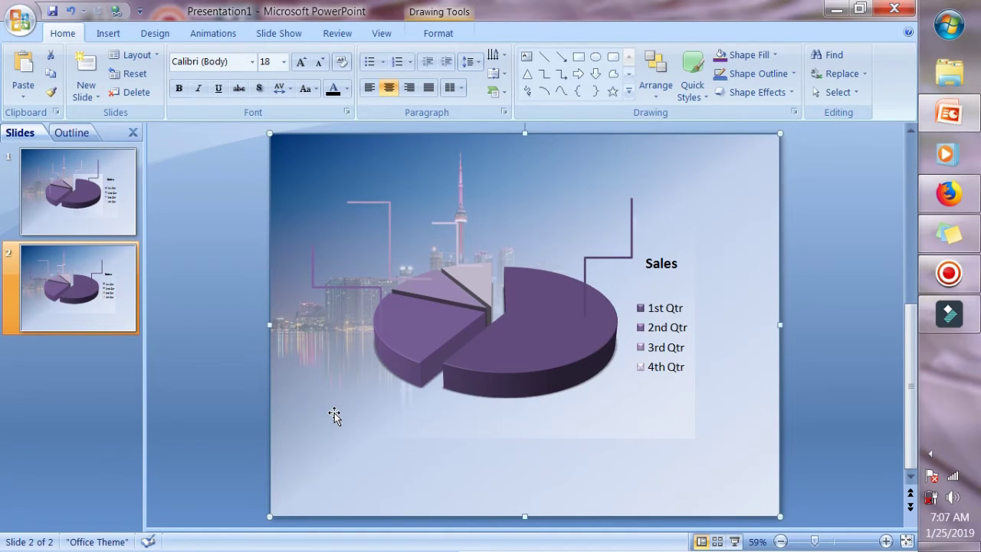
pyautogui.click(367, 200)
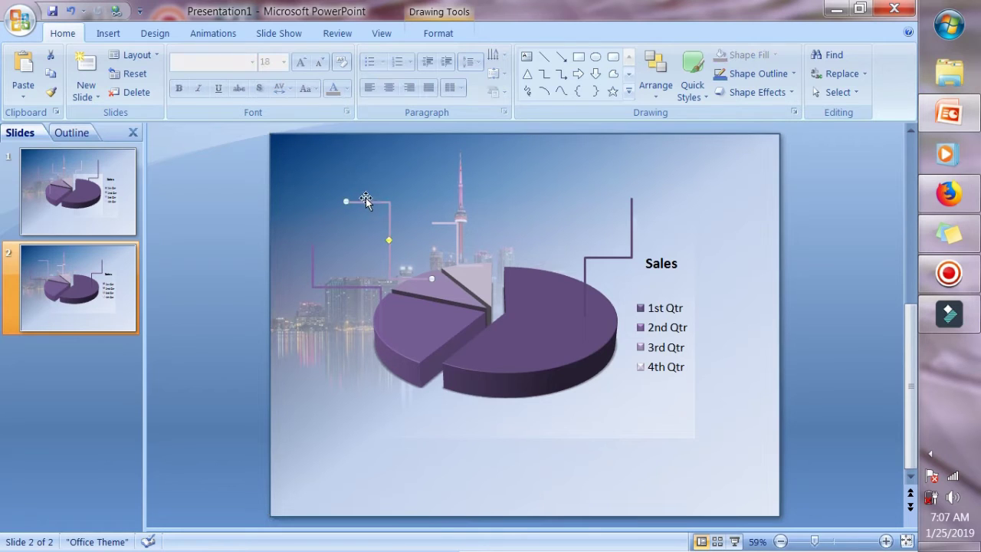
pyautogui.moveTo(345, 202); pyautogui.dragTo(367, 192)
# Reshape the tower connector, undoing an accidental background picture move.
pyautogui.click(458, 230)
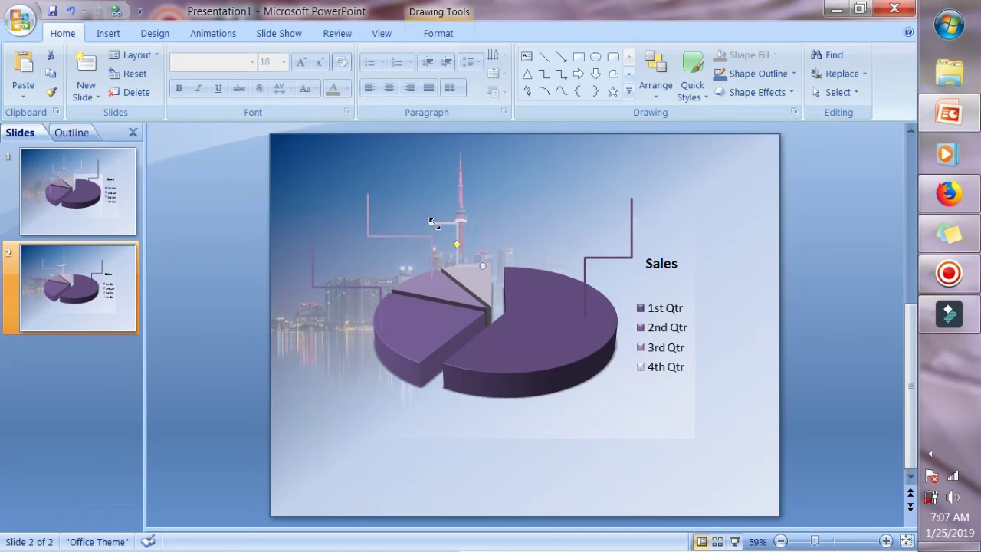
pyautogui.moveTo(433, 223); pyautogui.dragTo(452, 209)
pyautogui.click(453, 207)
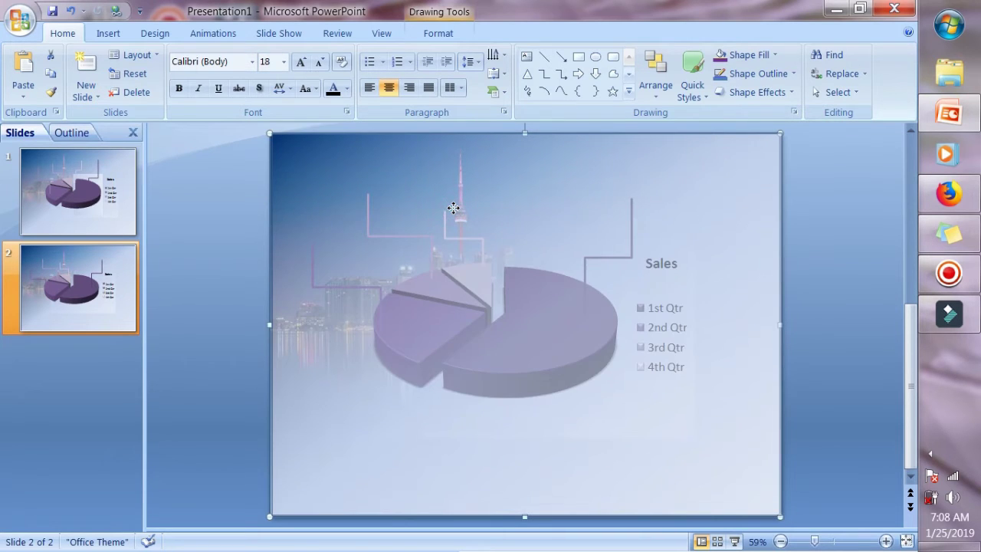
pyautogui.click(214, 279)
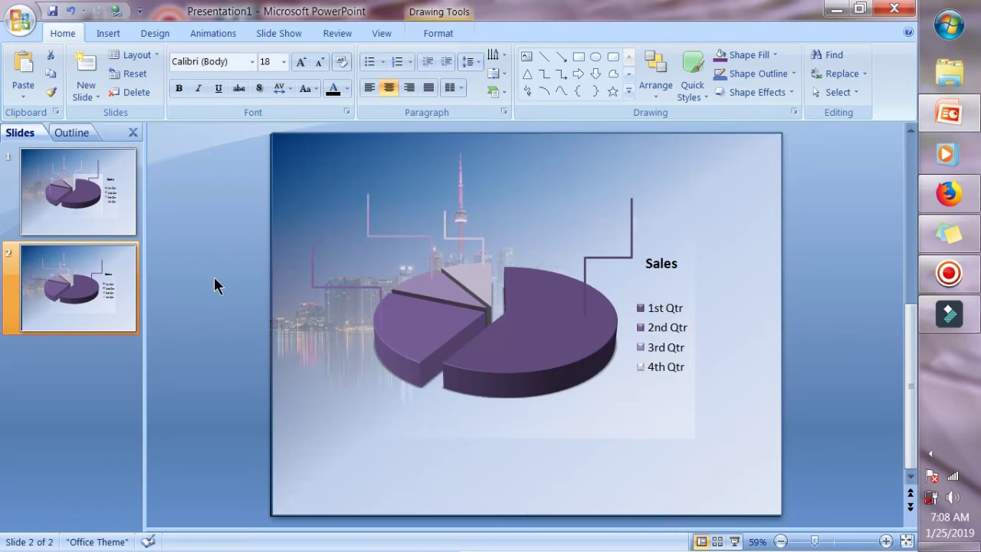
pyautogui.click(71, 13)
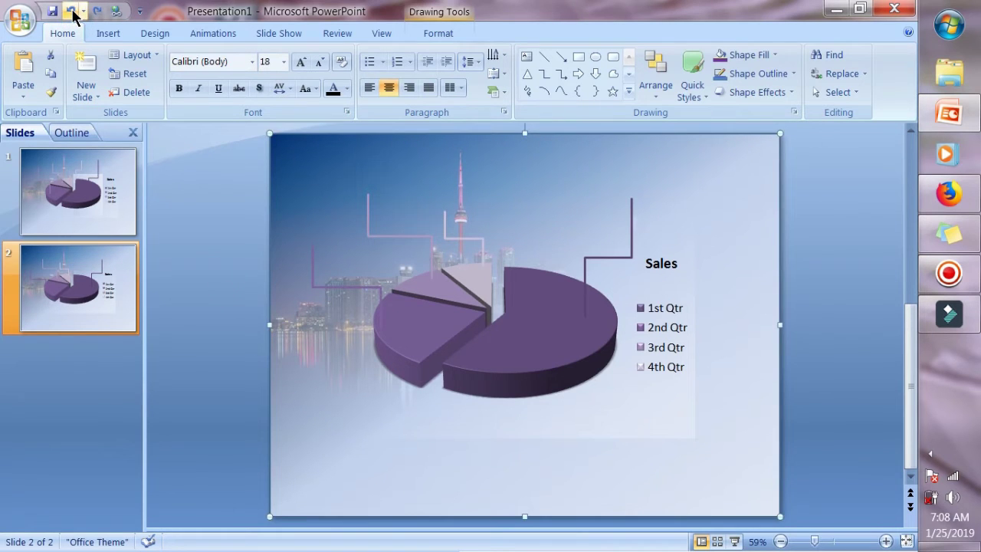
pyautogui.click(72, 12)
# Move the tower connector's top end so it rises just right of the tower.
pyautogui.moveTo(431, 222); pyautogui.dragTo(438, 218)
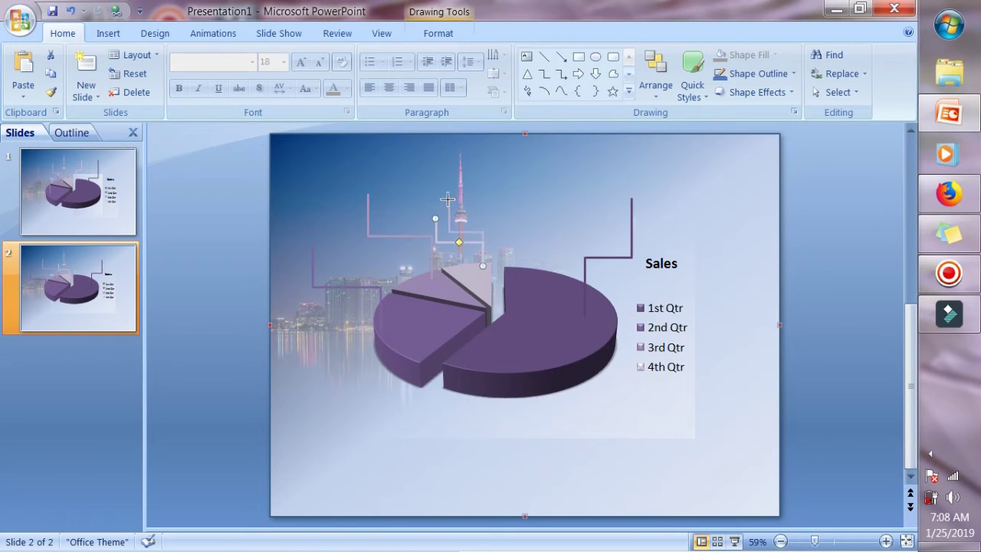
pyautogui.click(203, 377)
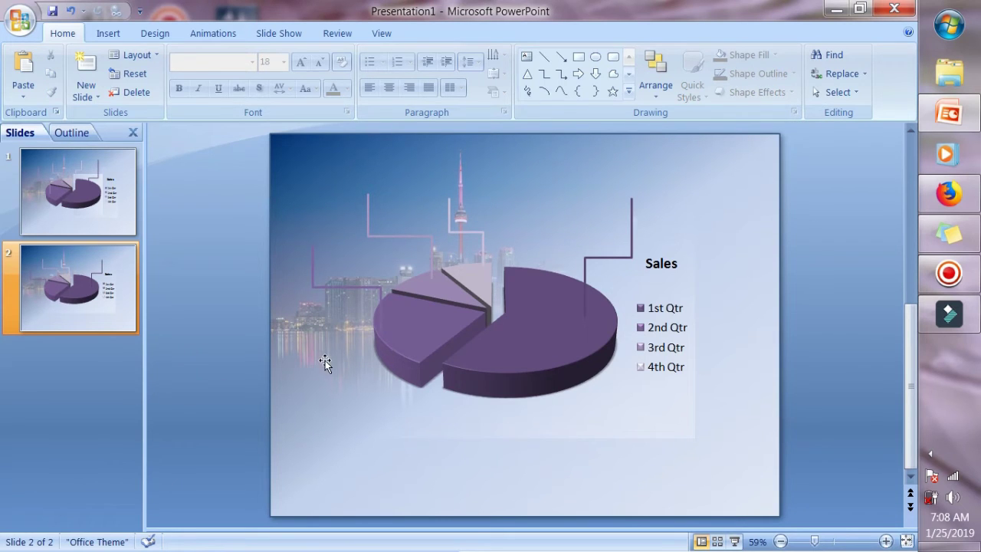
pyautogui.click(449, 213)
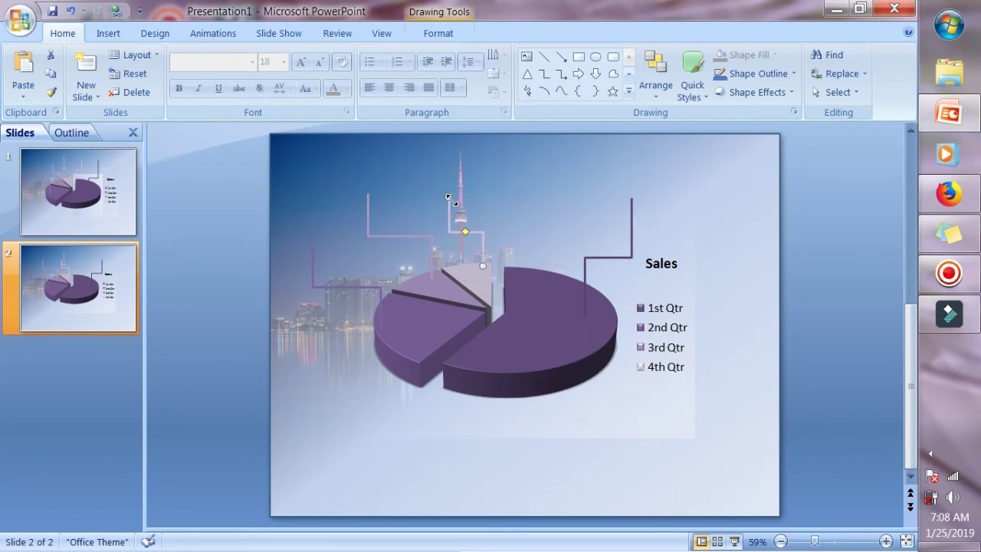
pyautogui.moveTo(475, 205); pyautogui.dragTo(500, 199)
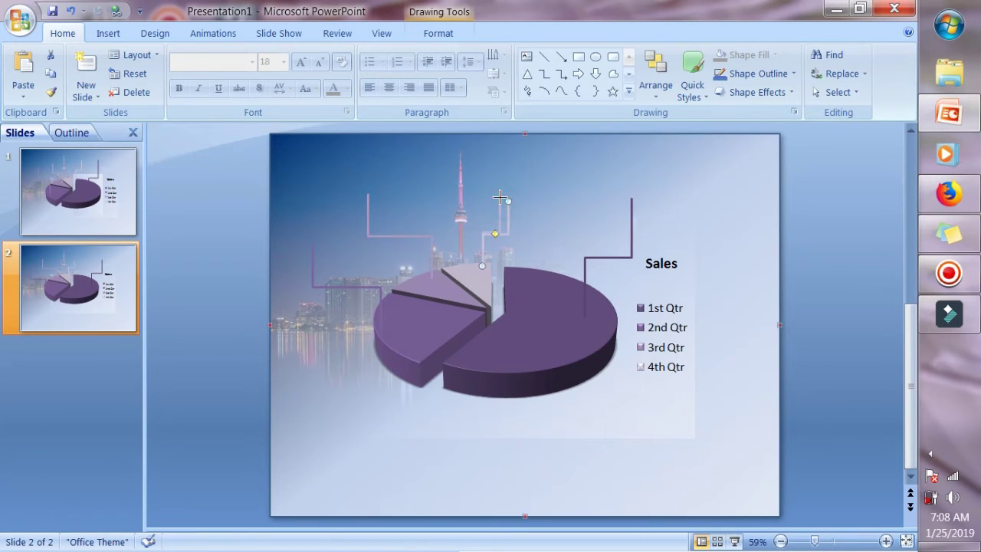
pyautogui.click(161, 353)
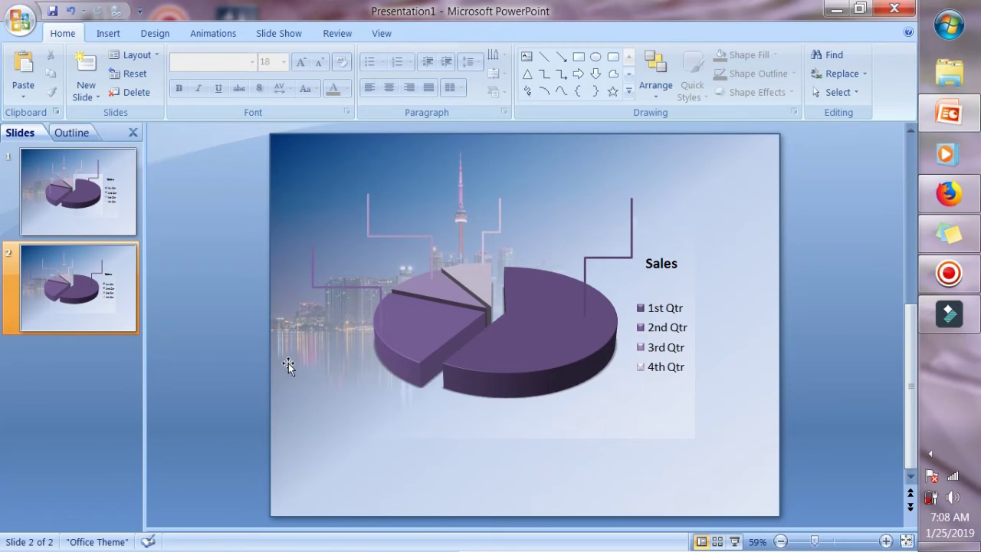
# Add a '60%' text box at the left connector's top, narrowed to one line.
pyautogui.click(113, 31)
pyautogui.click(385, 81)
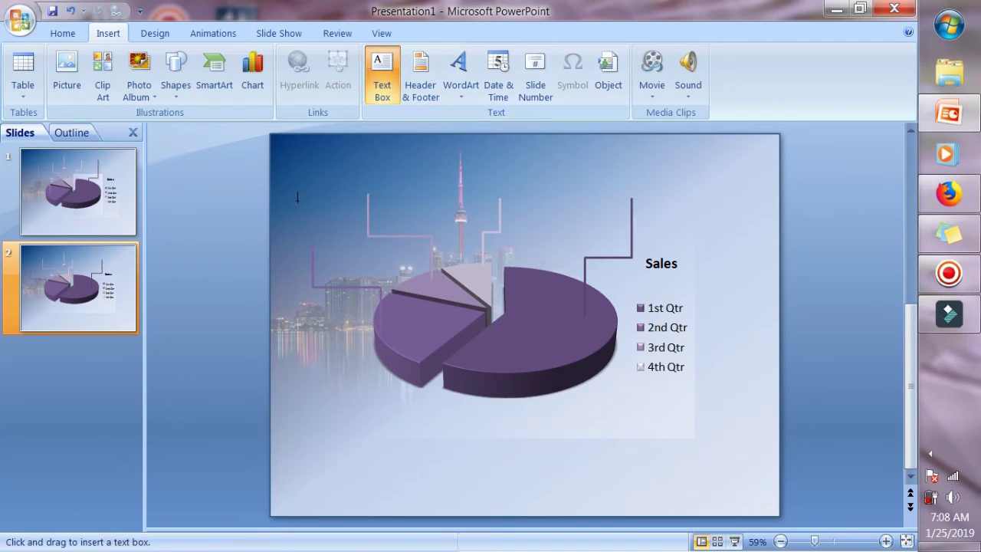
pyautogui.moveTo(299, 224); pyautogui.dragTo(330, 244)
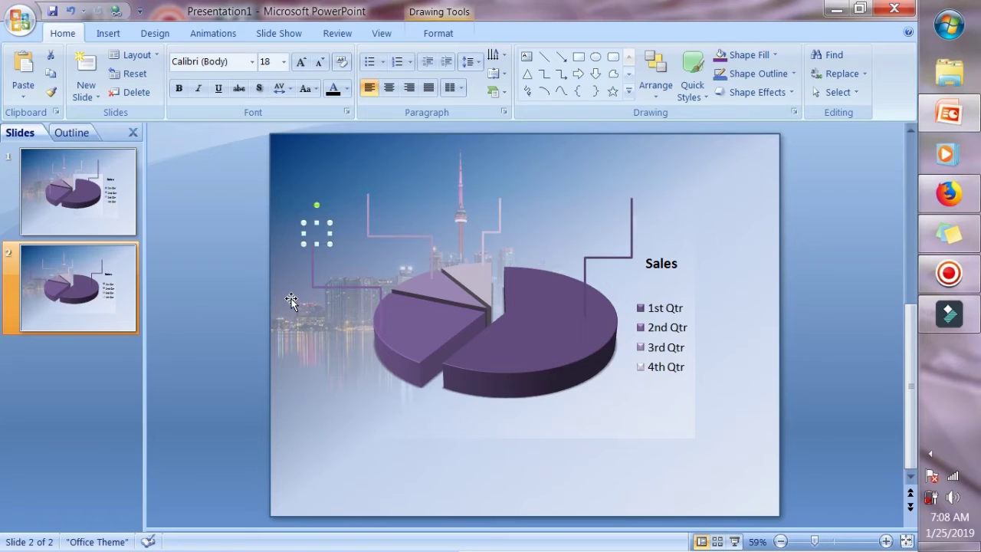
pyautogui.write('60')
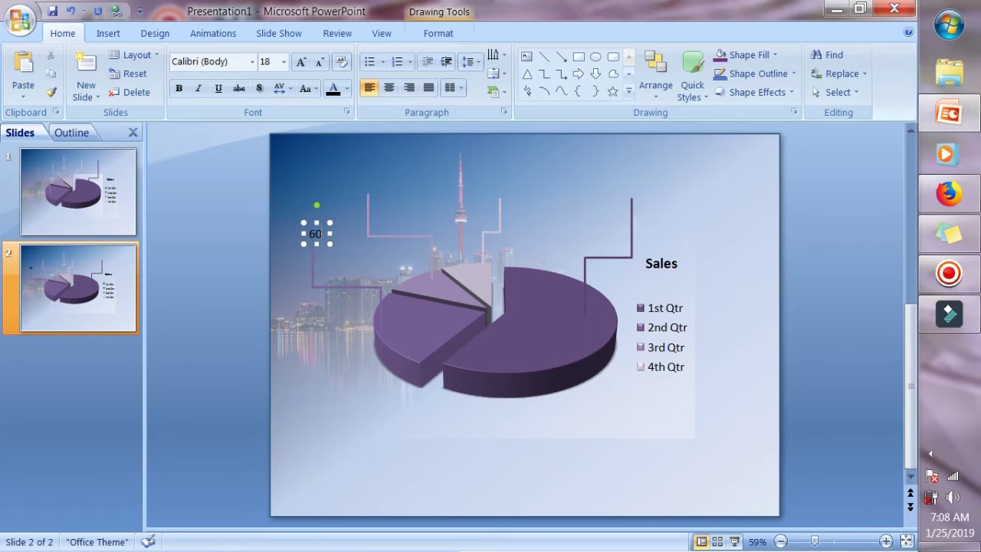
pyautogui.write(' &')
pyautogui.press('BackSpace')
pyautogui.write('%')
pyautogui.moveTo(303, 246); pyautogui.dragTo(288, 242)
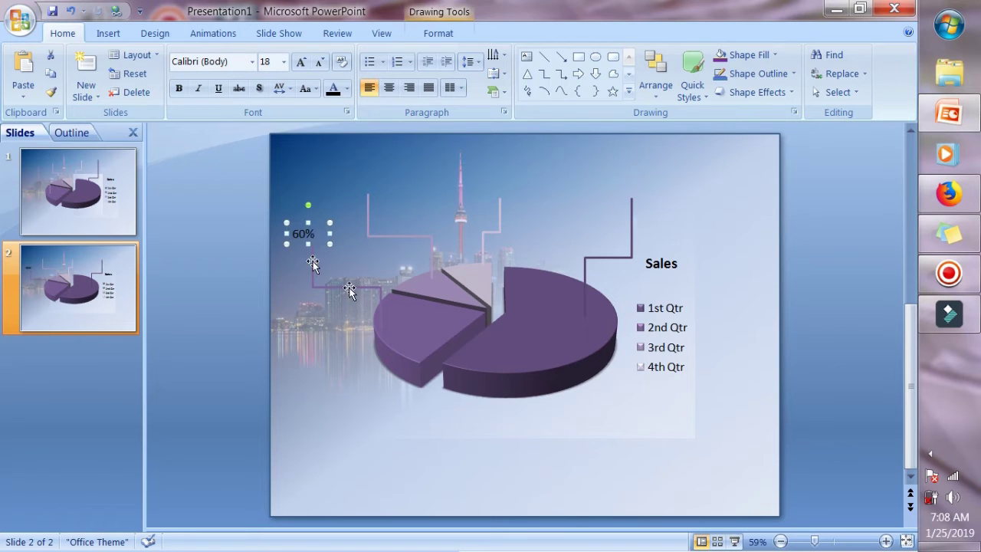
# Select the 60% label and set its font size to 20 via the mini toolbar.
pyautogui.click(352, 265)
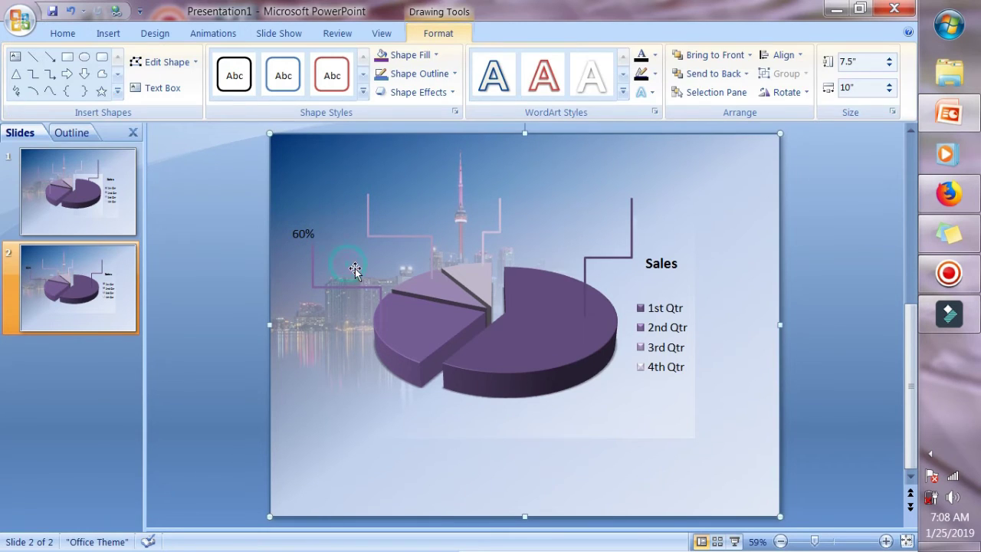
pyautogui.click(306, 238)
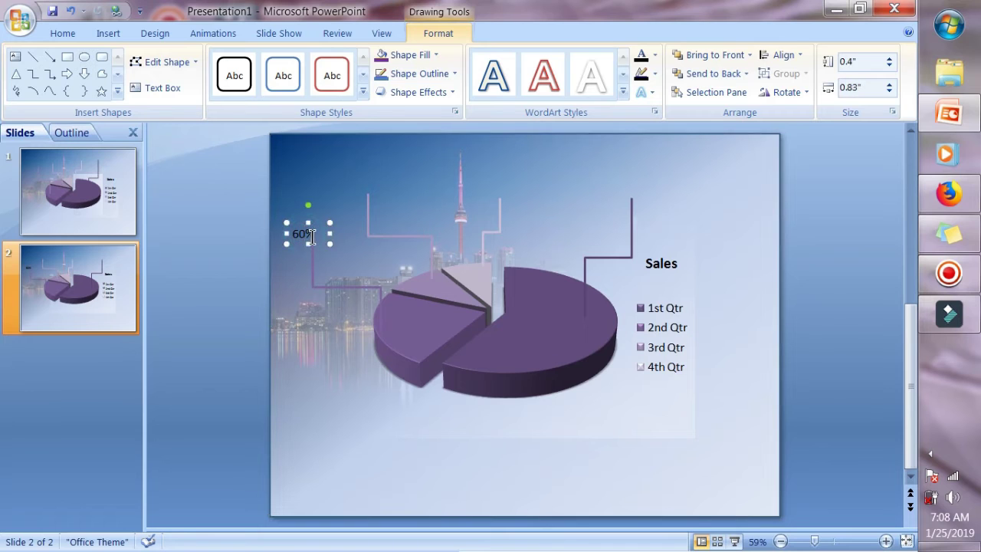
pyautogui.rightClick(311, 238)
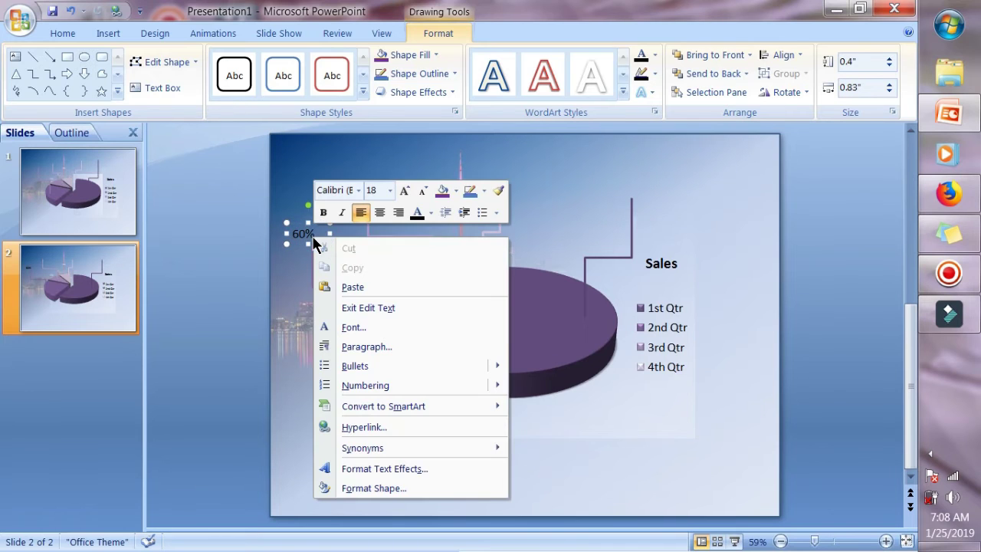
pyautogui.click(431, 213)
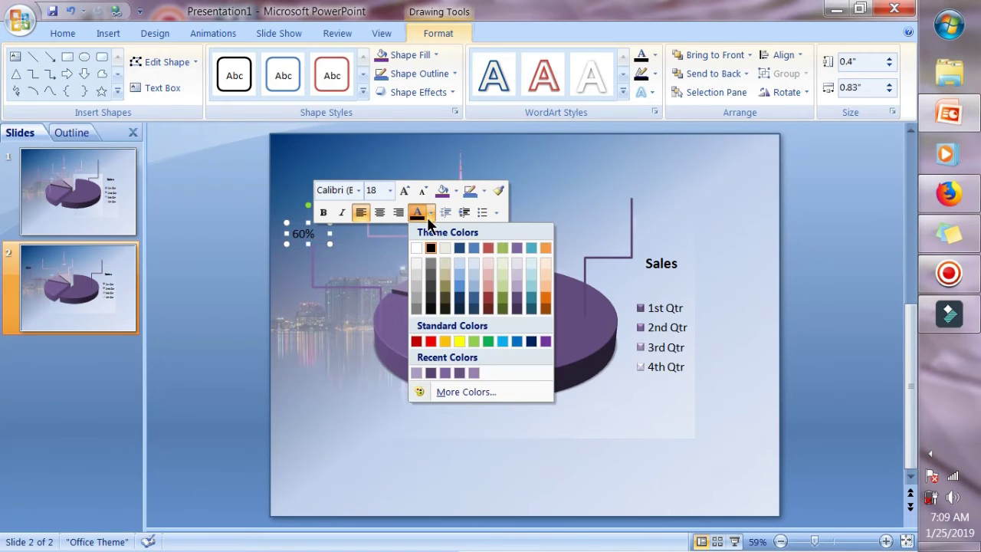
pyautogui.click(418, 252)
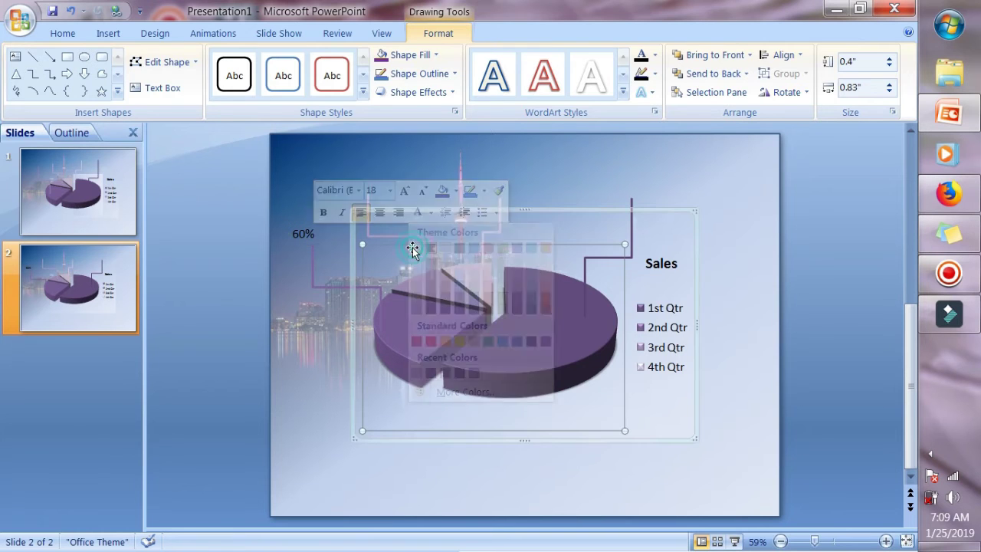
pyautogui.rightClick(303, 231)
pyautogui.click(411, 209)
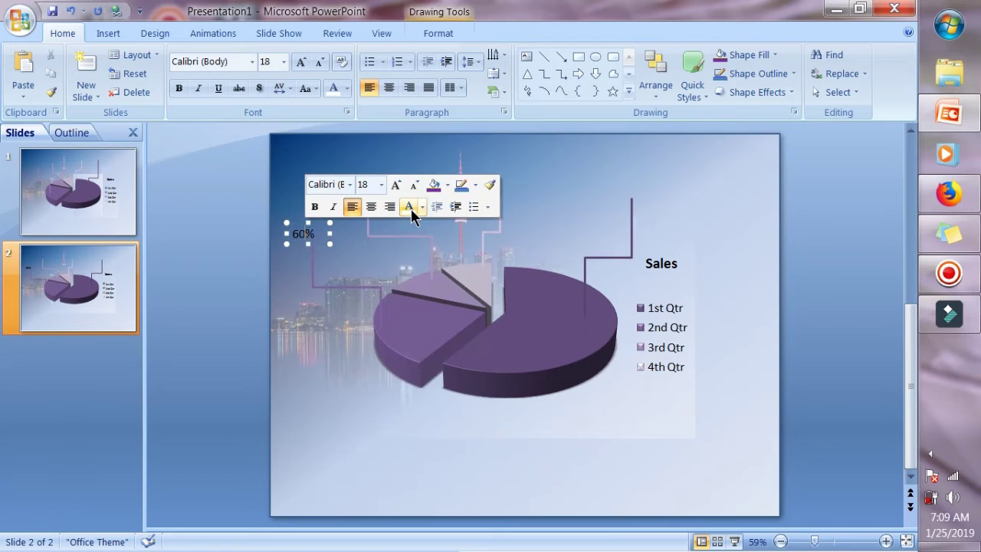
pyautogui.doubleClick(308, 234)
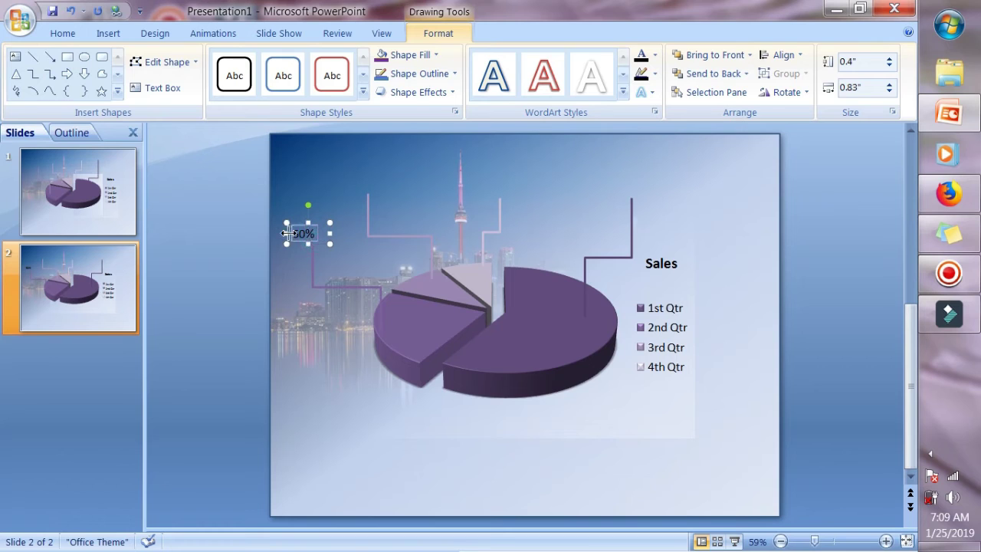
pyautogui.click(318, 186)
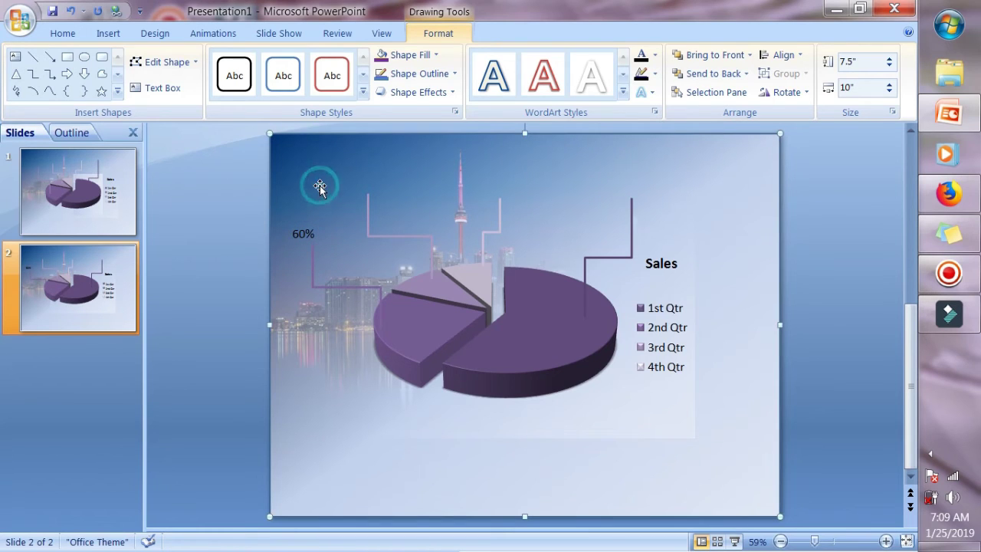
pyautogui.click(309, 233)
pyautogui.rightClick(308, 233)
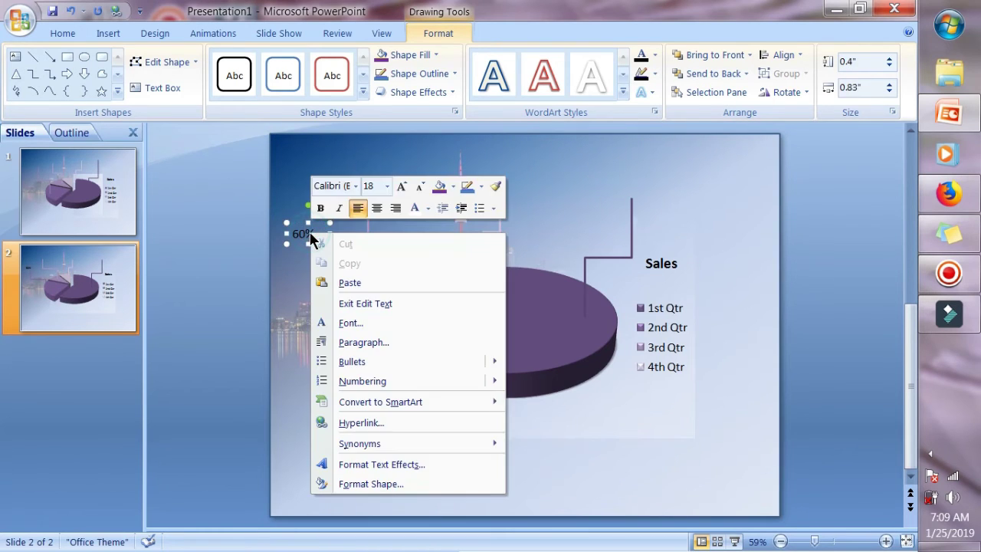
pyautogui.click(388, 186)
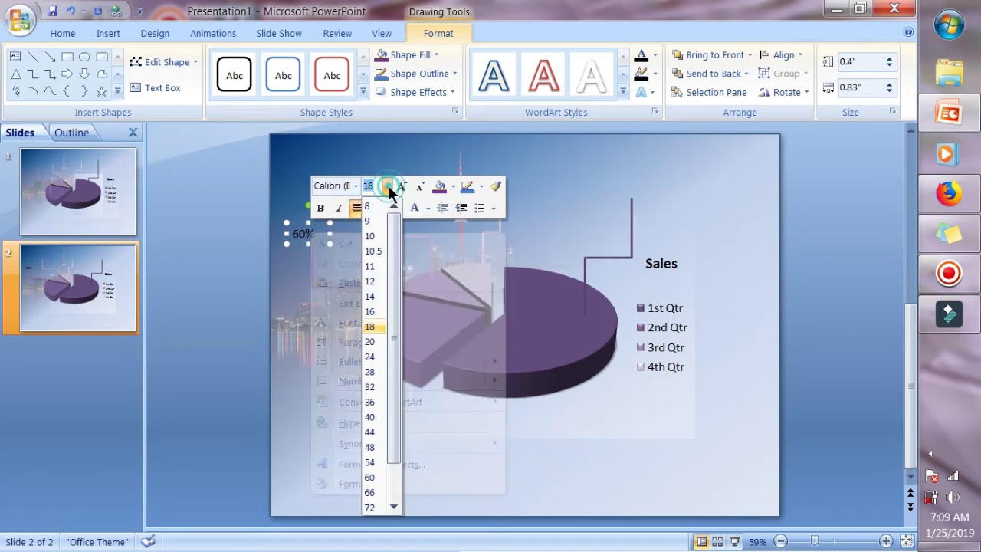
pyautogui.click(370, 343)
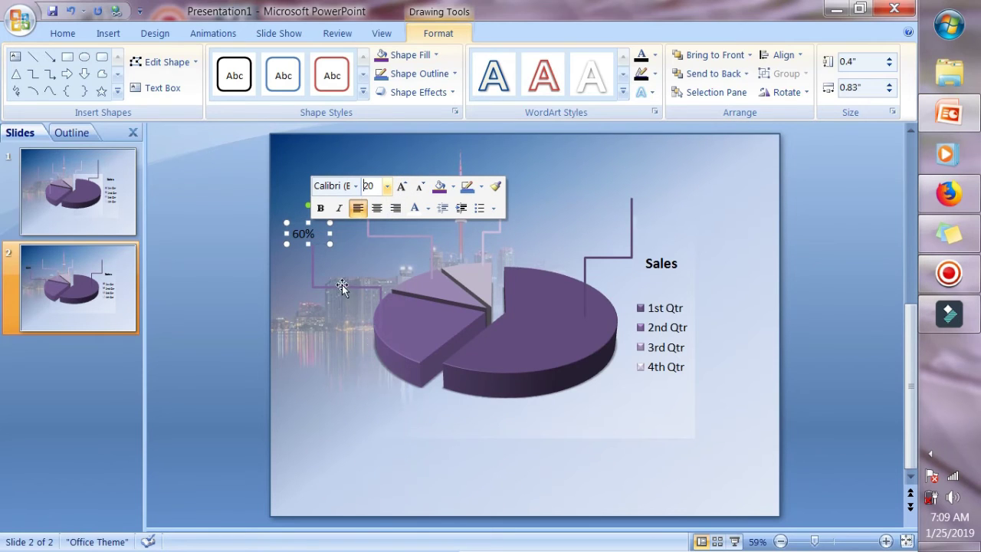
# Enlarge the highlighted 60% text to 24 pt.
pyautogui.click(386, 186)
pyautogui.click(370, 387)
pyautogui.click(281, 261)
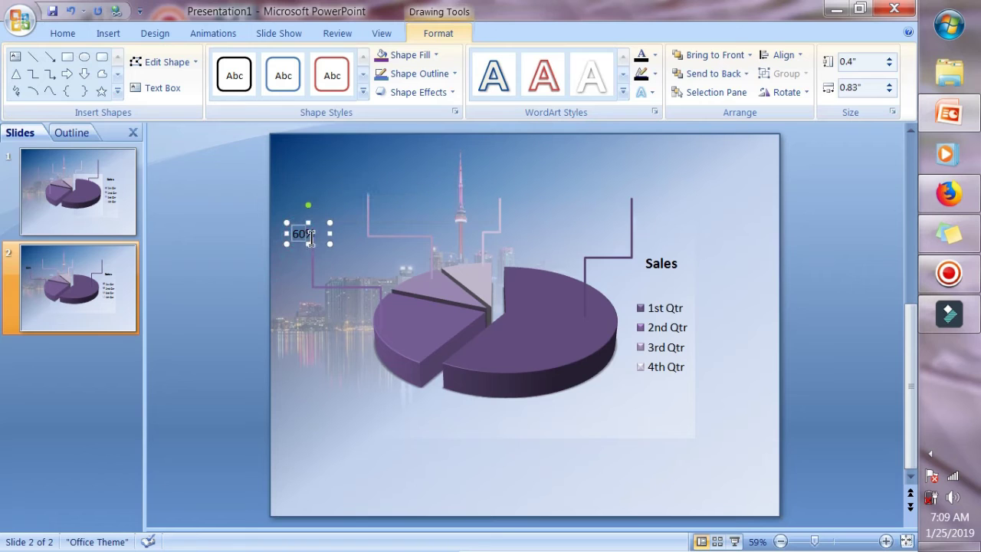
pyautogui.moveTo(310, 234); pyautogui.dragTo(294, 233)
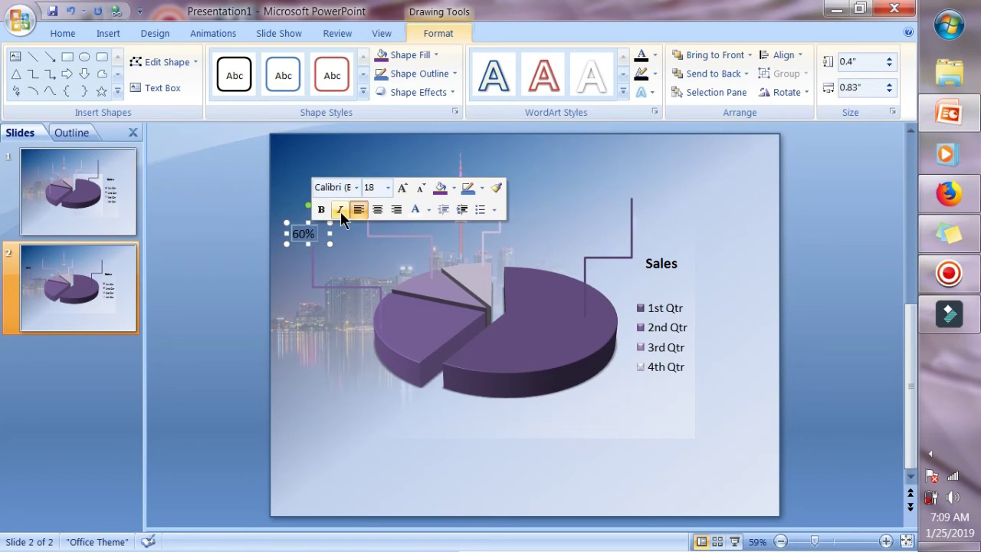
pyautogui.click(388, 187)
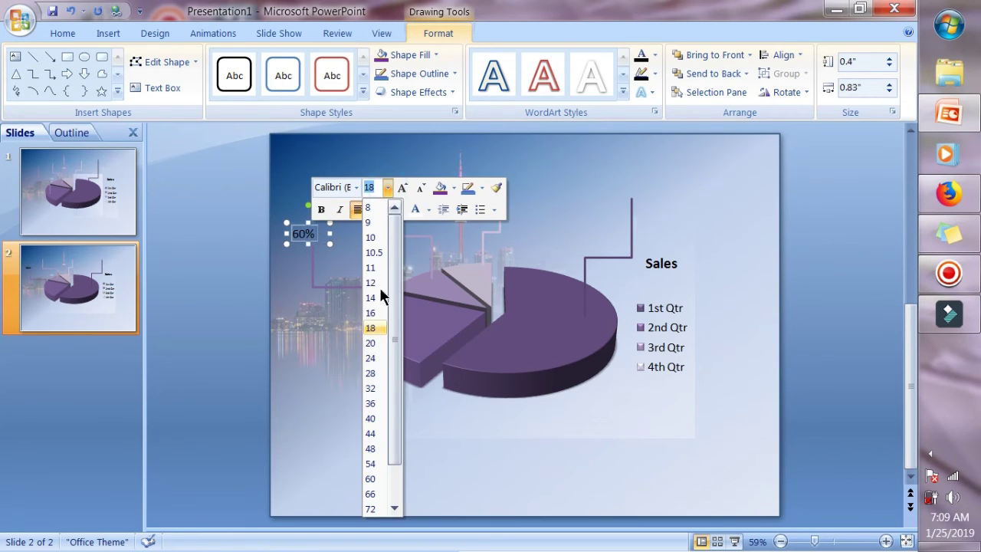
pyautogui.click(372, 359)
pyautogui.click(291, 179)
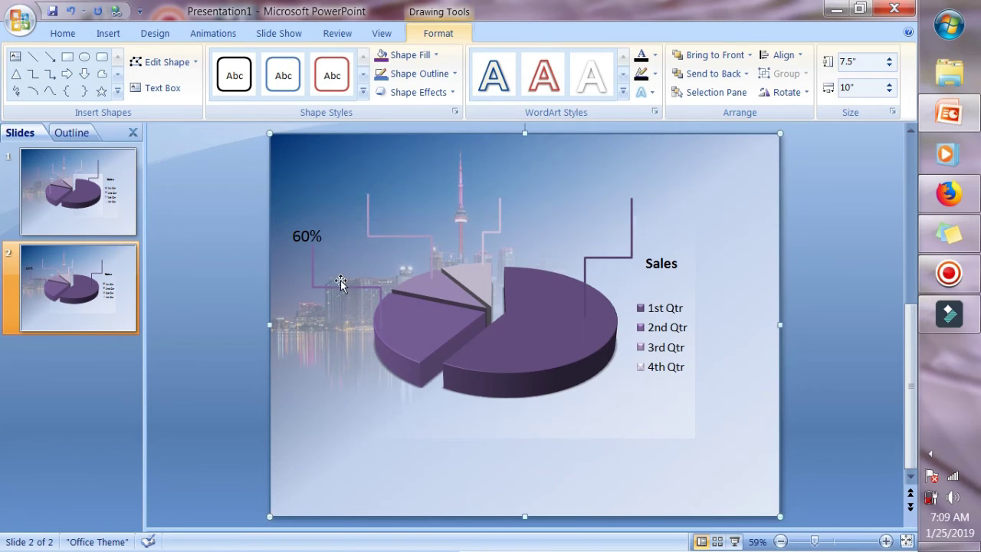
pyautogui.click(368, 202)
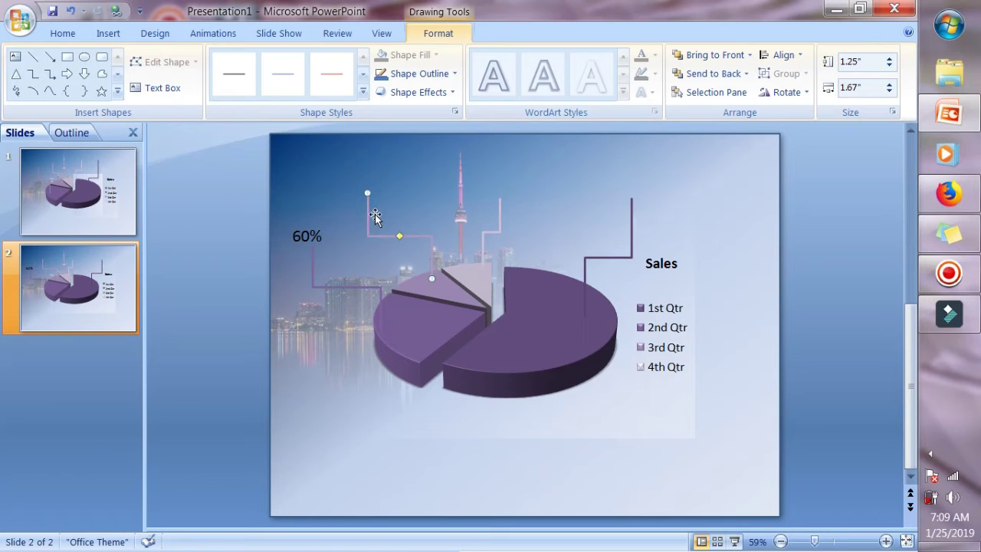
pyautogui.click(632, 222)
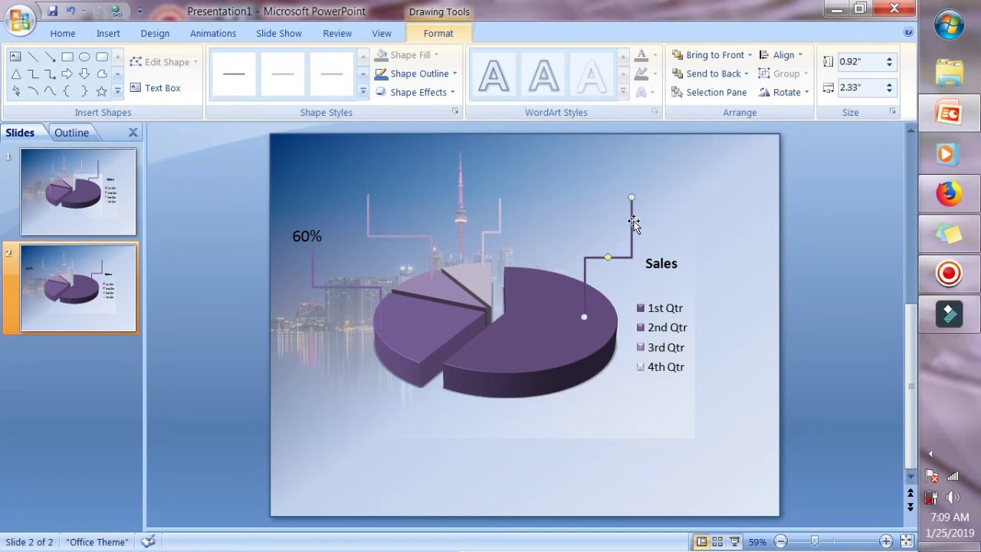
pyautogui.rightClick(633, 222)
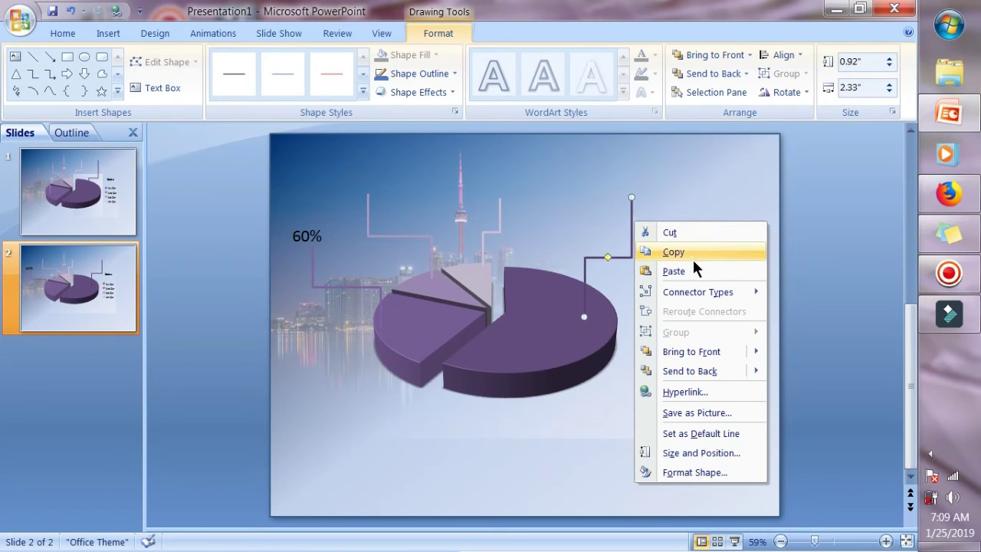
pyautogui.click(613, 169)
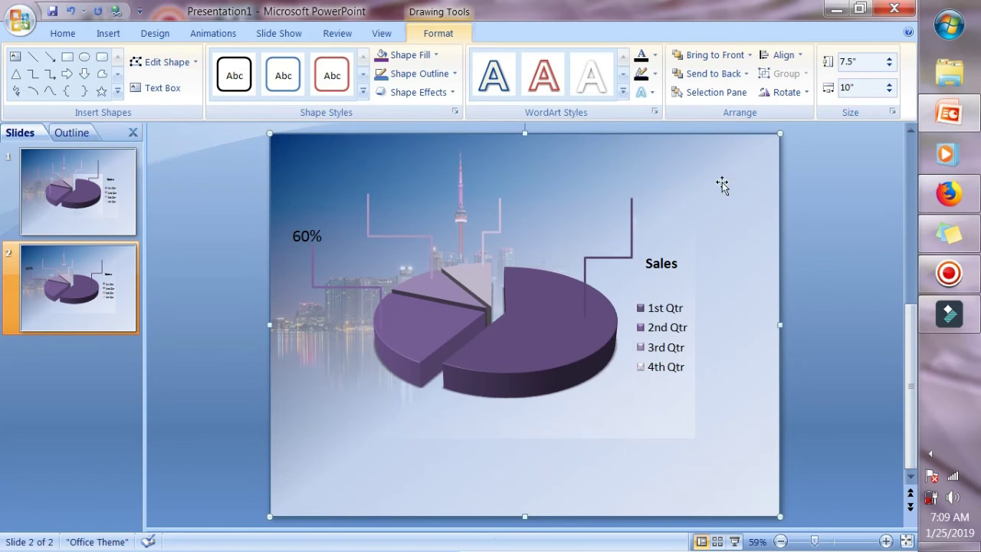
# Draw a text box above the right connector for the 70% label.
pyautogui.click(115, 33)
pyautogui.click(378, 76)
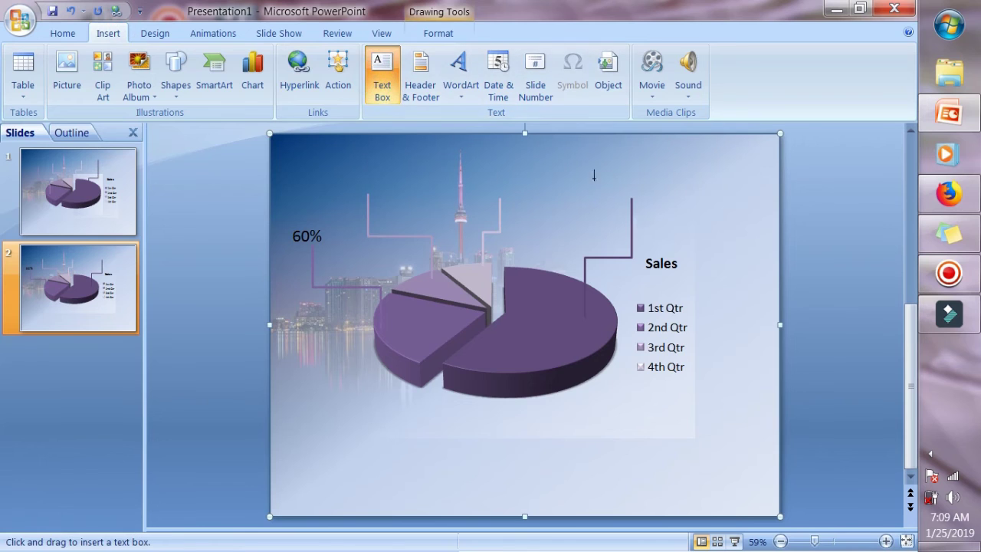
pyautogui.moveTo(602, 167); pyautogui.dragTo(652, 195)
pyautogui.moveTo(657, 197); pyautogui.dragTo(657, 198)
pyautogui.write('70')
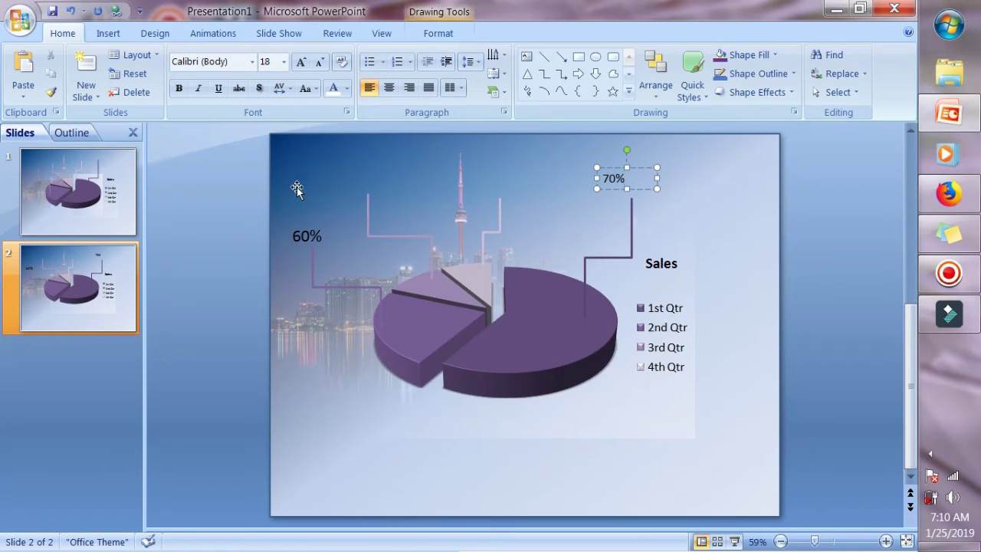
# Set the 70% label's font size to 24 pt via the mini toolbar.
pyautogui.rightClick(628, 174)
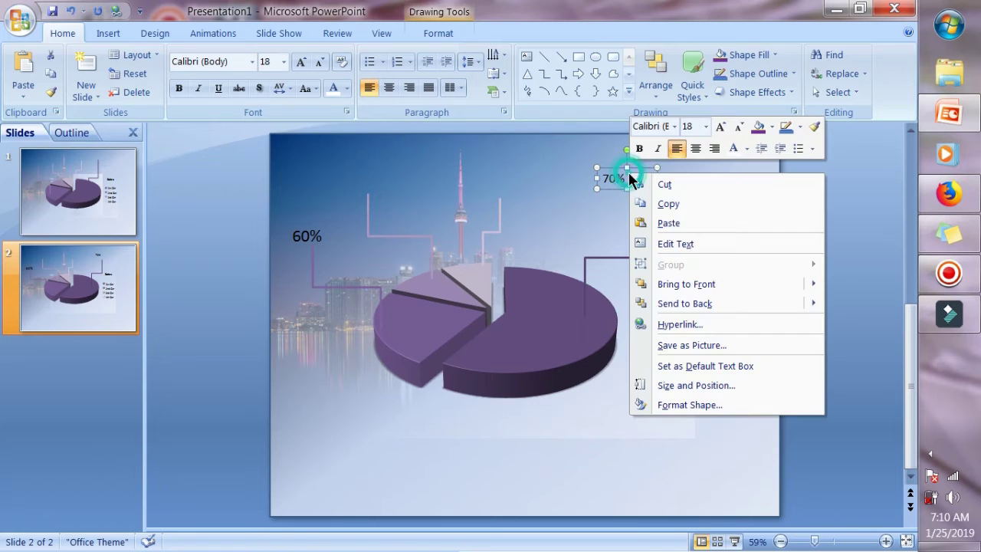
pyautogui.click(704, 126)
pyautogui.click(690, 128)
pyautogui.click(706, 127)
pyautogui.click(706, 127)
pyautogui.click(706, 128)
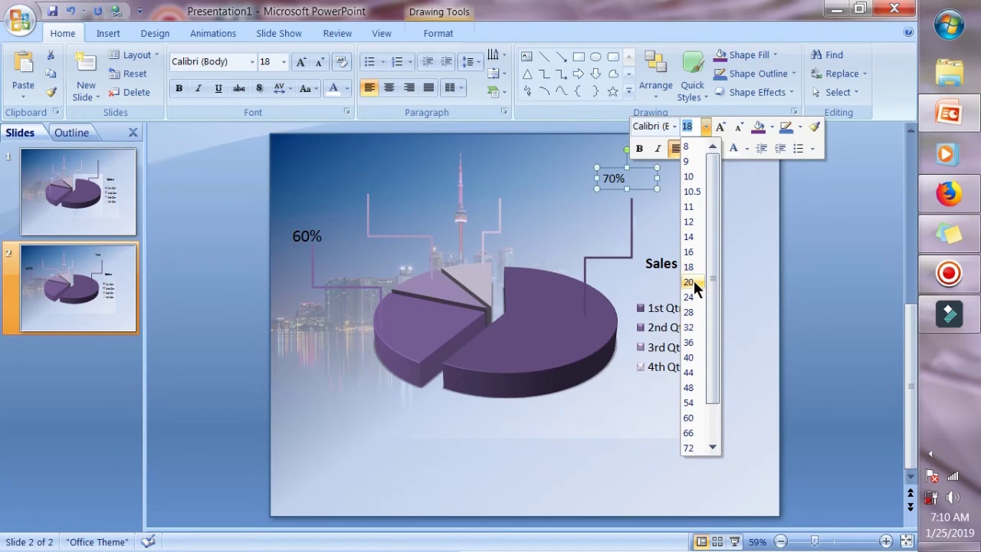
pyautogui.click(694, 280)
pyautogui.click(621, 182)
pyautogui.rightClick(623, 187)
pyautogui.click(698, 136)
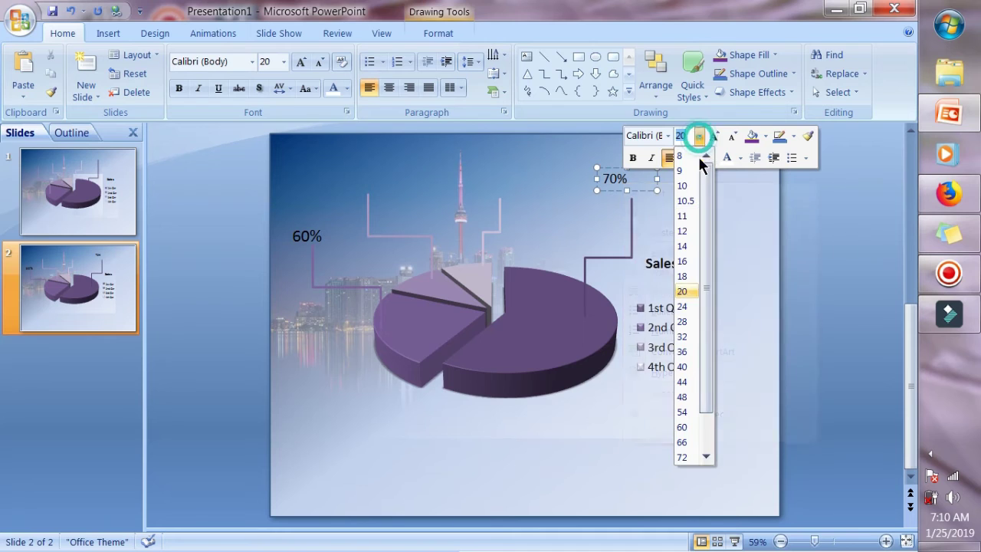
pyautogui.click(686, 307)
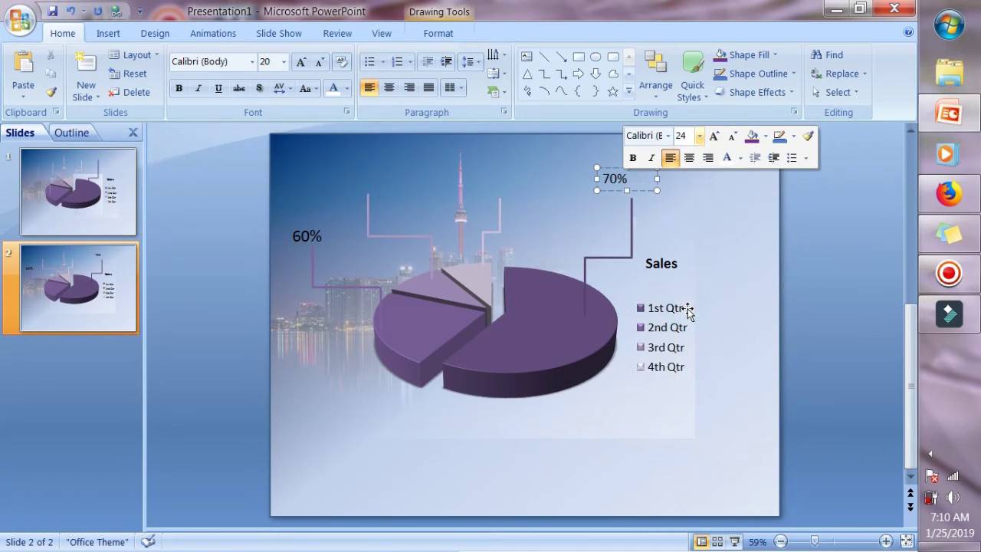
# Nudge the 70% label right and down, make it bold, and reapply size 24.
pyautogui.click(638, 181)
pyautogui.moveTo(638, 181); pyautogui.dragTo(650, 190)
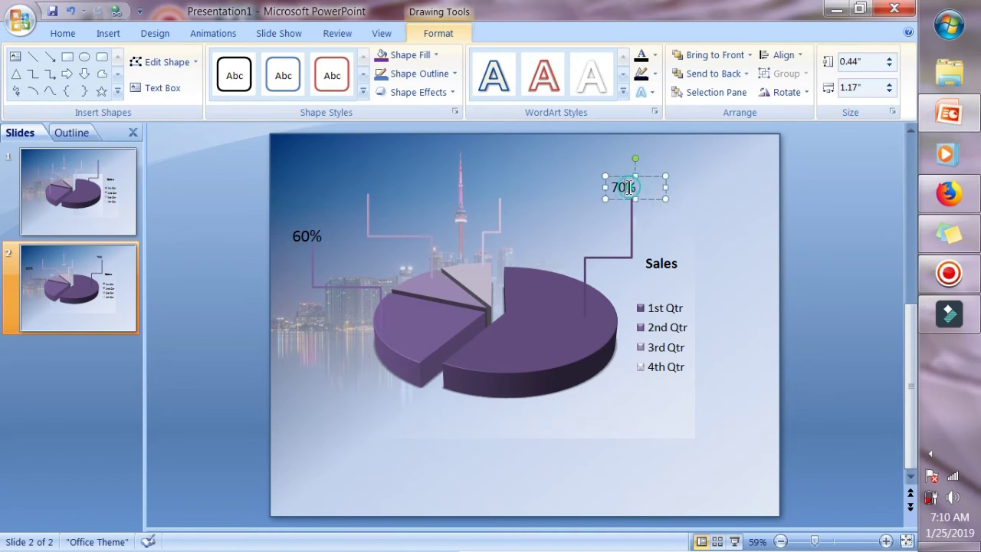
pyautogui.rightClick(629, 188)
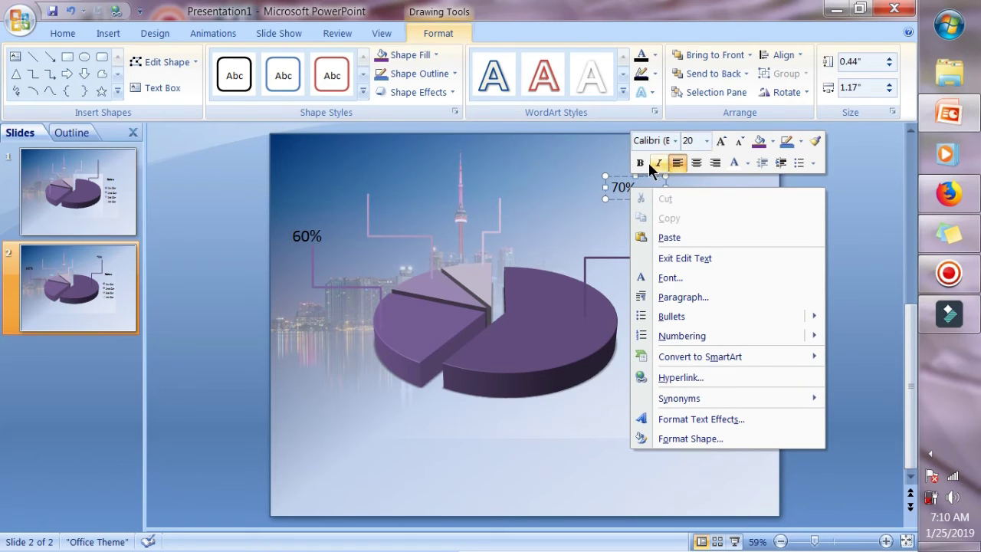
pyautogui.click(639, 163)
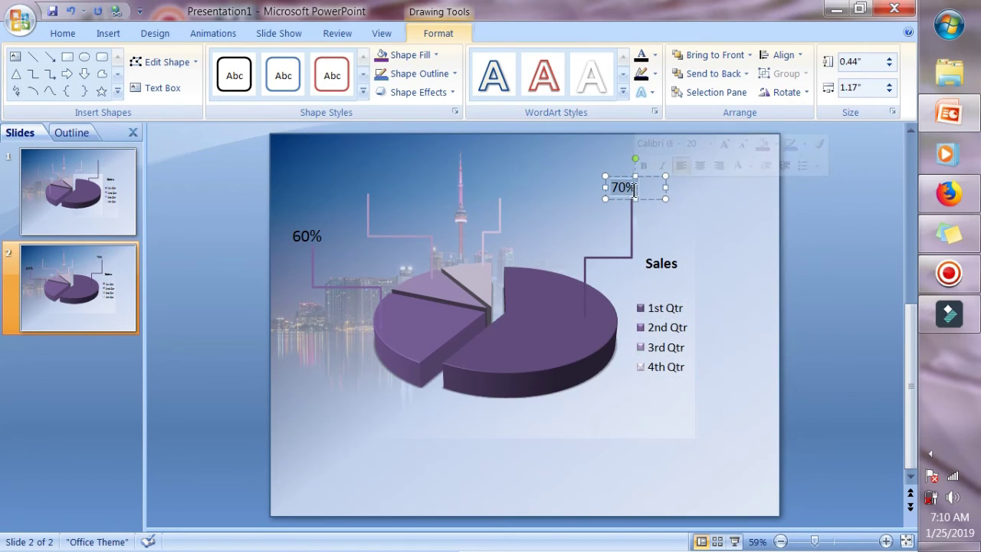
pyautogui.doubleClick(634, 188)
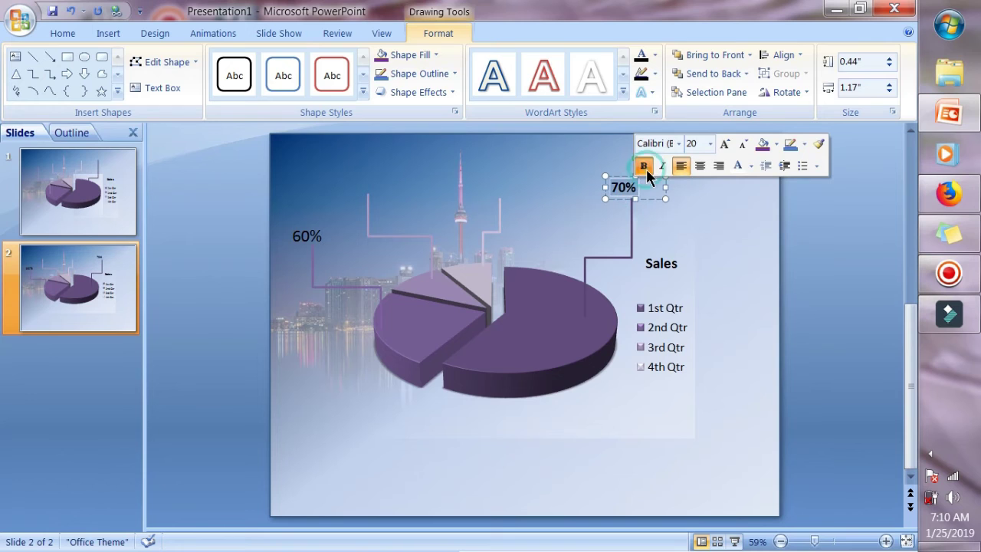
pyautogui.click(699, 237)
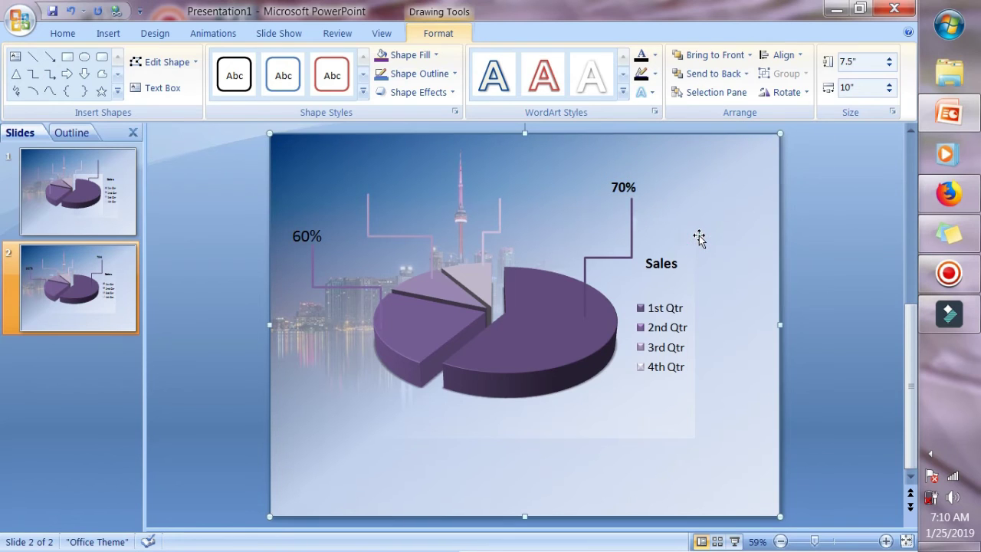
pyautogui.doubleClick(621, 187)
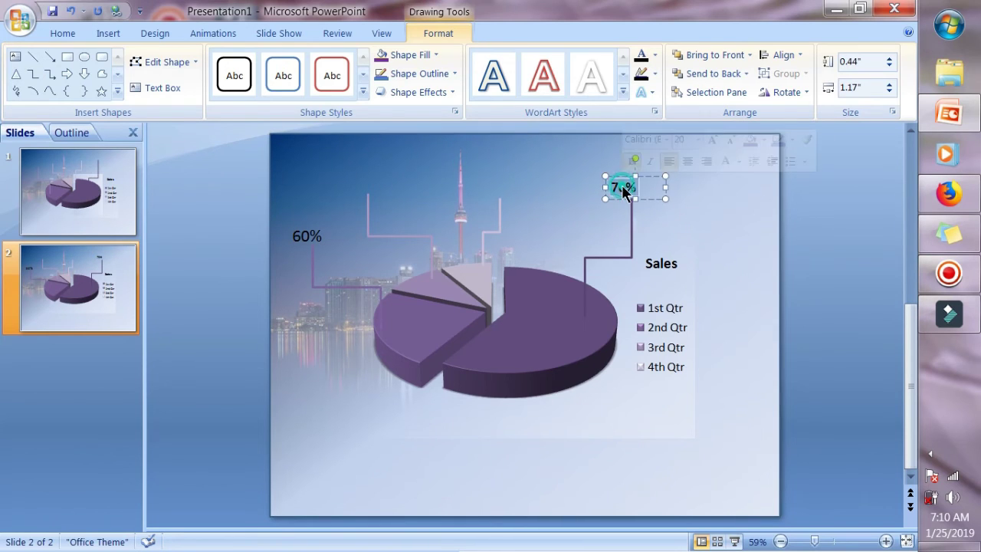
pyautogui.click(697, 138)
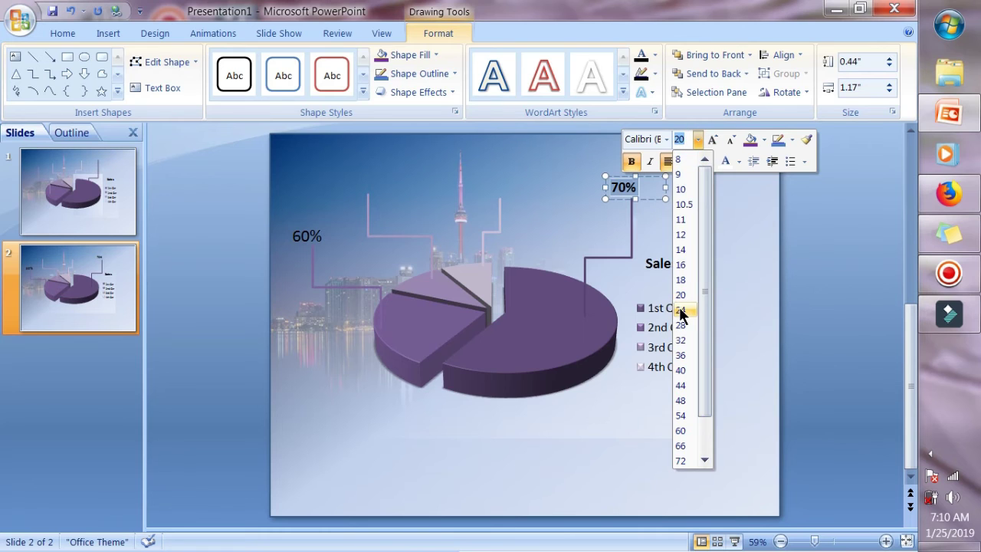
pyautogui.click(681, 310)
pyautogui.click(678, 170)
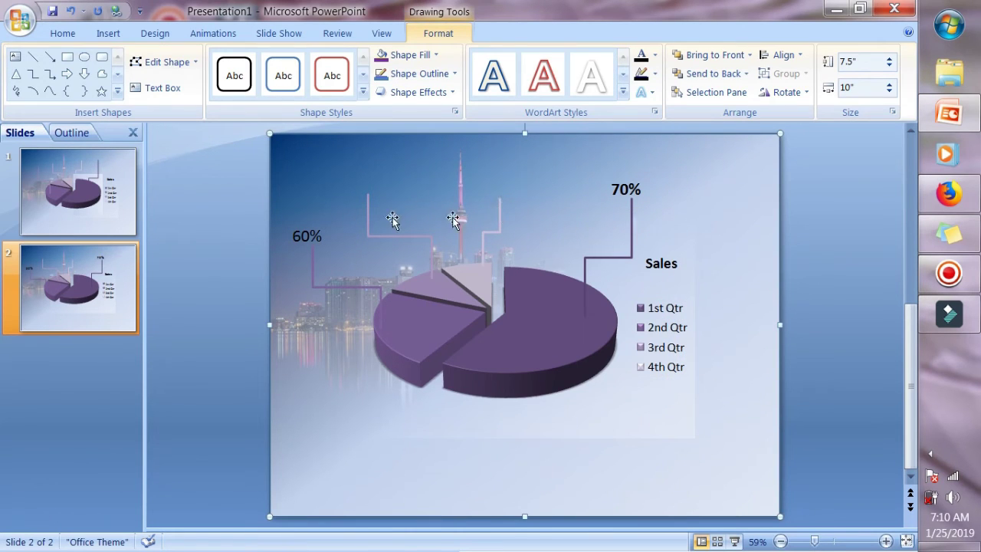
# Select the leader line left of the tower.
pyautogui.click(367, 221)
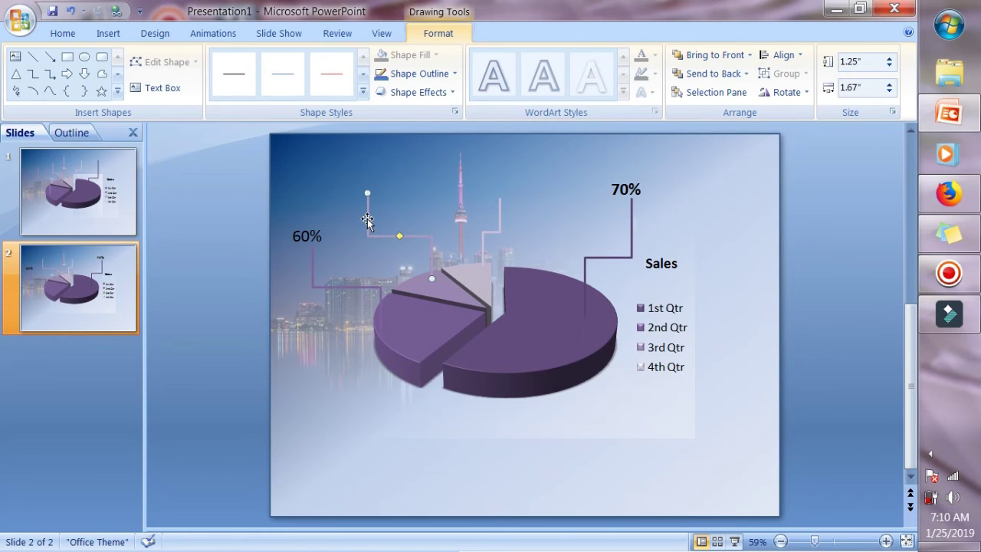
pyautogui.rightClick(368, 220)
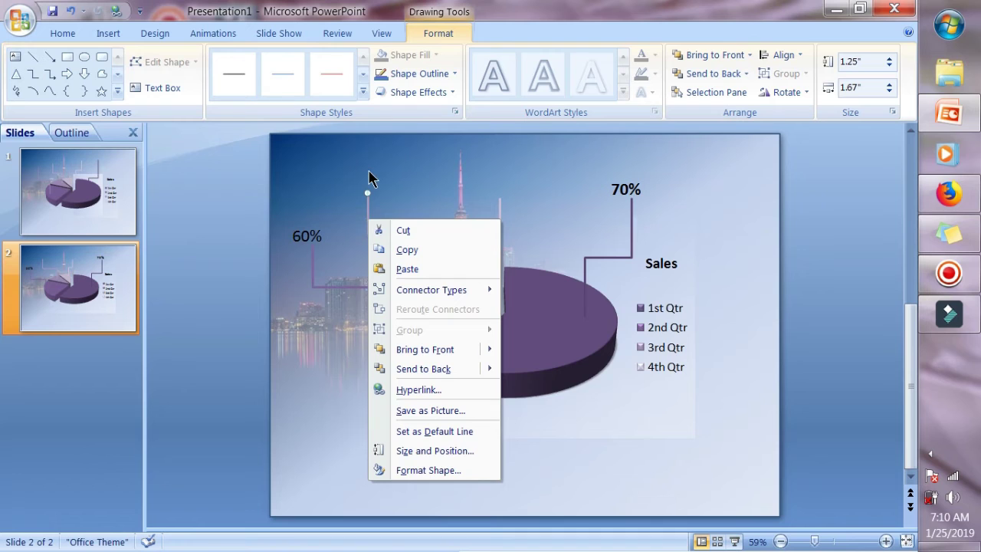
pyautogui.click(369, 172)
pyautogui.click(103, 32)
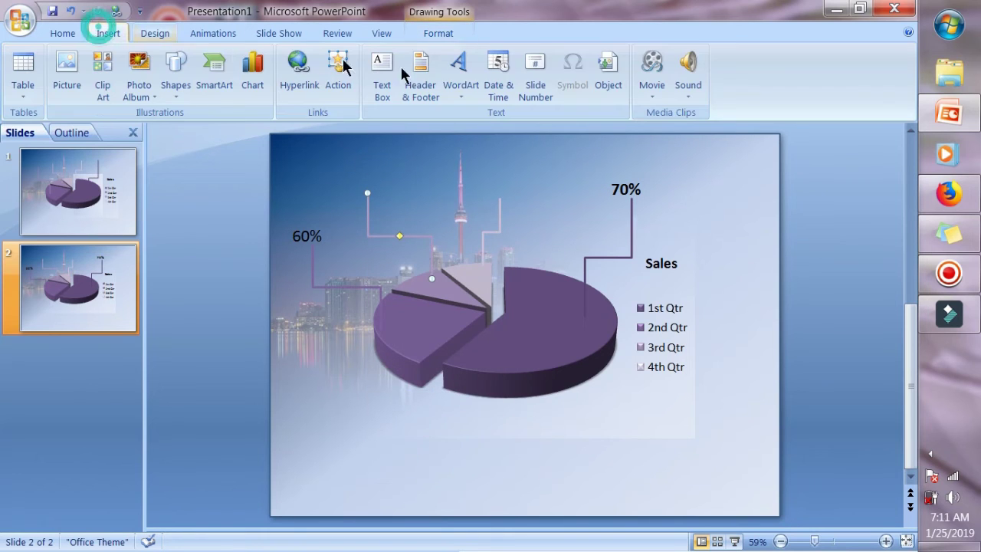
# Draw a '50%' text box atop the leader line left of the tower at 24 pt.
pyautogui.click(384, 77)
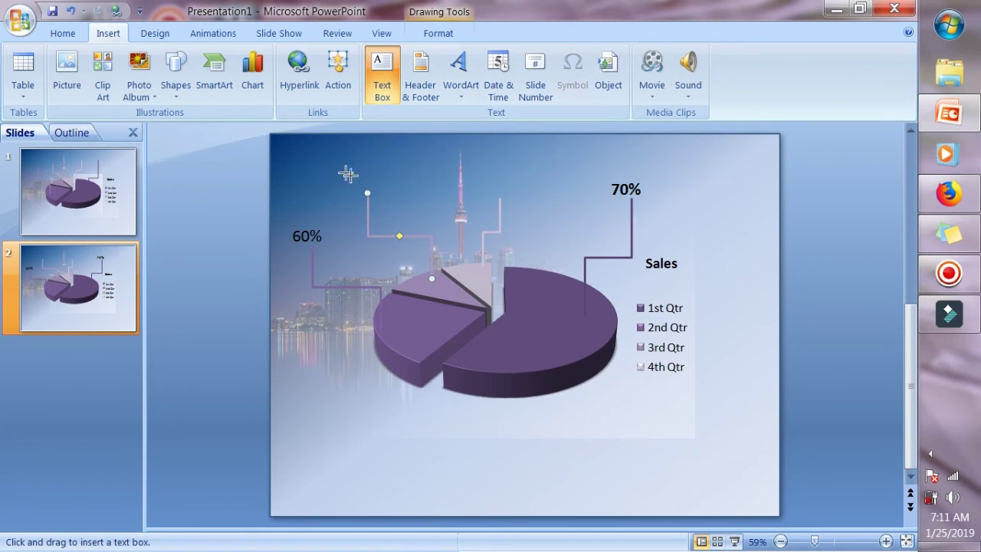
pyautogui.moveTo(348, 173); pyautogui.dragTo(392, 193)
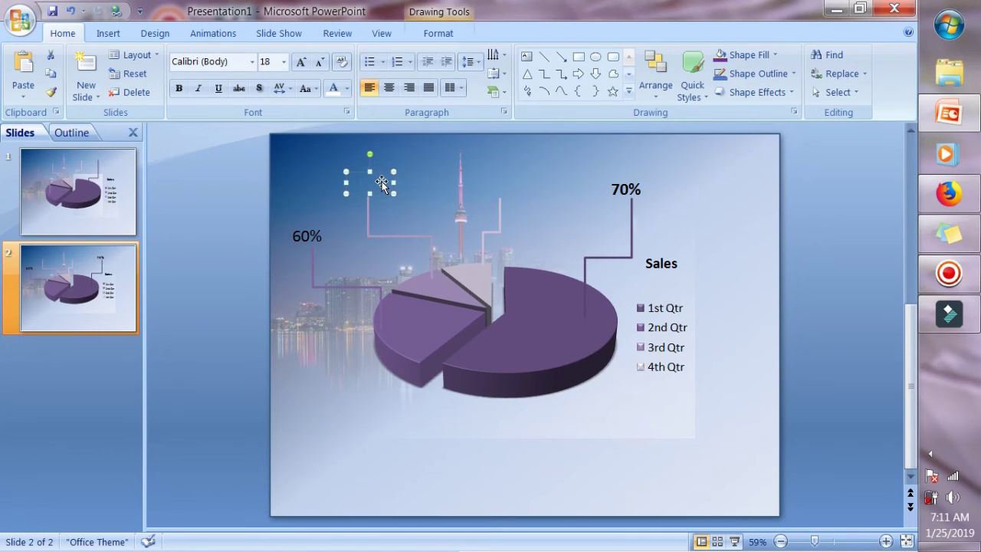
pyautogui.write('50')
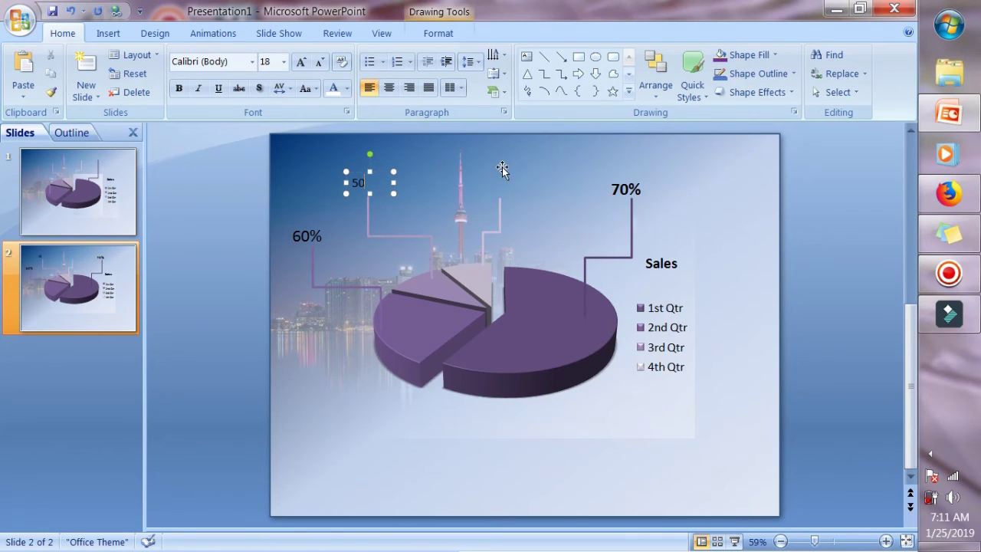
pyautogui.write('%')
pyautogui.doubleClick(371, 185)
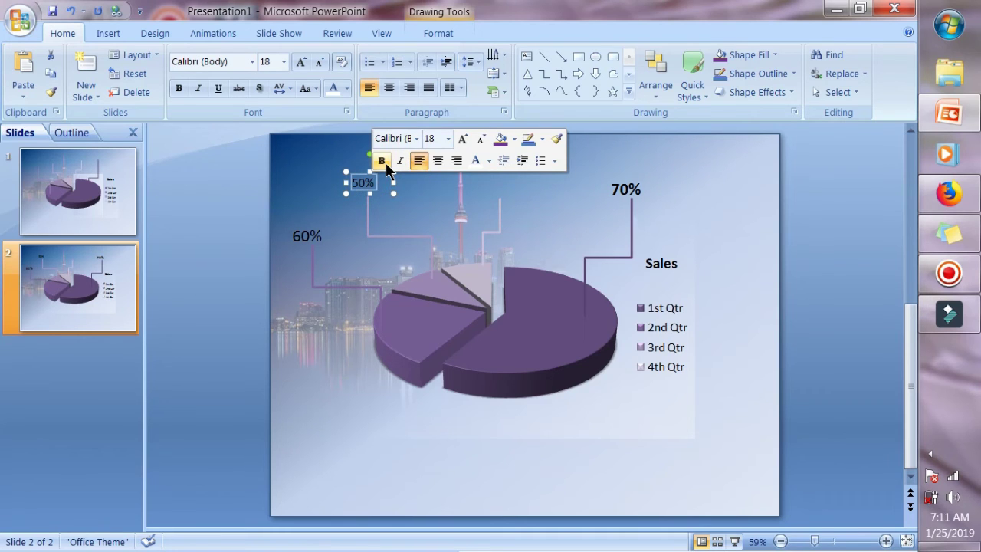
pyautogui.click(447, 139)
pyautogui.click(444, 309)
pyautogui.click(323, 177)
pyautogui.doubleClick(323, 177)
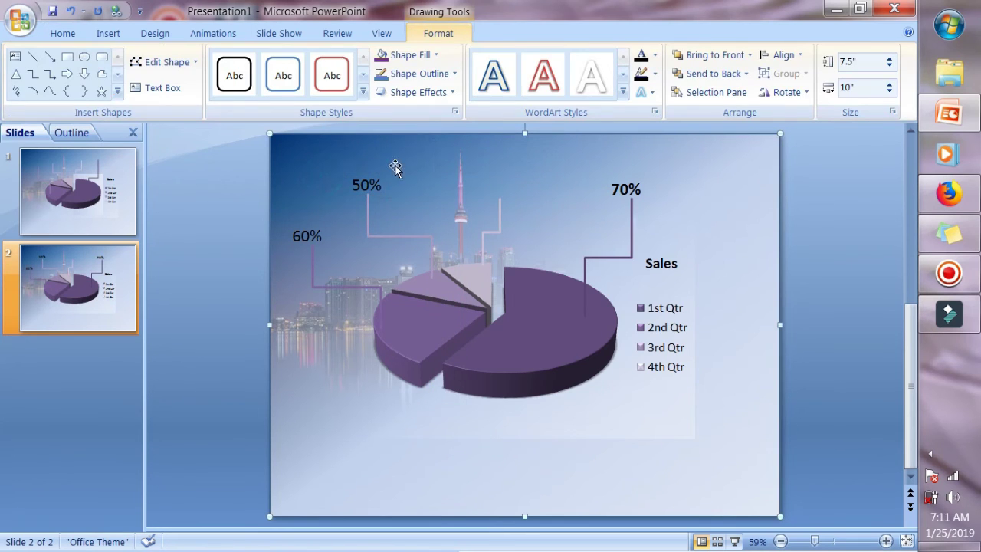
pyautogui.click(500, 208)
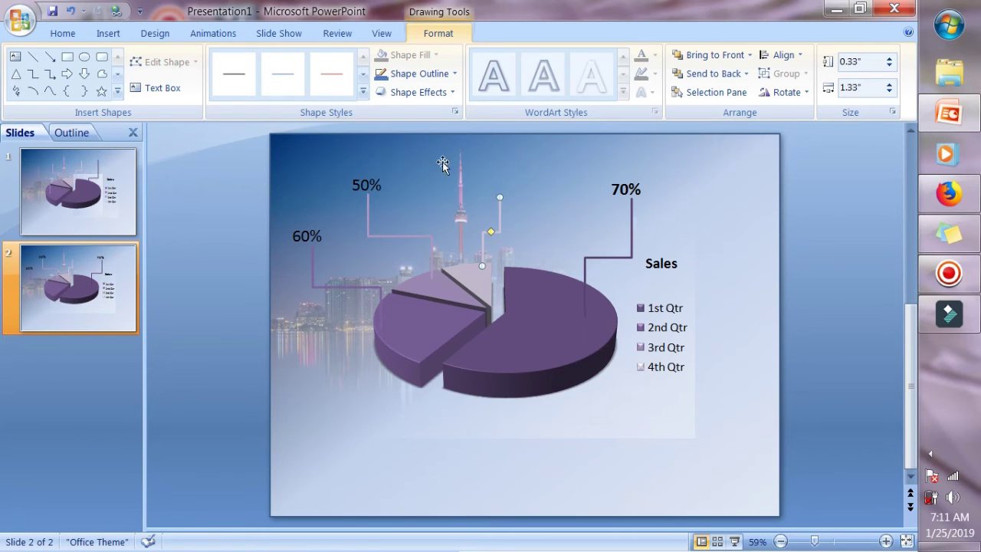
# Undo the accidental slight shift of the faded overlay picture.
pyautogui.click(108, 33)
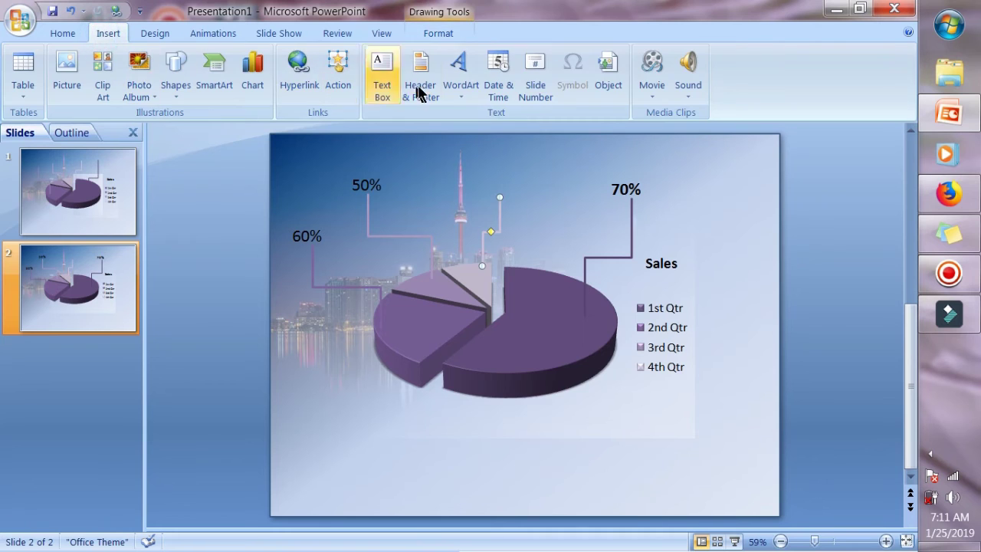
pyautogui.click(518, 191)
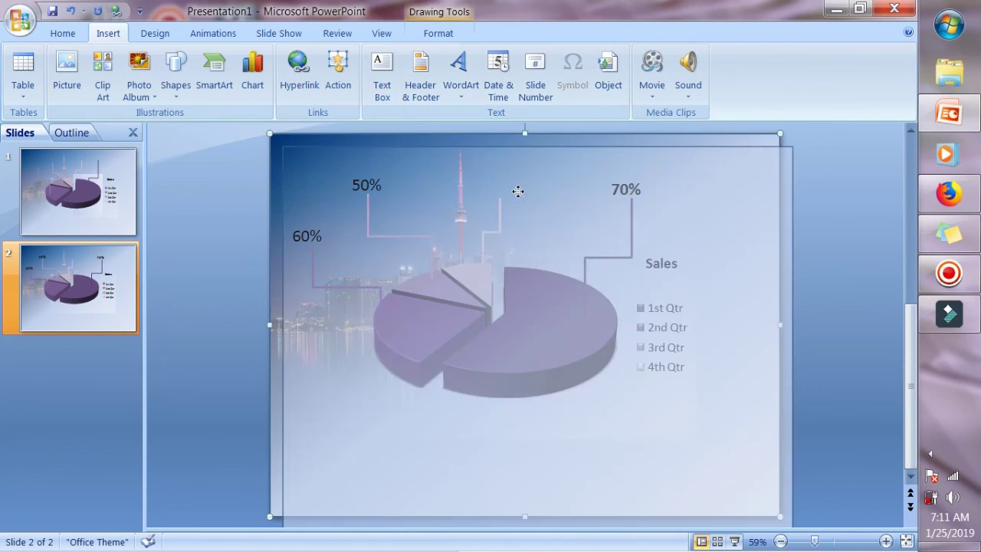
pyautogui.moveTo(518, 192); pyautogui.dragTo(528, 194)
pyautogui.click(70, 11)
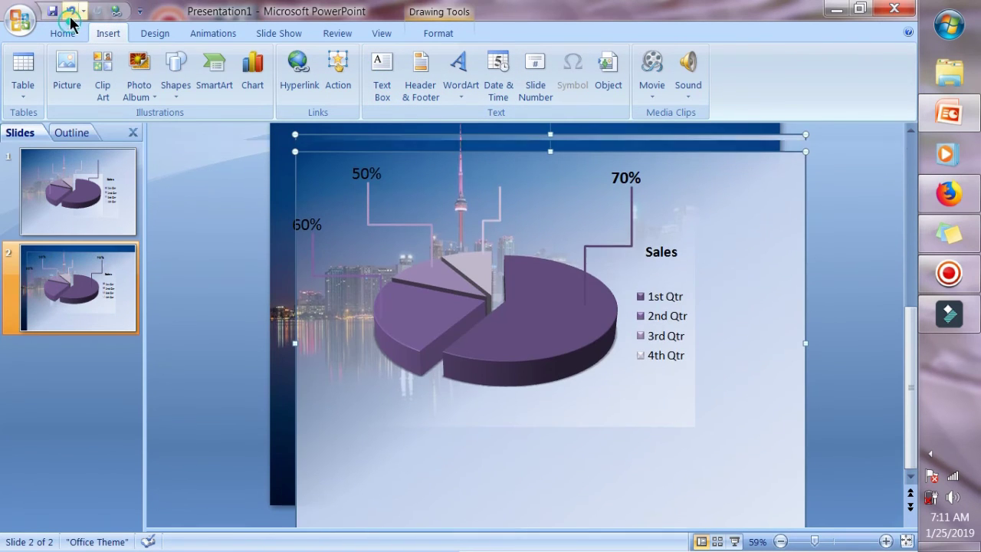
pyautogui.click(69, 11)
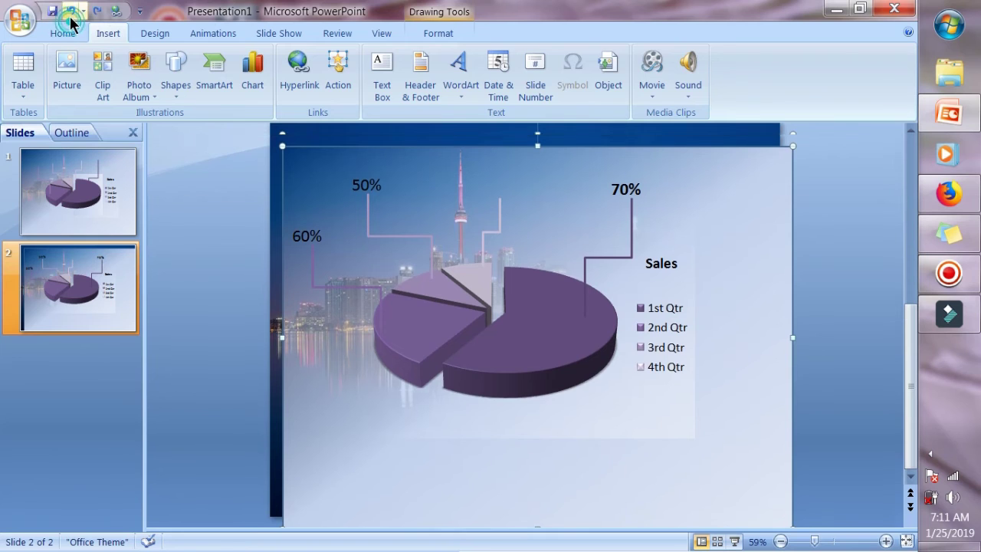
# Place an empty text box at the top of the connector beside the tower.
pyautogui.click(381, 80)
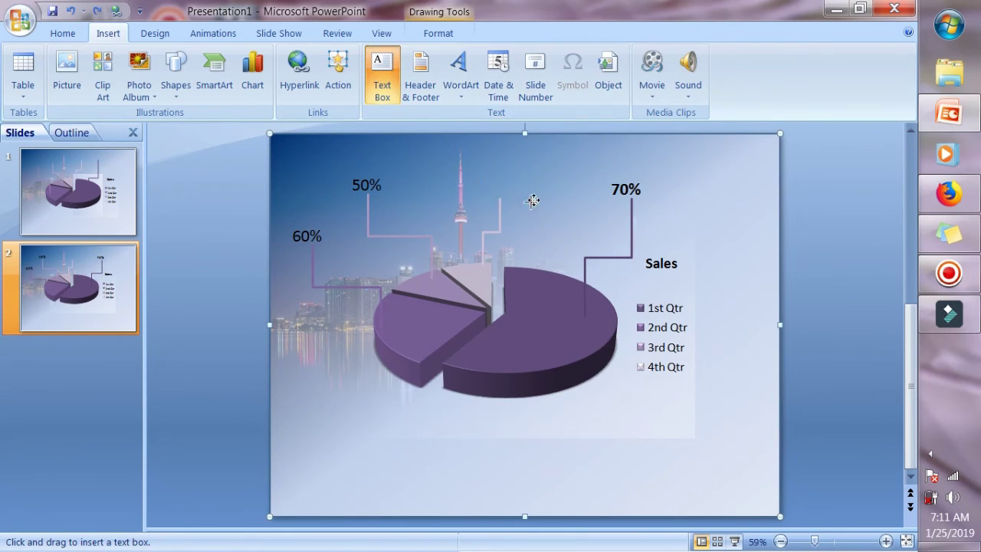
pyautogui.hotkey('ctrl', 'y')
pyautogui.click(498, 196)
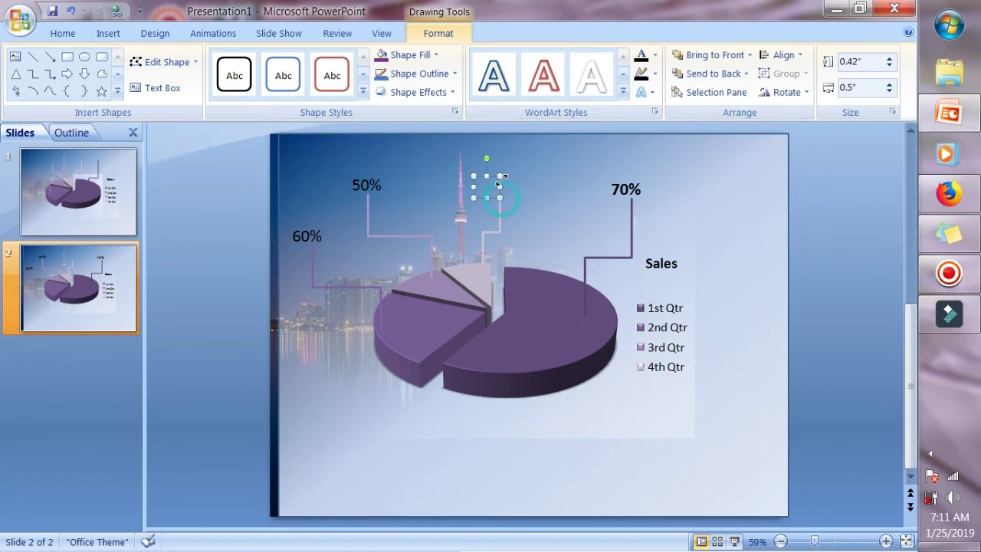
pyautogui.click(72, 10)
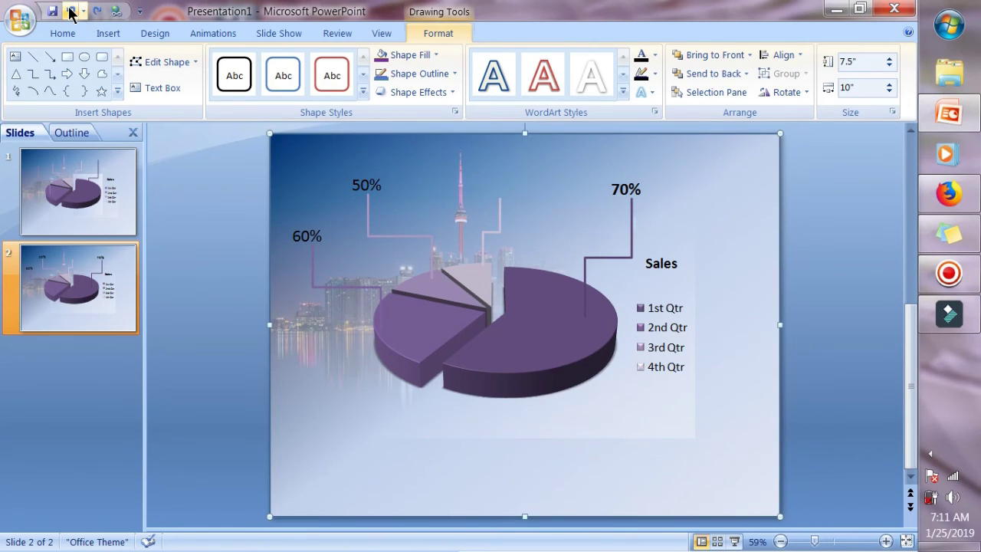
pyautogui.click(71, 10)
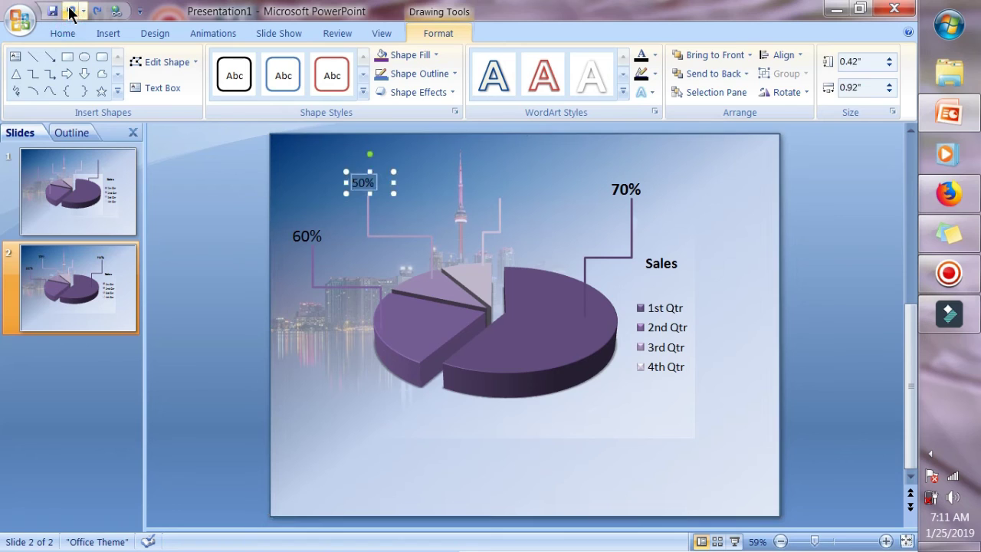
pyautogui.click(97, 11)
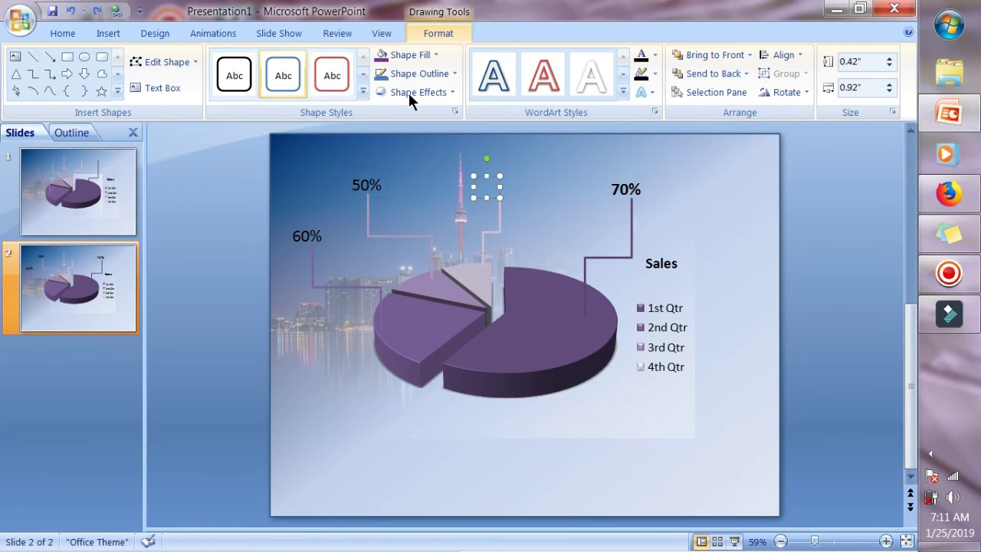
pyautogui.click(63, 33)
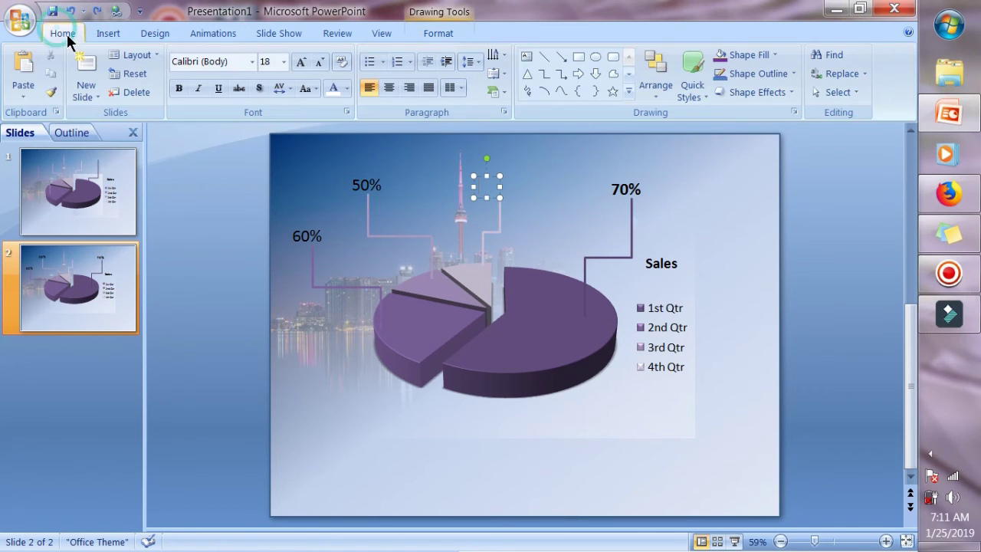
pyautogui.click(108, 33)
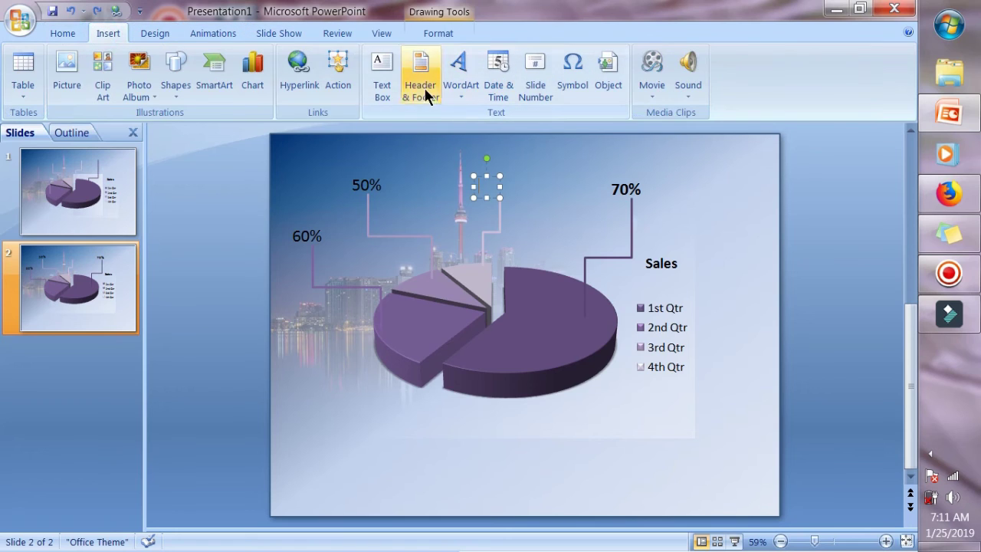
pyautogui.click(392, 75)
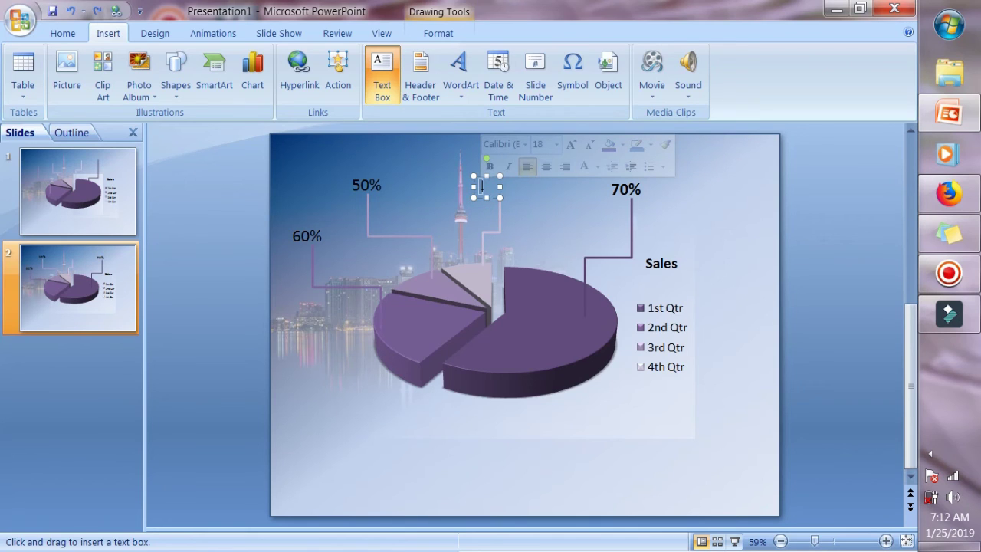
# Complete the fourth slice's label text so it reads 40%.
pyautogui.click(481, 188)
pyautogui.write('40')
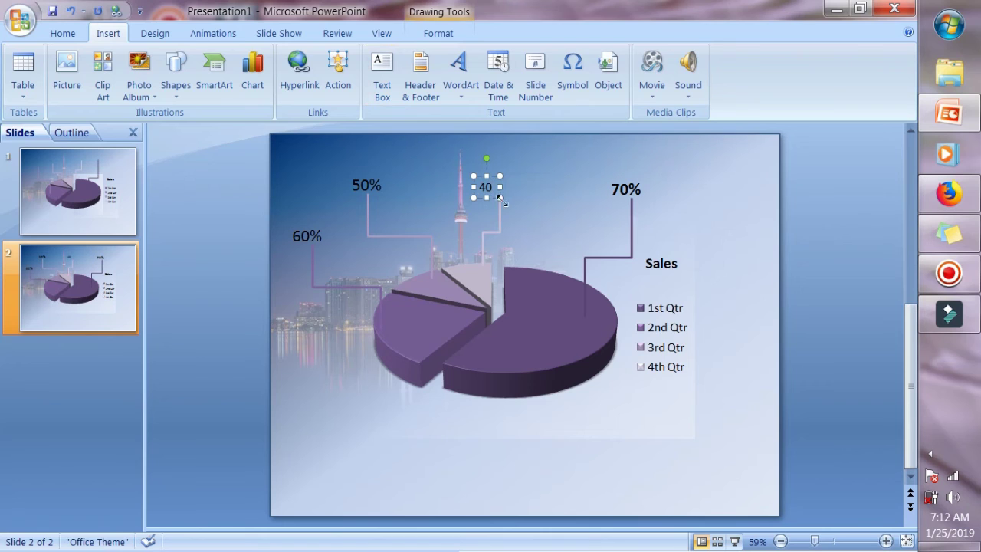
pyautogui.rightClick(495, 195)
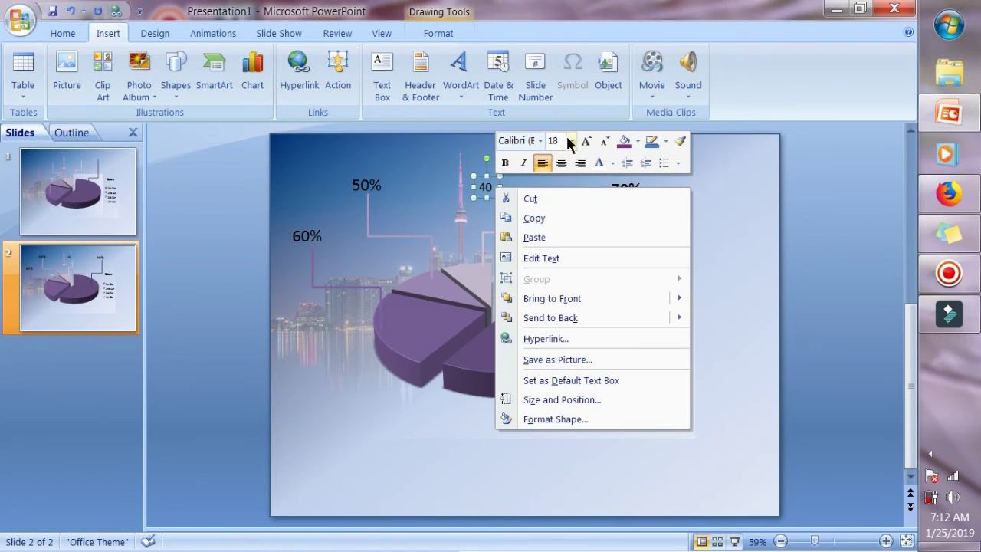
pyautogui.click(482, 188)
pyautogui.write('%')
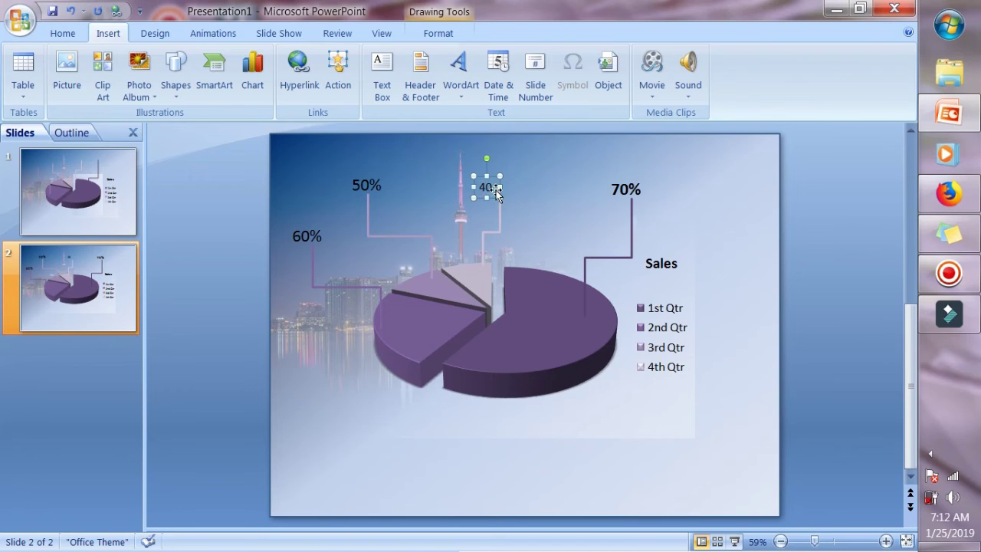
# Set the 40% label to 24 point and widen its box so it fits on one line.
pyautogui.click(496, 195)
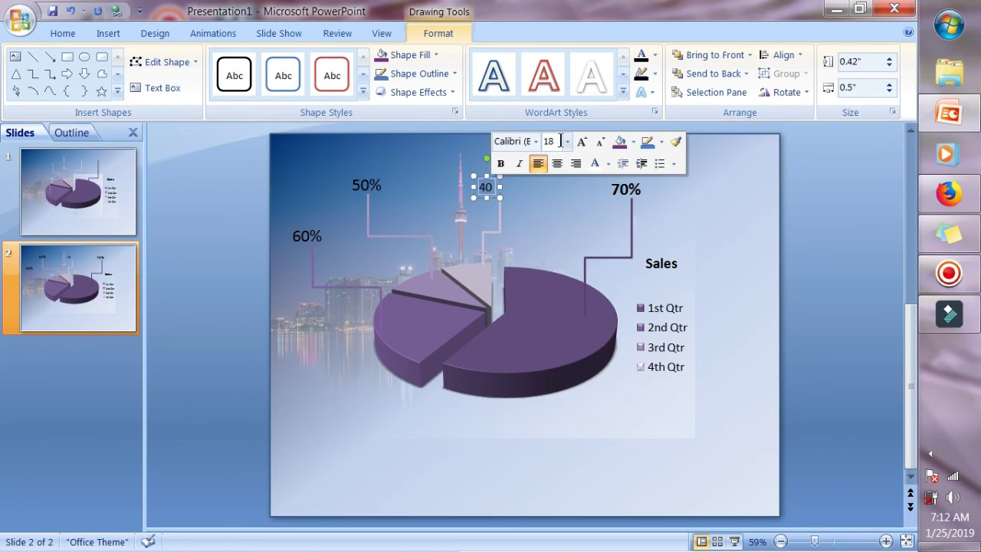
pyautogui.click(567, 140)
pyautogui.click(566, 142)
pyautogui.click(553, 311)
pyautogui.moveTo(499, 200); pyautogui.dragTo(531, 201)
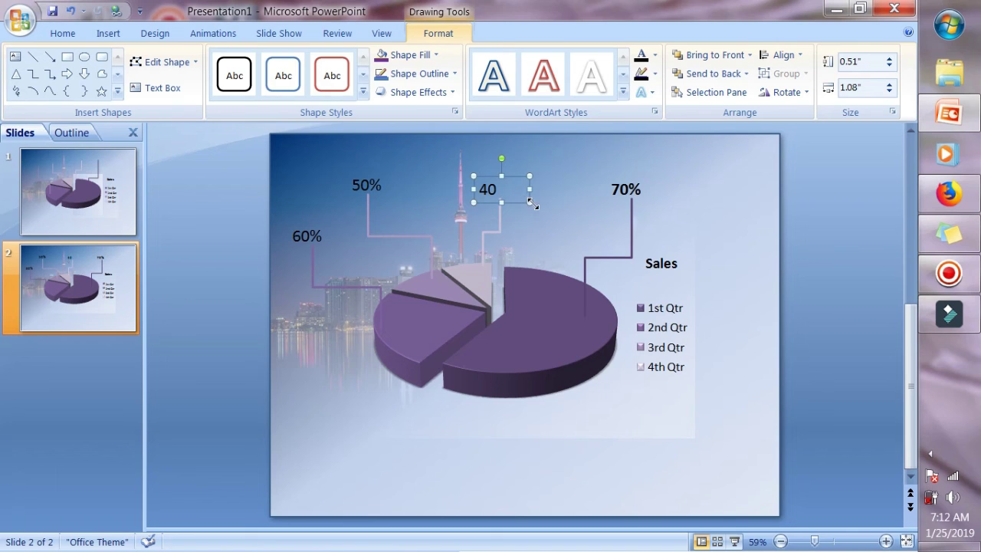
pyautogui.click(549, 221)
# Nudge the 40% label slightly right to sit atop its connector.
pyautogui.doubleClick(504, 193)
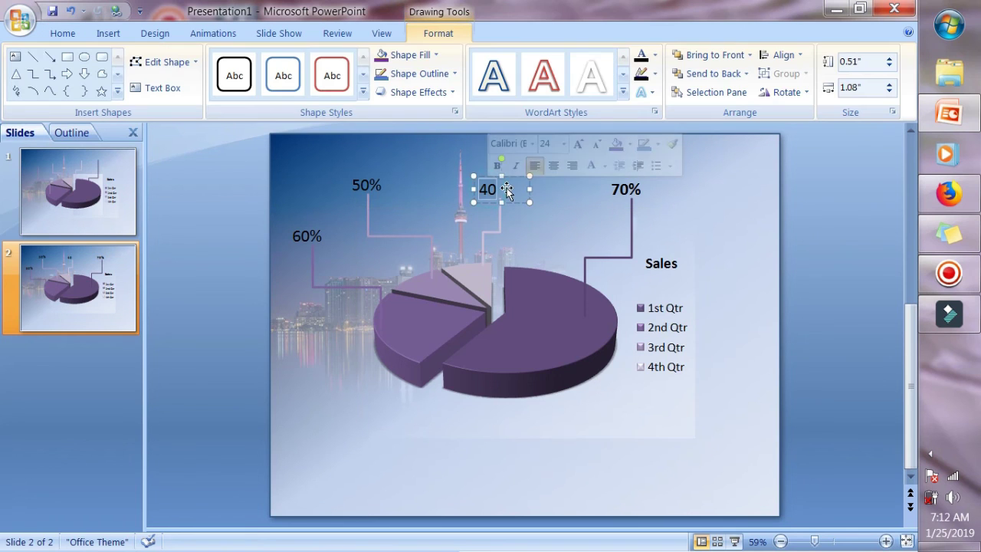
pyautogui.click(504, 197)
pyautogui.write('%')
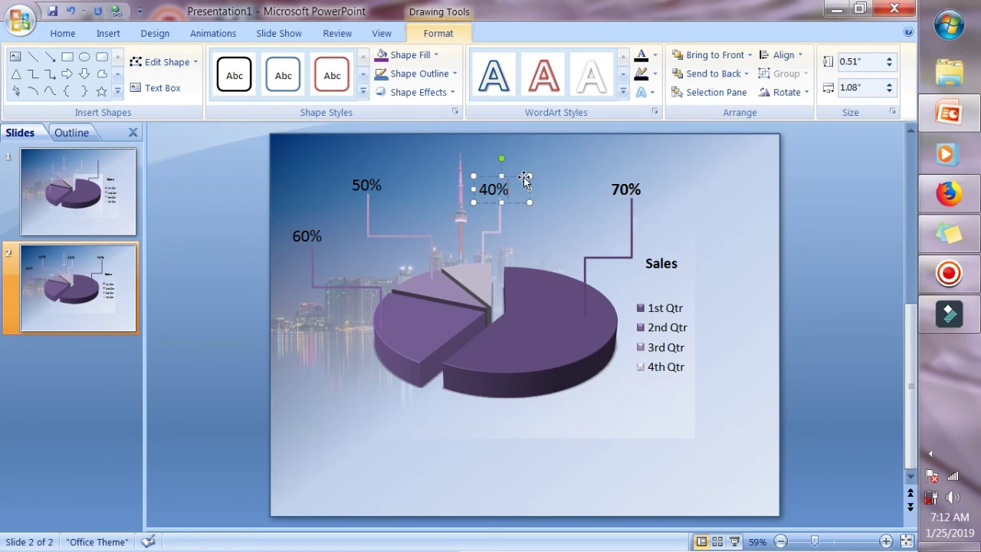
pyautogui.moveTo(517, 179); pyautogui.dragTo(526, 179)
pyautogui.click(587, 158)
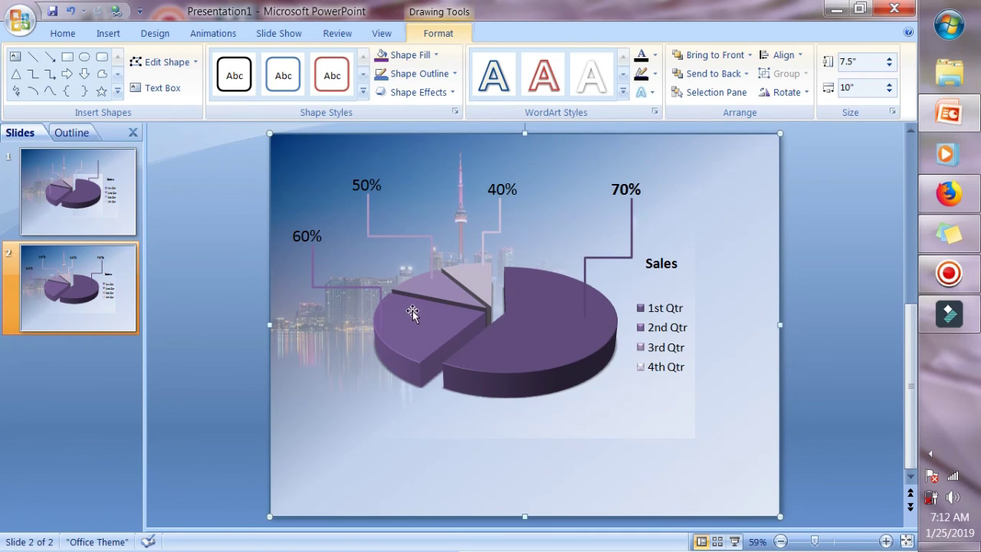
# Nudge the 60% label right, then up so it sits just above its leader line's end.
pyautogui.click(297, 236)
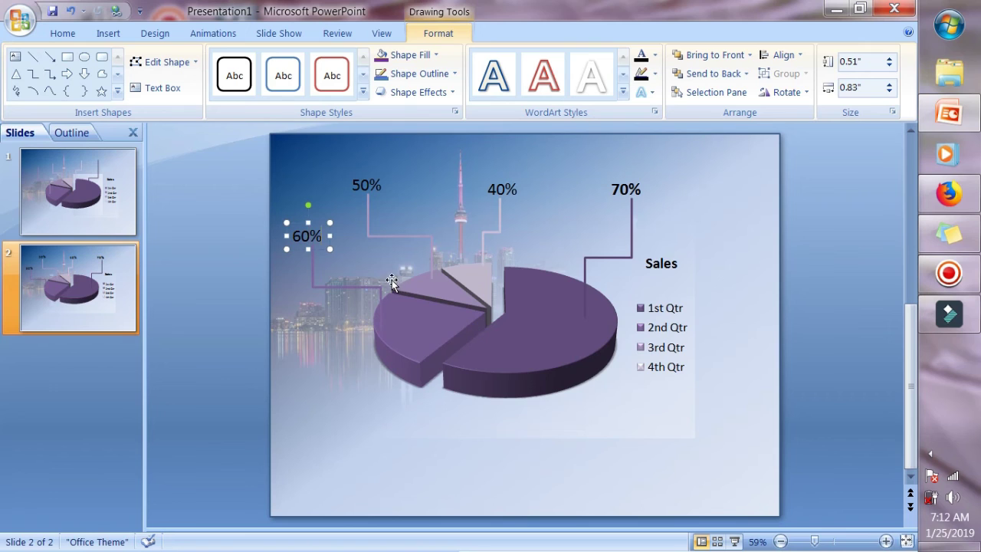
pyautogui.click(317, 222)
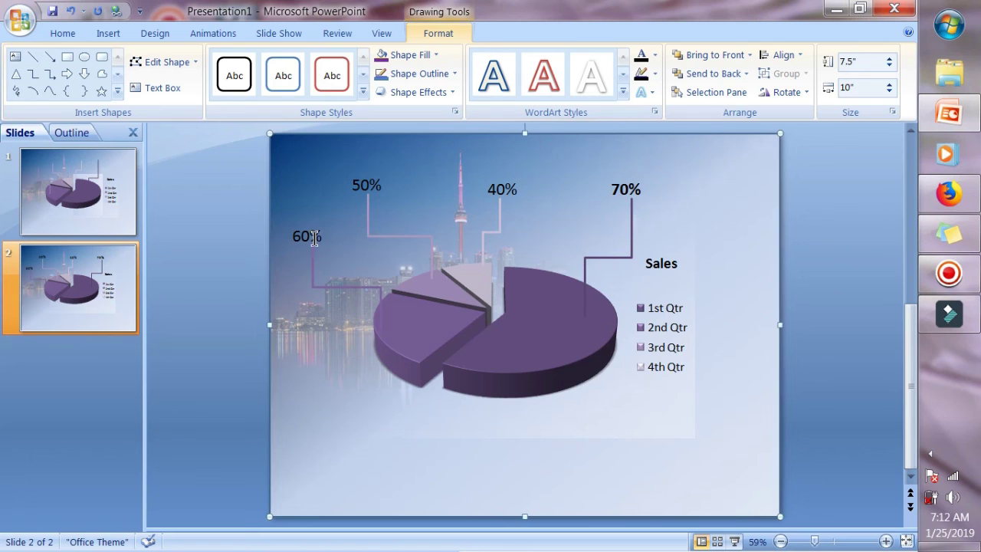
pyautogui.click(324, 236)
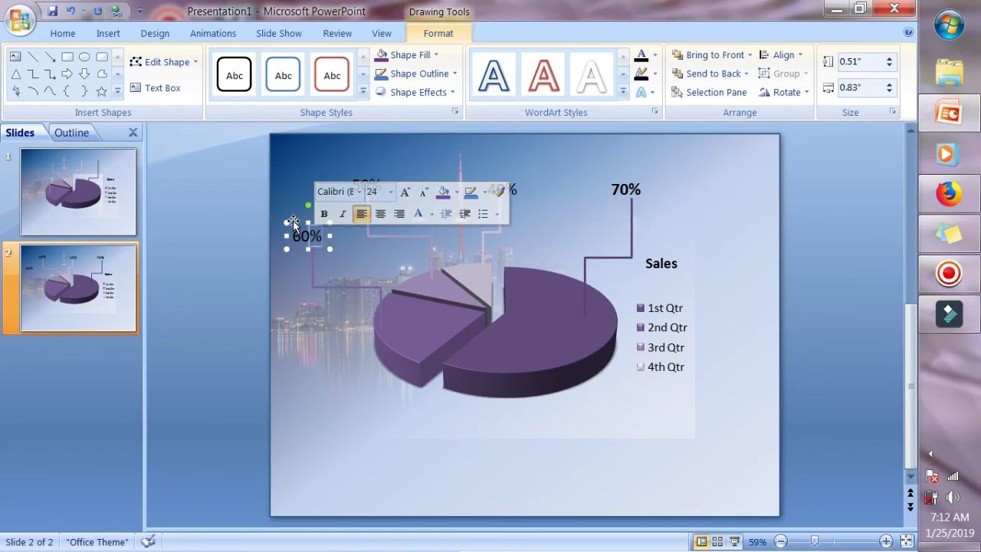
pyautogui.moveTo(316, 230); pyautogui.dragTo(325, 234)
pyautogui.click(300, 219)
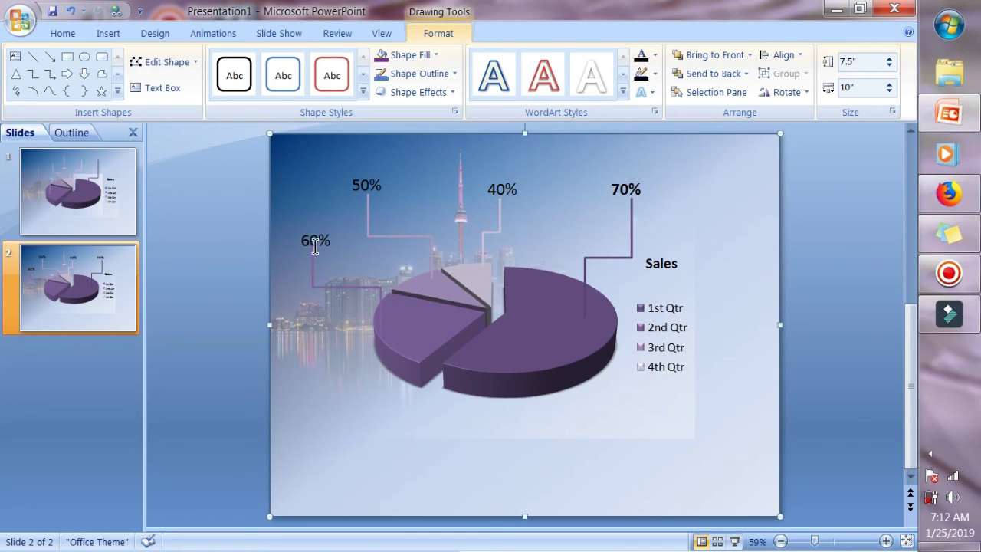
pyautogui.click(322, 227)
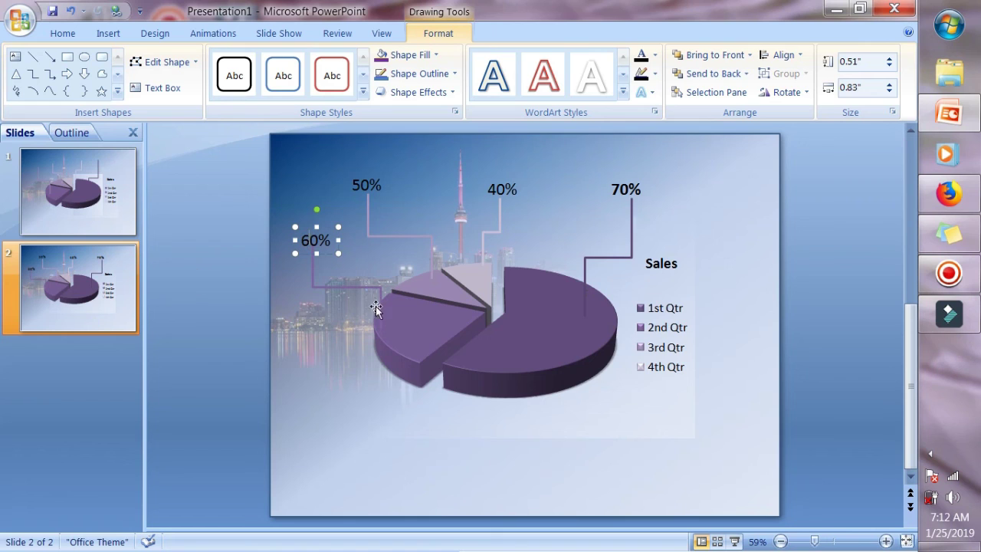
pyautogui.moveTo(328, 226); pyautogui.dragTo(329, 221)
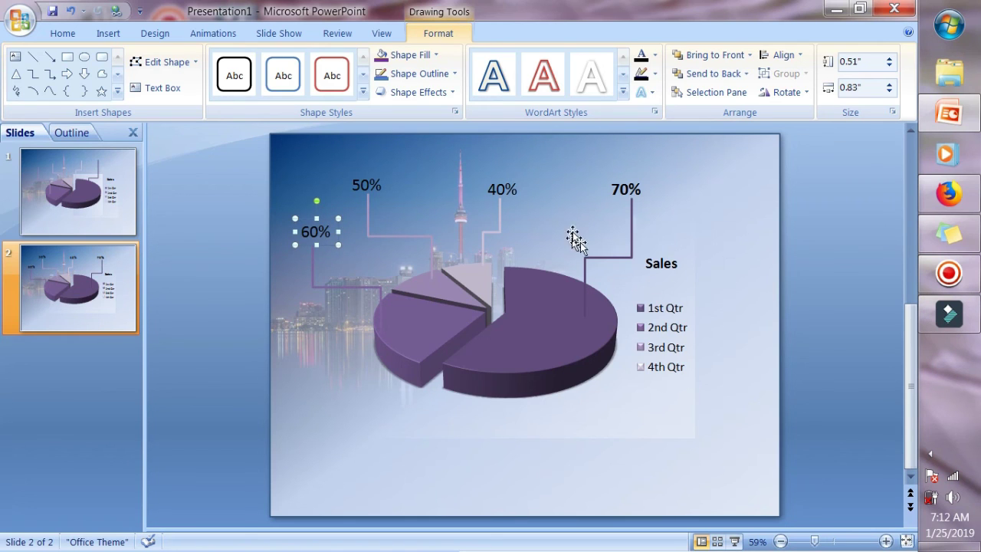
pyautogui.click(344, 328)
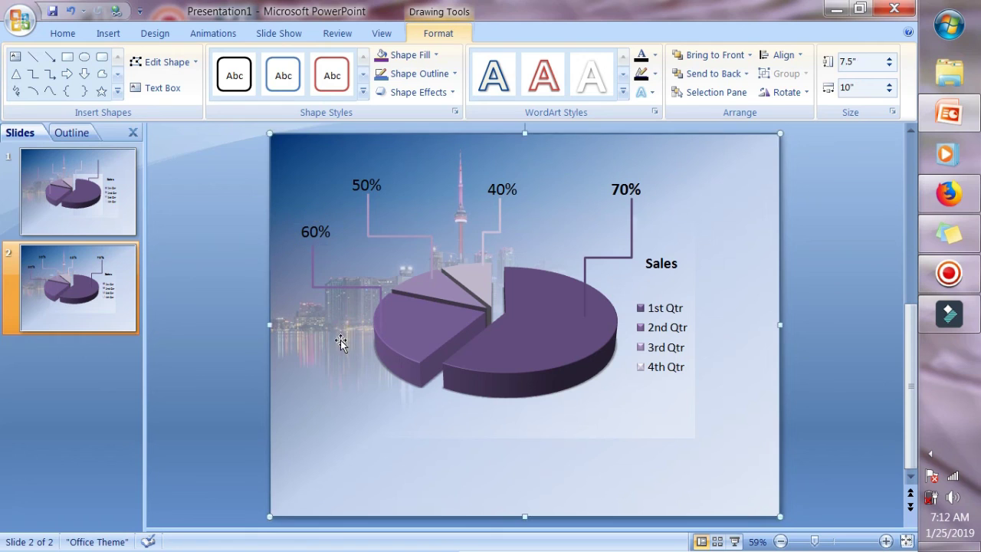
pyautogui.click(633, 186)
# Shift the 70% label slightly right over its leader line, then start the slideshow from this slide.
pyautogui.moveTo(649, 184); pyautogui.dragTo(657, 184)
pyautogui.click(684, 230)
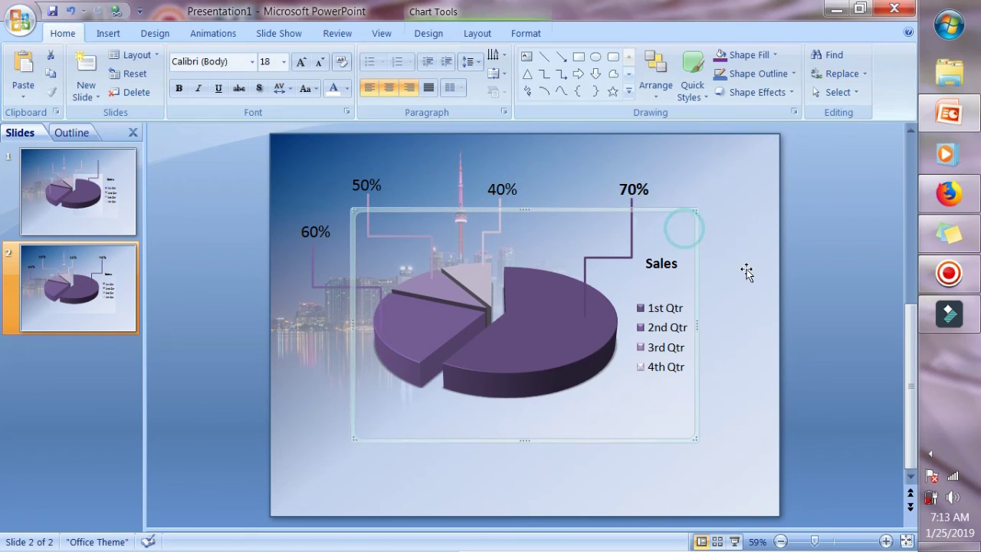
pyautogui.click(736, 287)
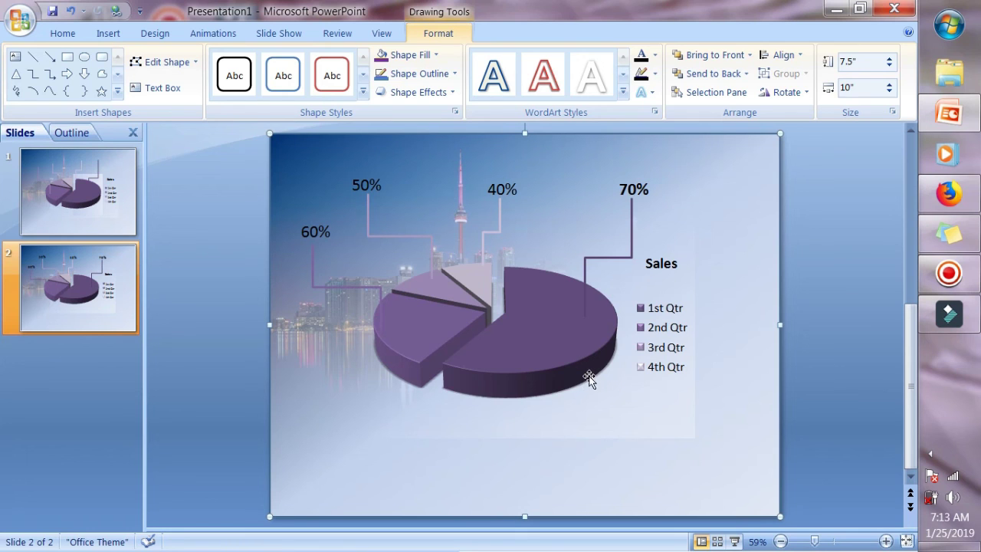
pyautogui.click(734, 541)
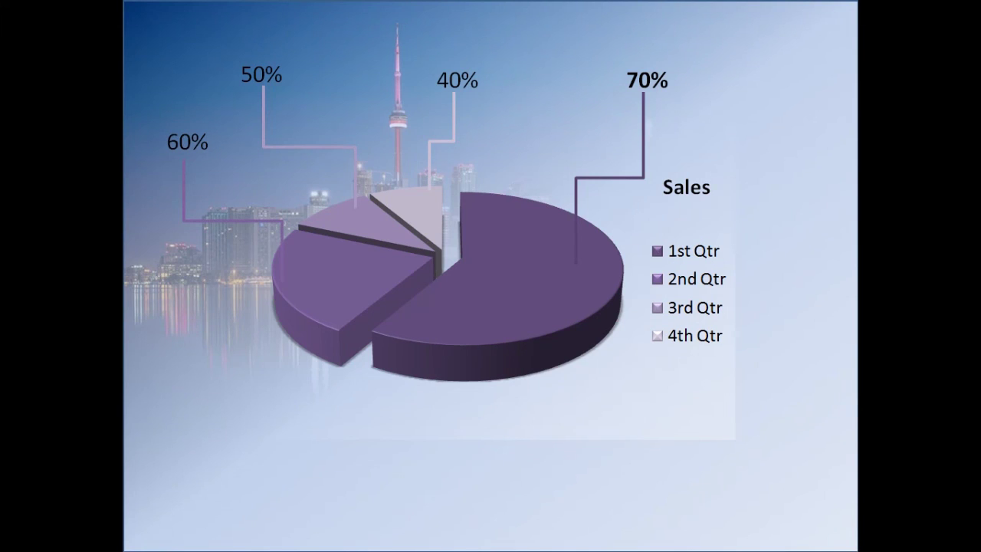